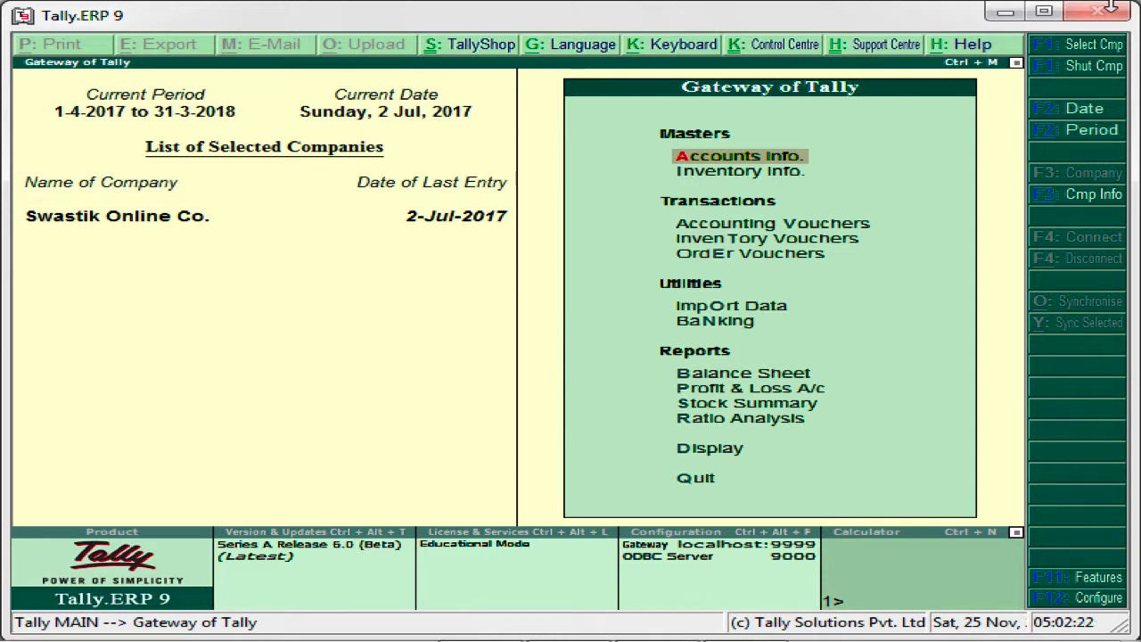
- Open the company's inventory features and check the settings down to purchase order processing
key("F11")
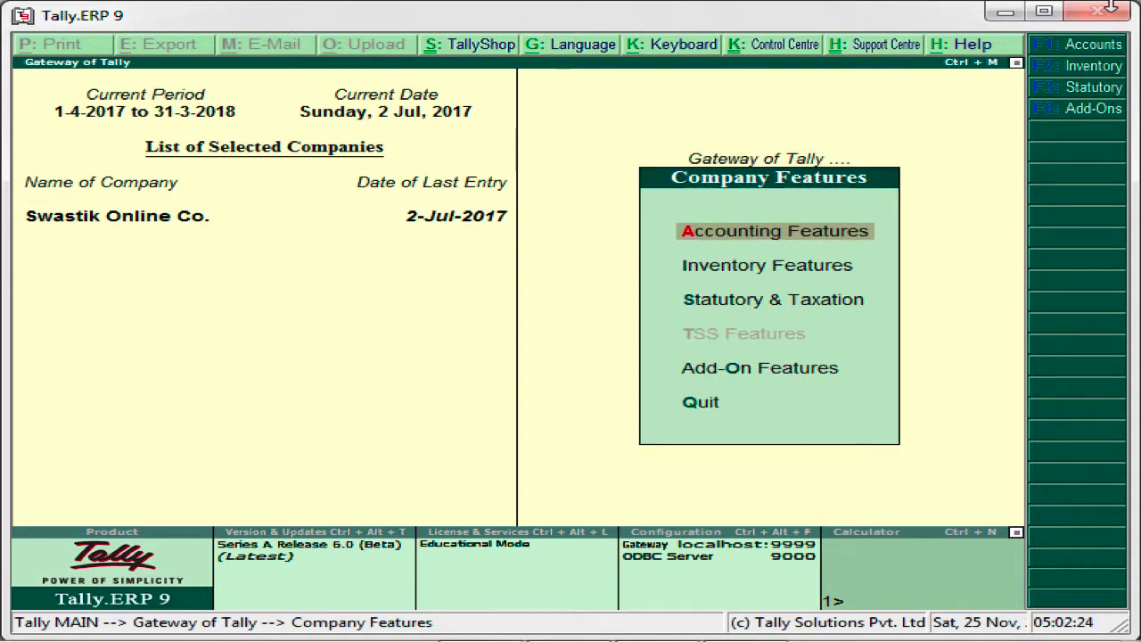
key("Down")
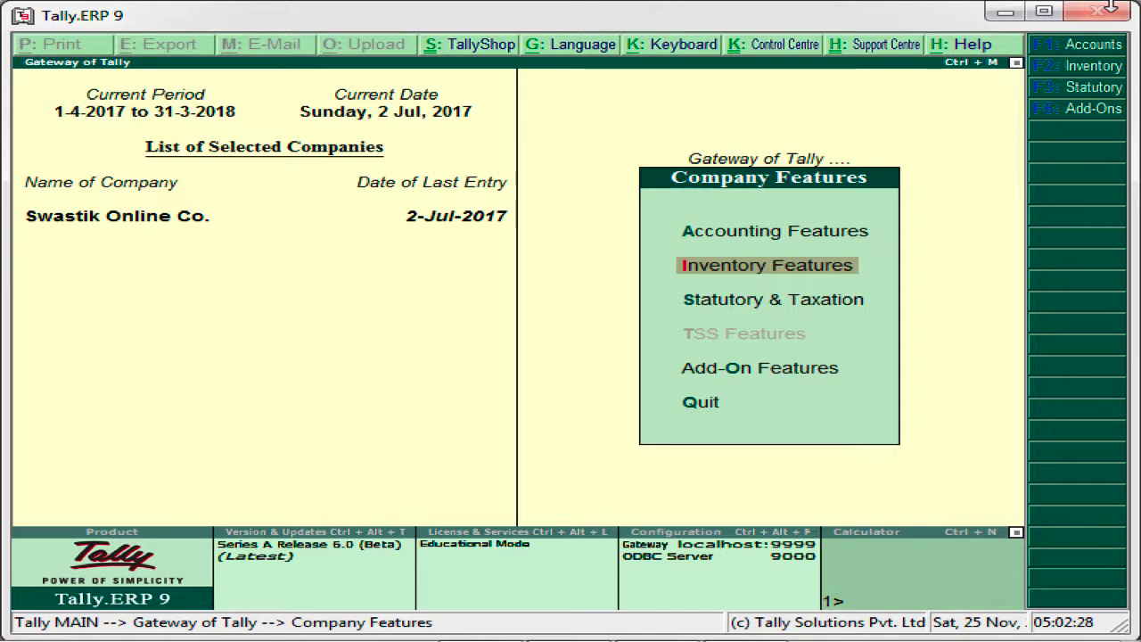
key("Return")
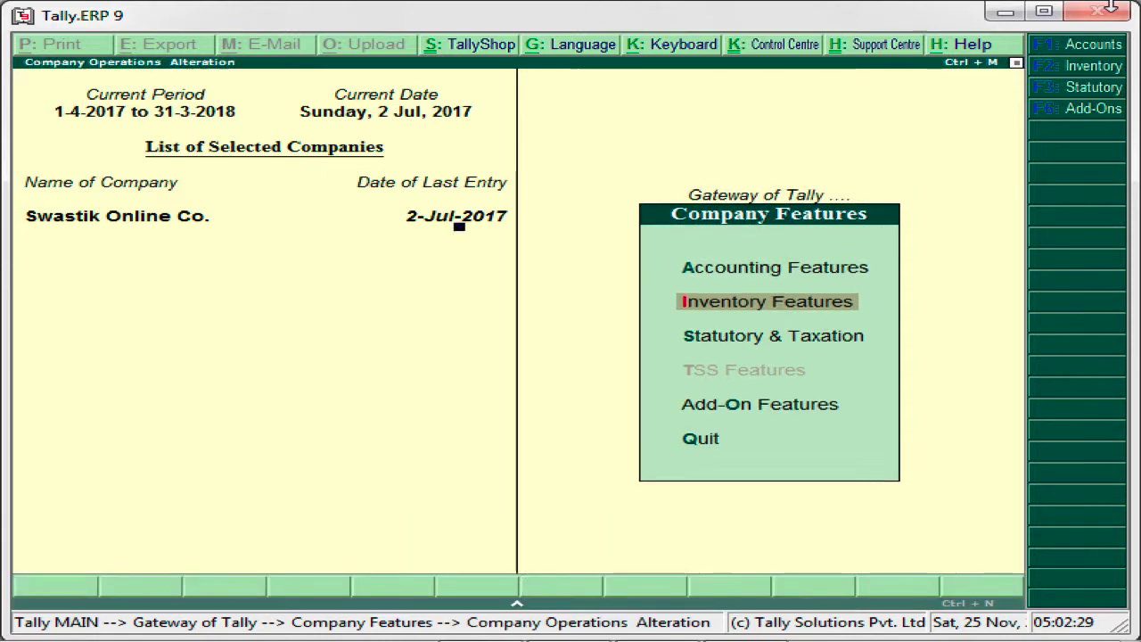
key("Down")
key("Down")
key("Down")
key("Down")
key("Down")
key("Down")
key("Down")
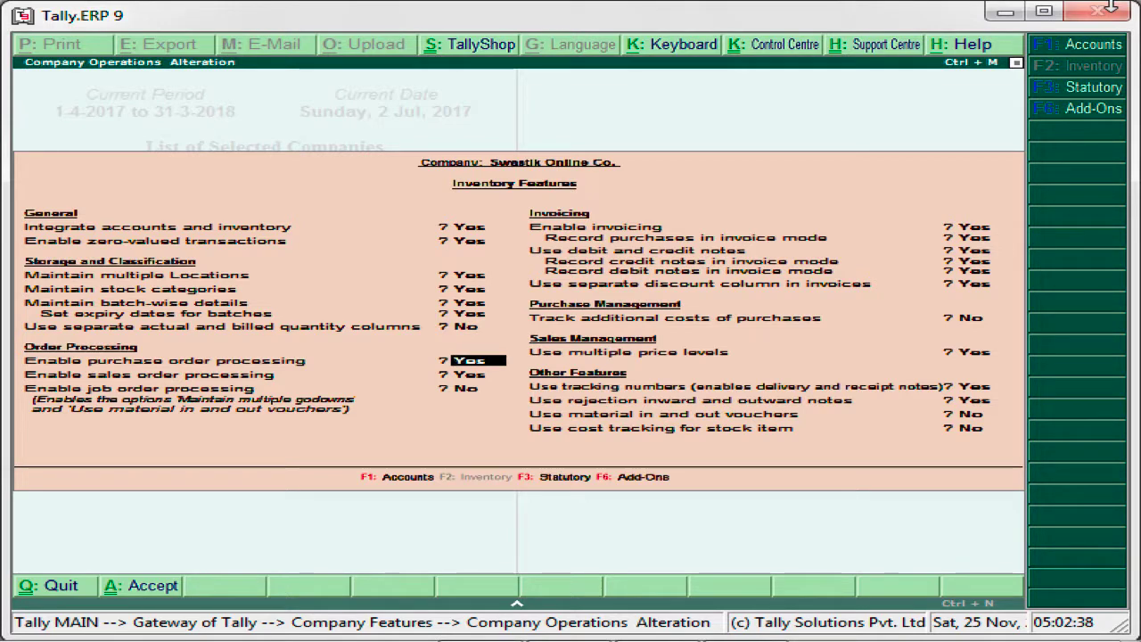
- Check the invoicing, multiple price levels, tracking numbers and rejection notes options in the inventory features
key("Down")
key("Down")
key("Down")
key("Down")
key("Down")
key("Down")
key("Down")
key("Down")
key("Down")
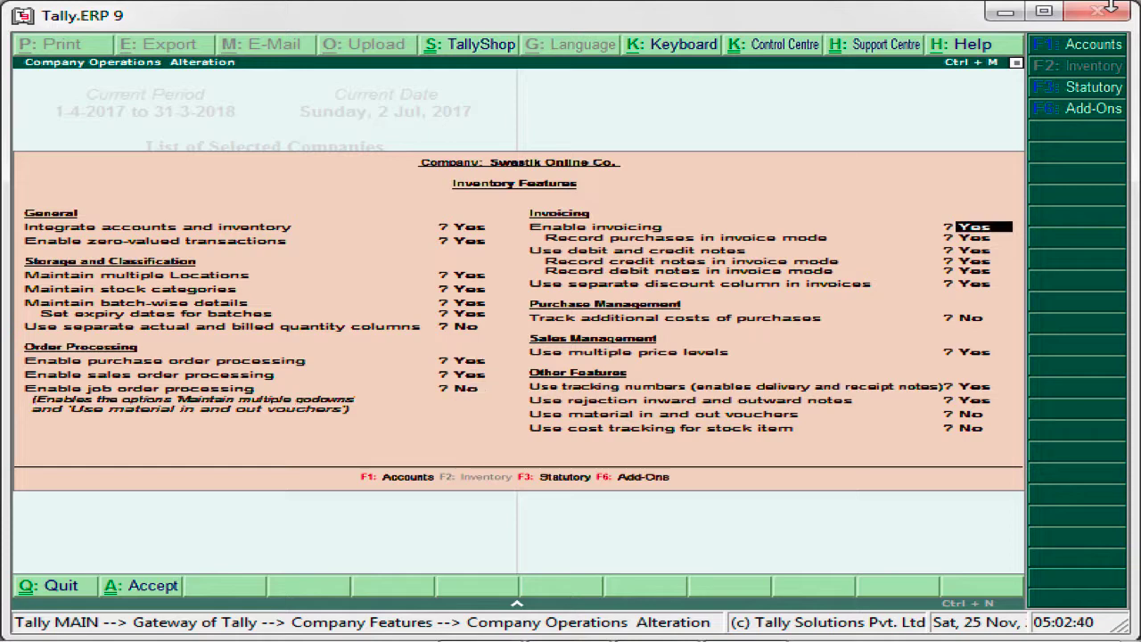
key("Down")
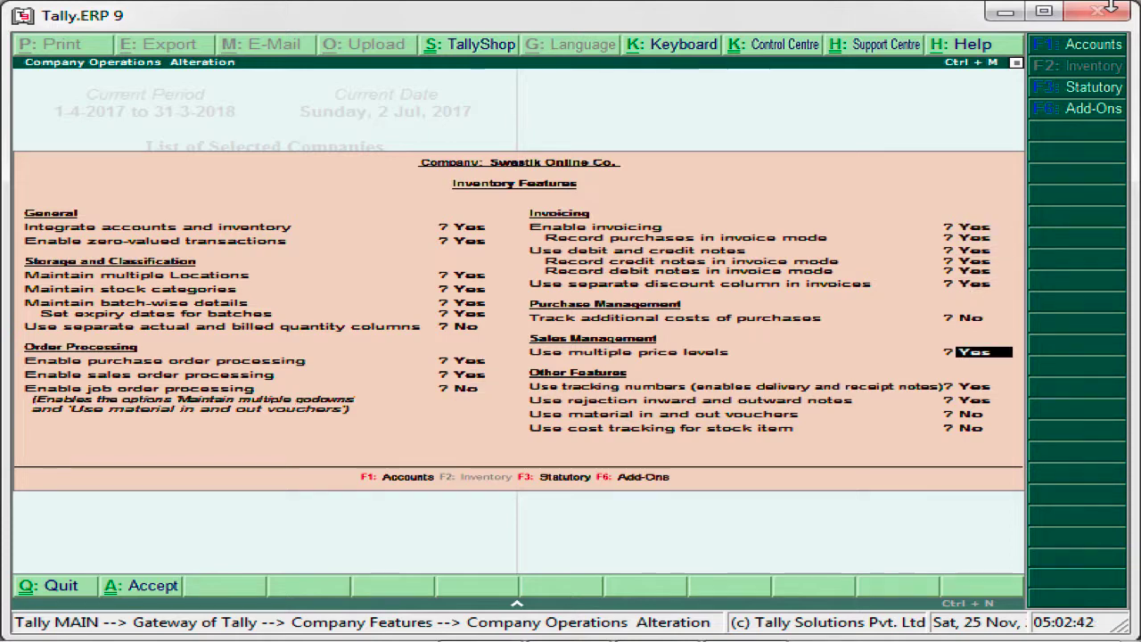
key("Return")
key("Return")
key("Down")
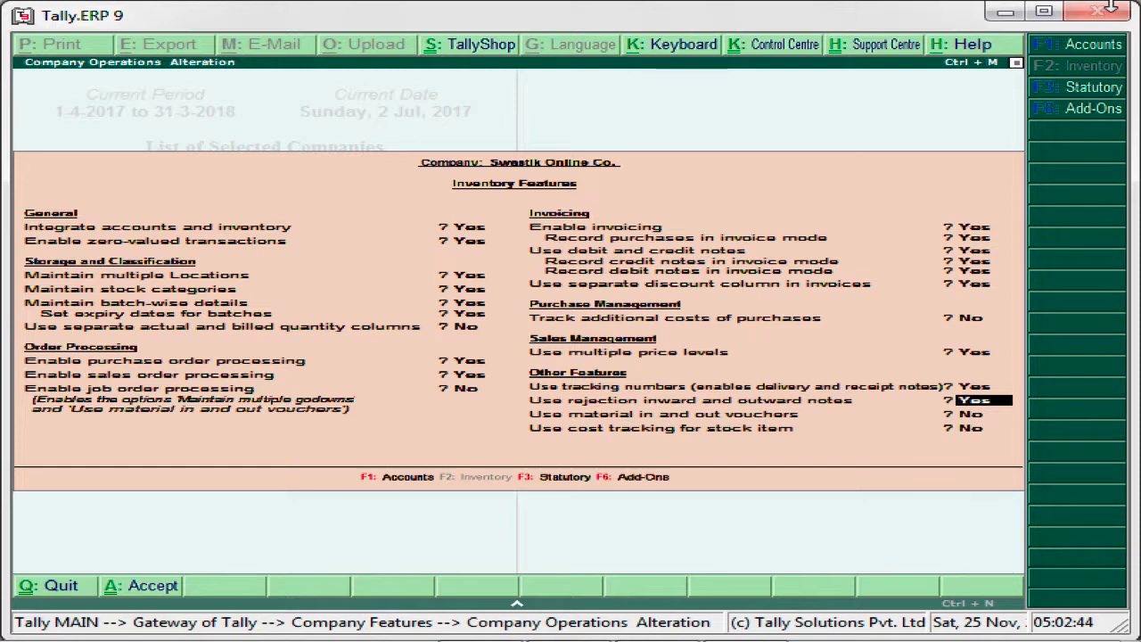
key("Up")
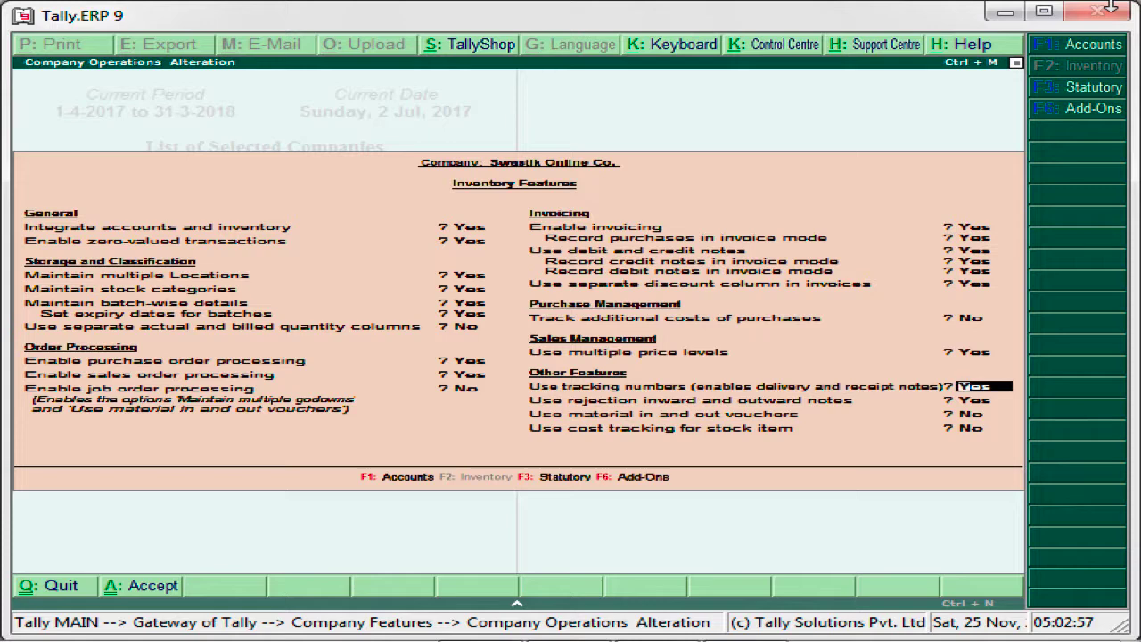
- Accept the inventory features and return to the Gateway of Tally
key("Return")
key("Return")
key("Return")
key("Return")
key("Return")
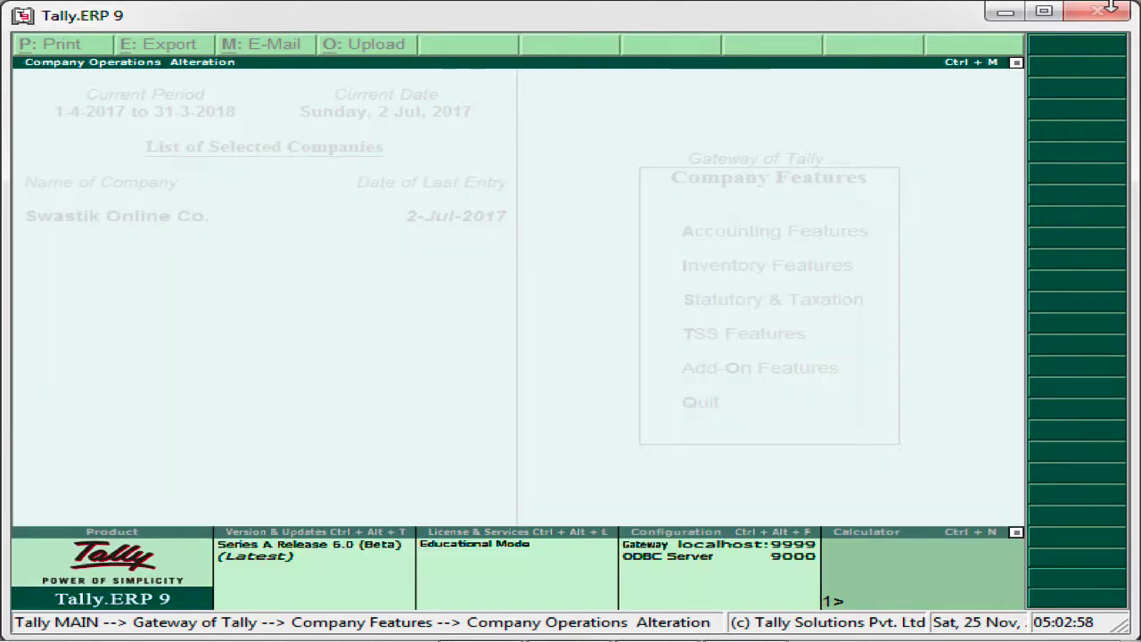
key("Escape")
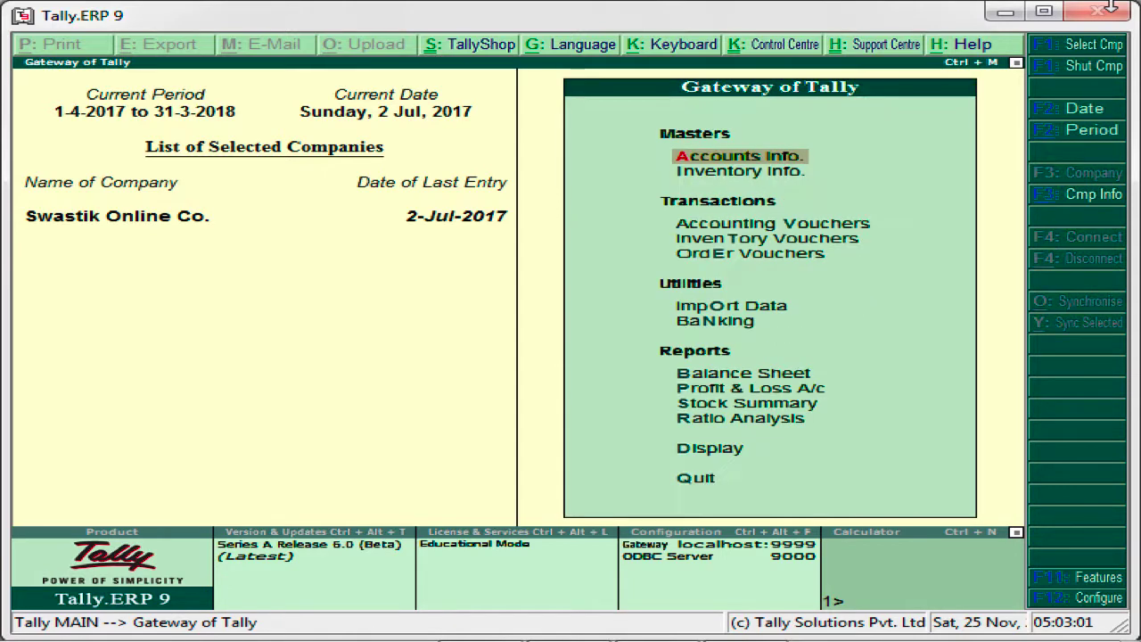
key("Down")
key("Down")
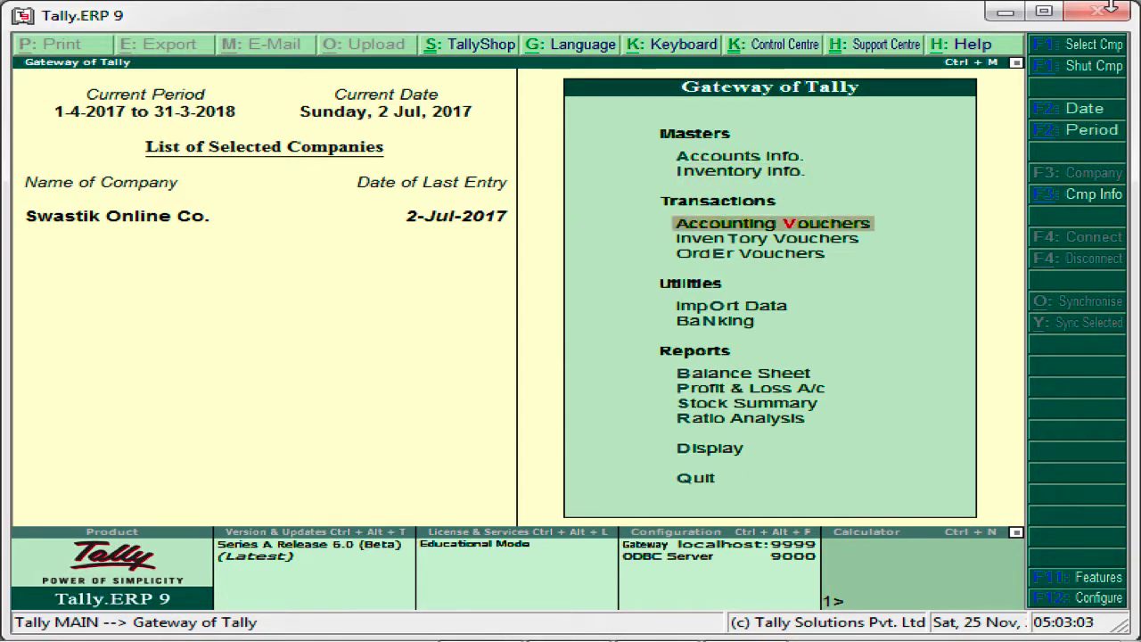
key("Return")
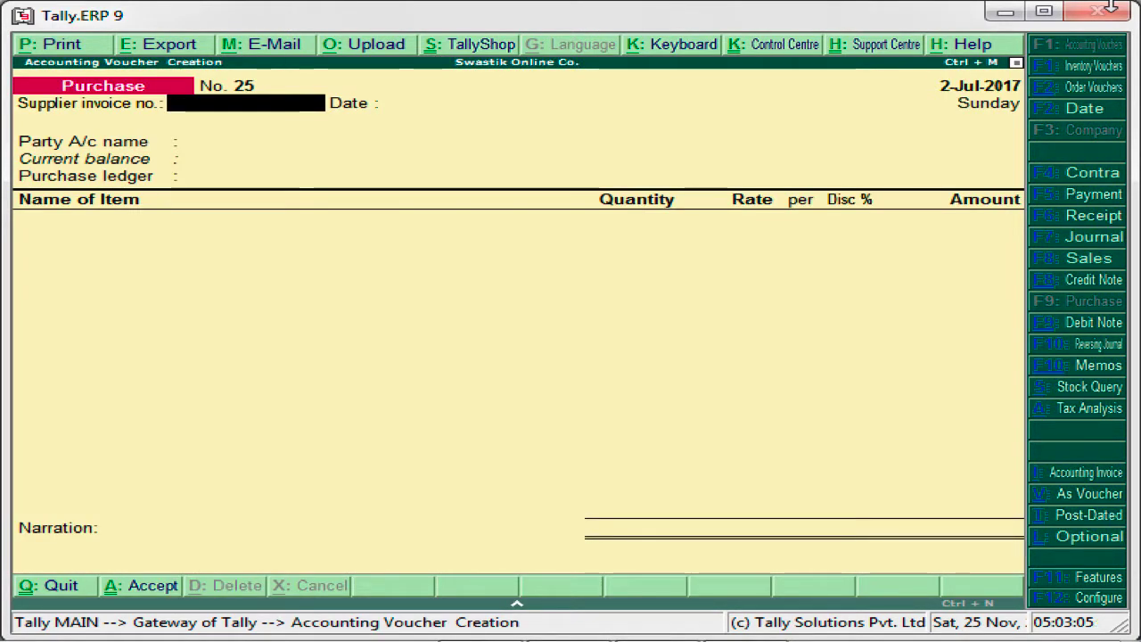
key("Escape")
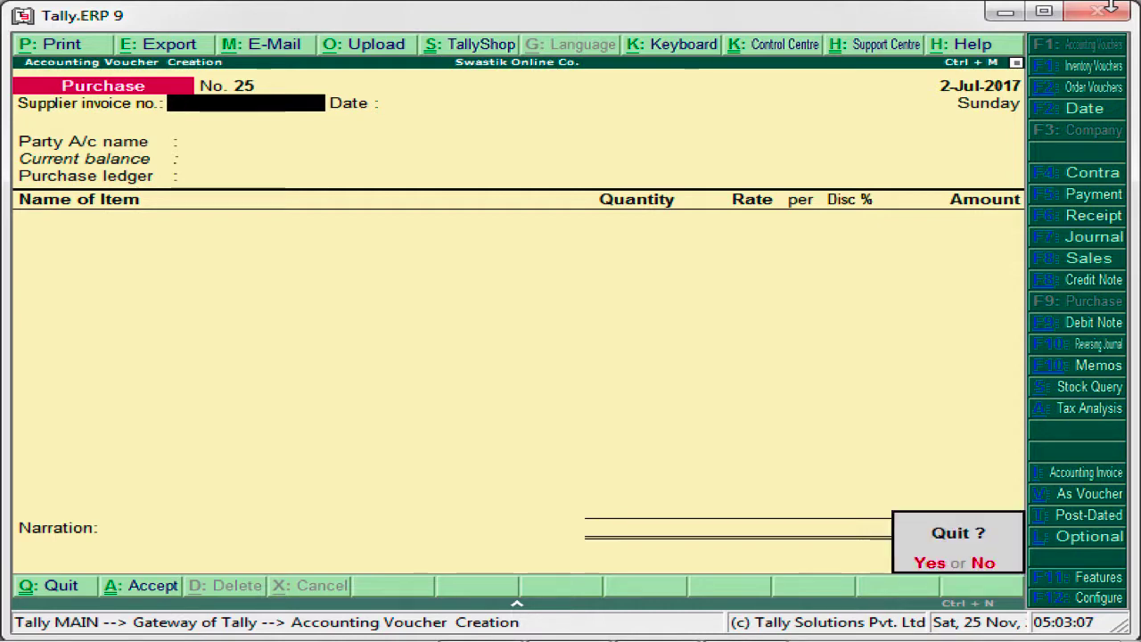
key("Escape")
key("Escape")
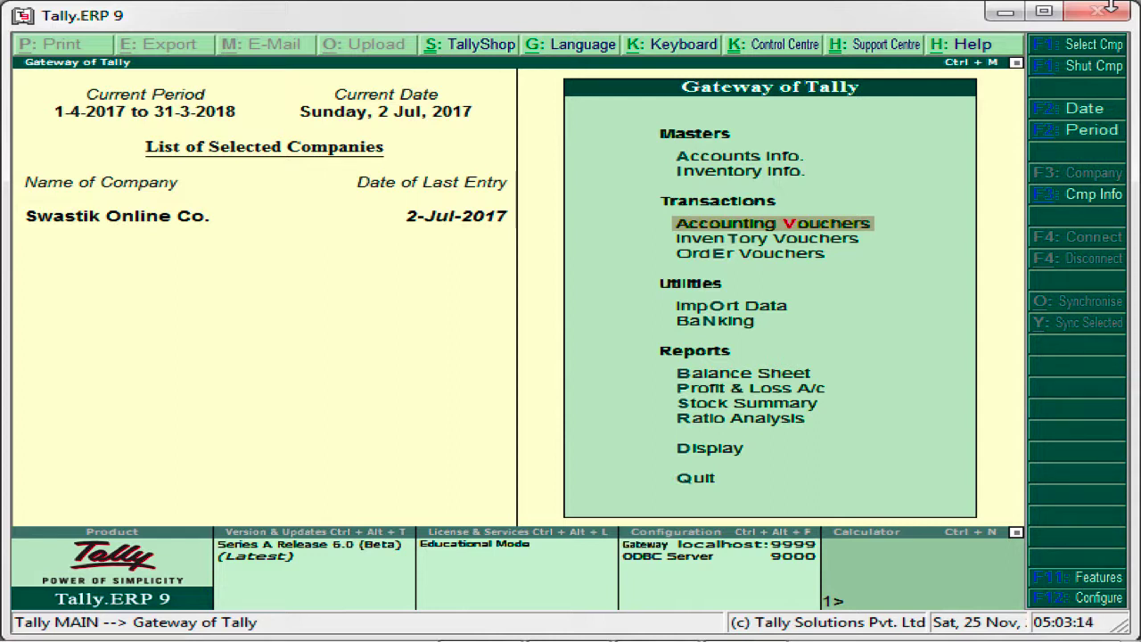
- Start a new purchase order in the order vouchers
key("Down")
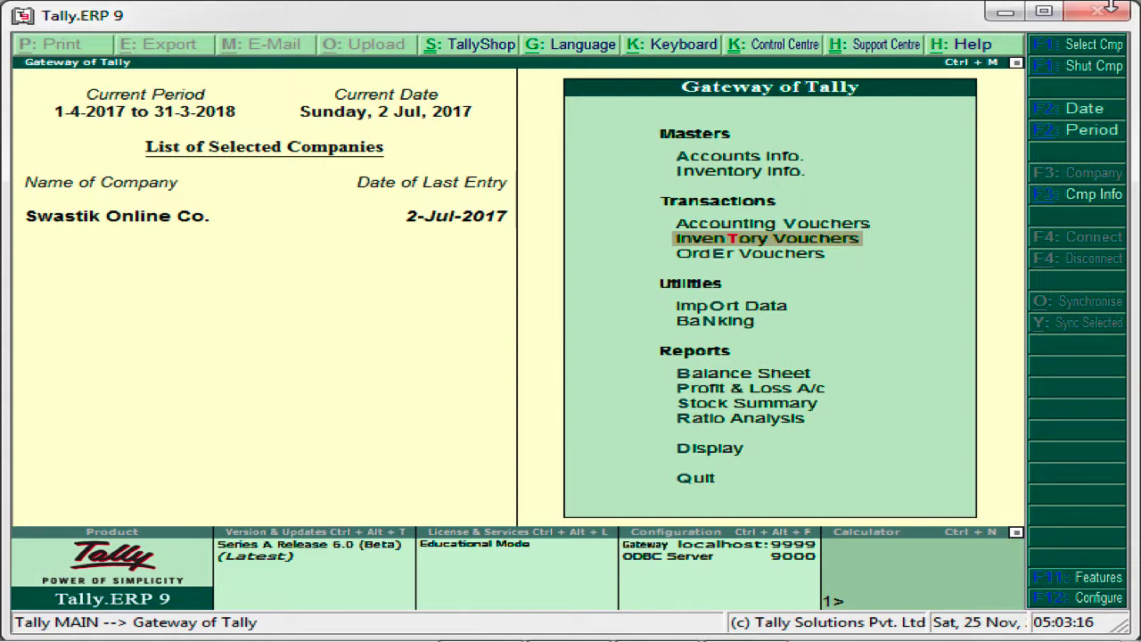
key("Down")
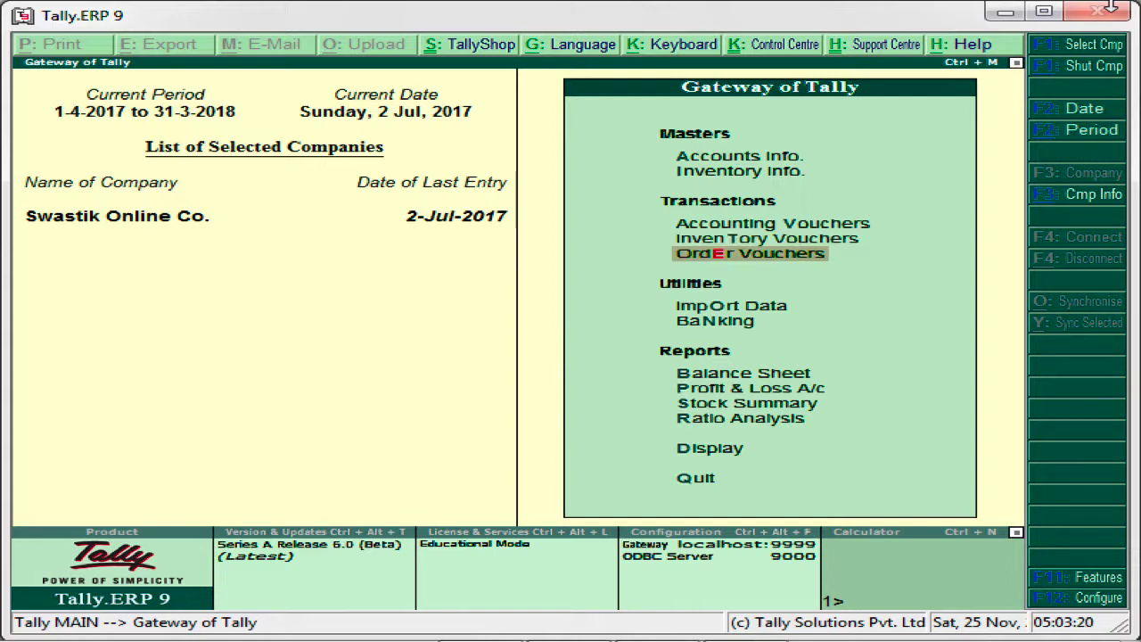
key("Return")
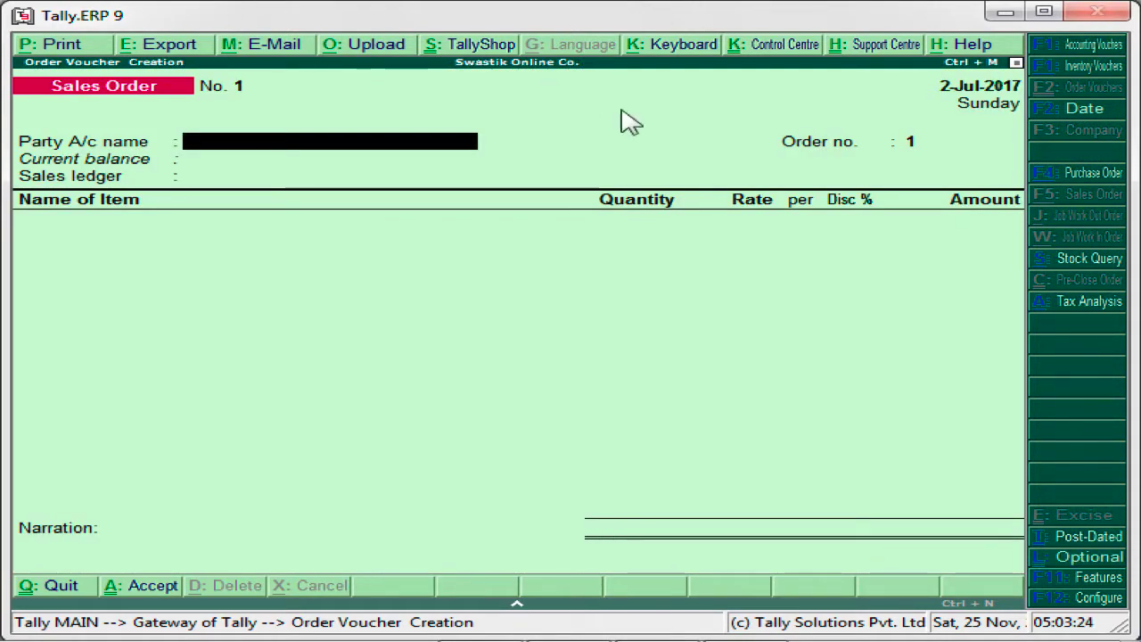
left_click(1090, 176)
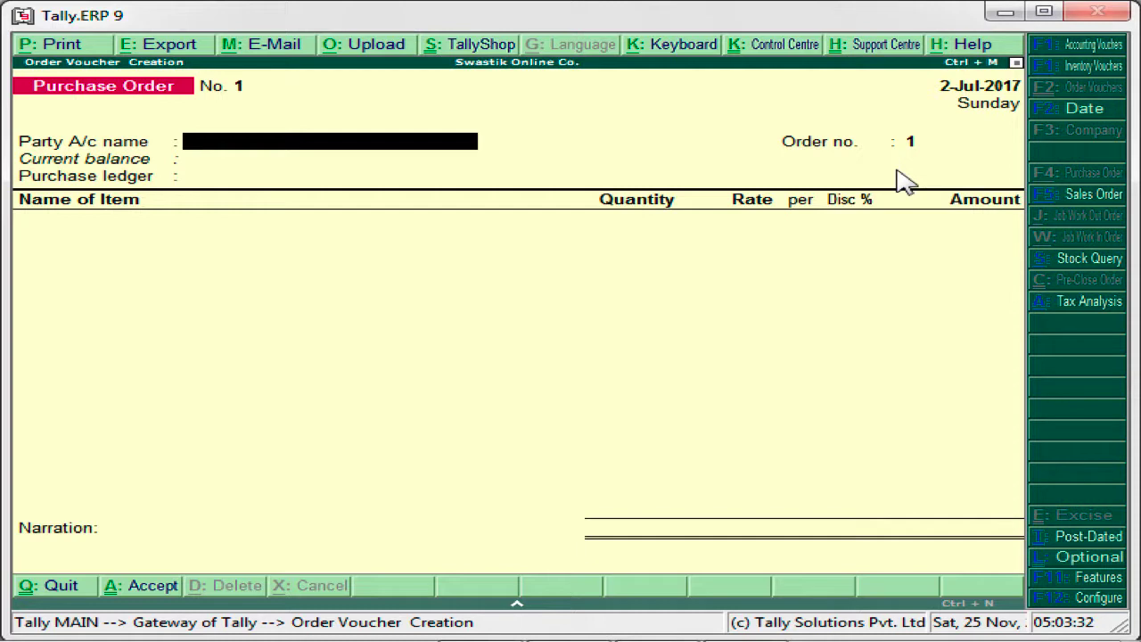
- Select Lamba Traders Account as the party account of the purchase order
type("A")
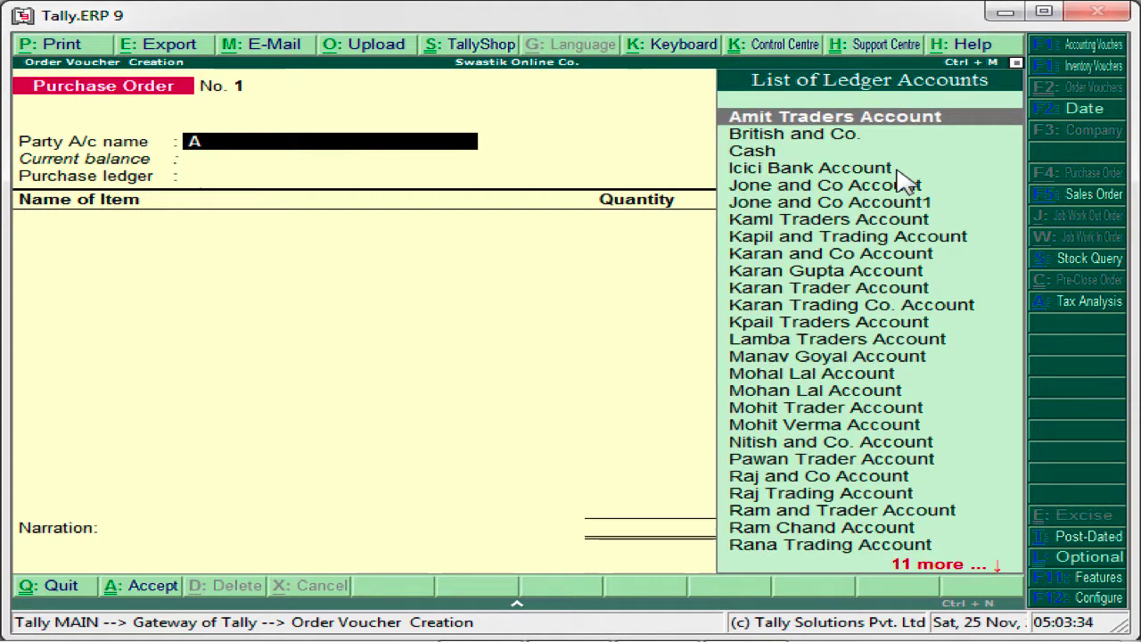
key("Down")
key("Down")
key("Down")
key("Down")
key("Down")
key("Down")
key("Down")
key("Down")
key("Down")
key("Down")
key("Down")
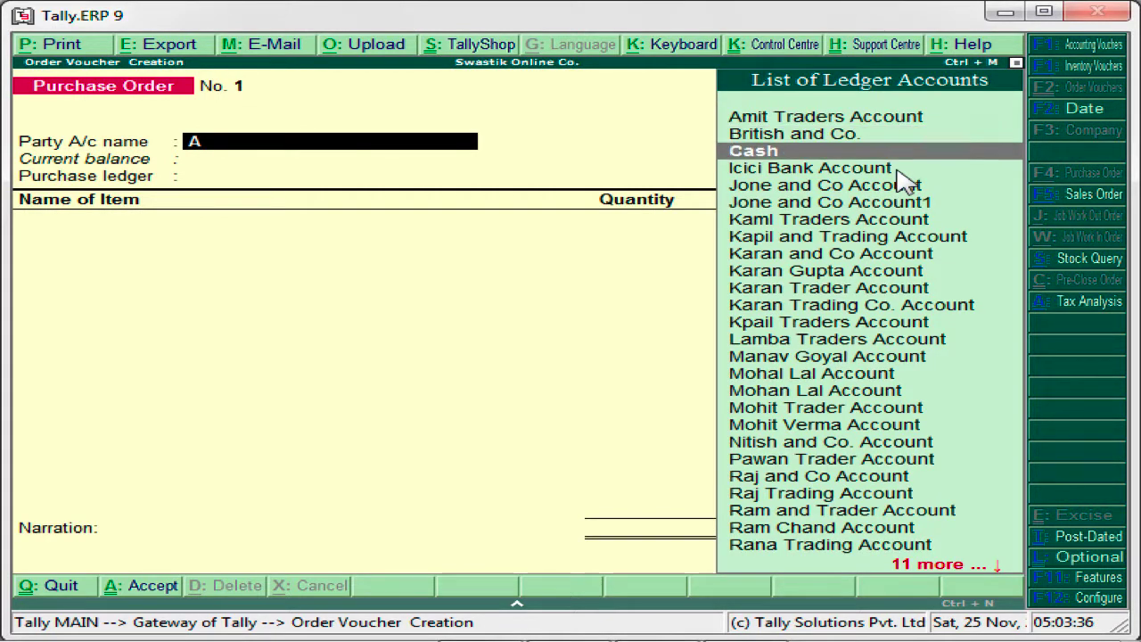
key("Down")
key("Down")
key("Return")
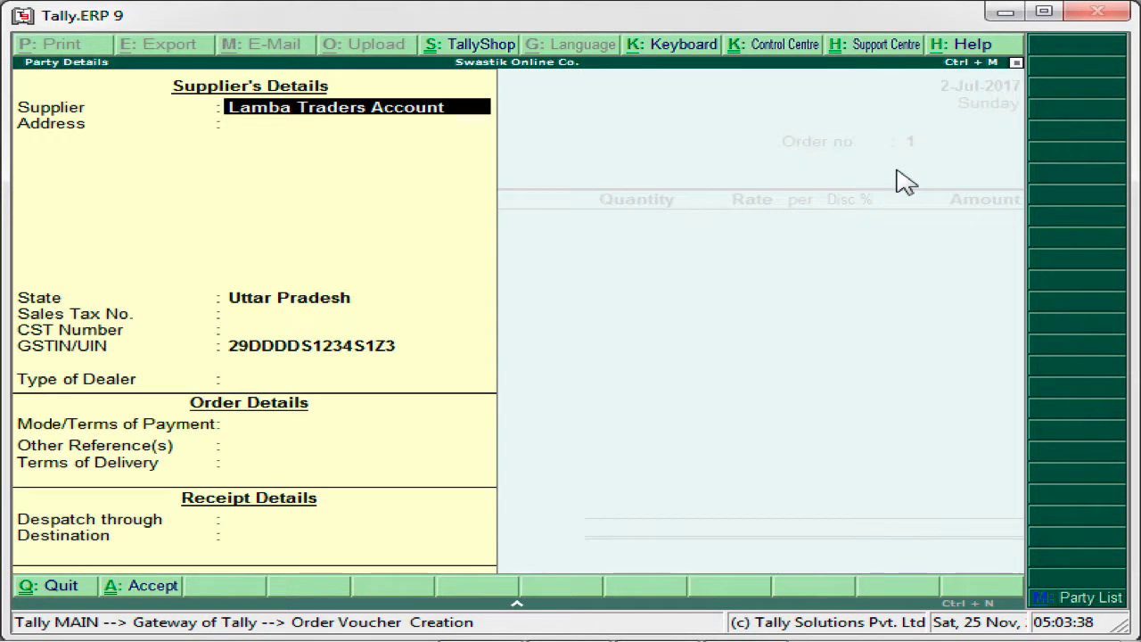
- Keep the existing supplier details for the party and set the type of dealer to Regular
key("Return")
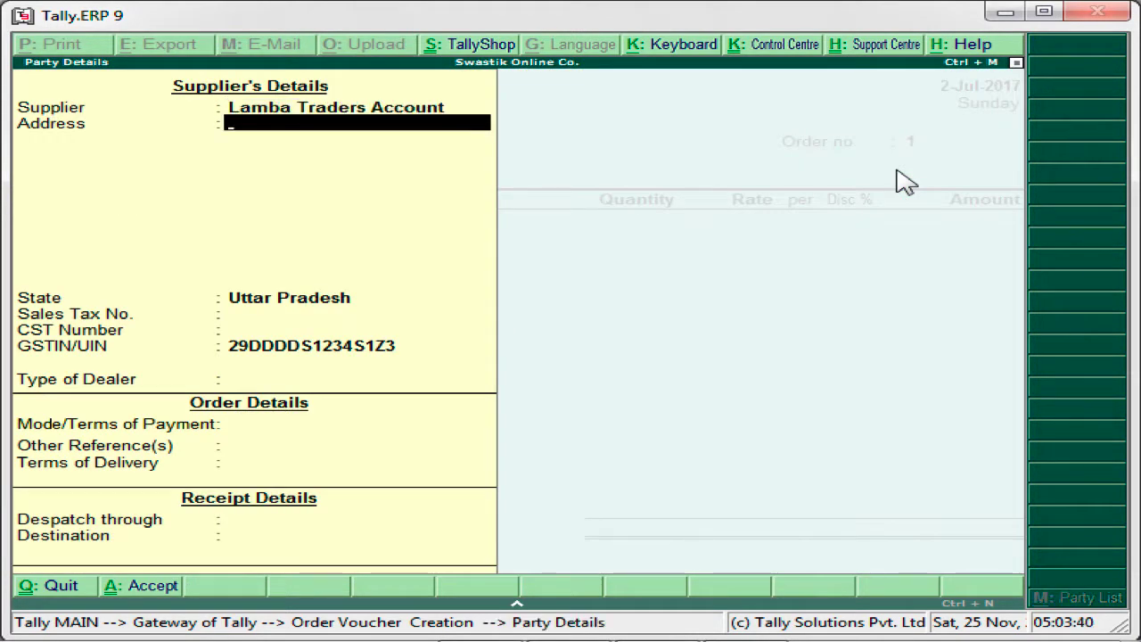
key("Return")
key("Return")
key("Return")
key("Return")
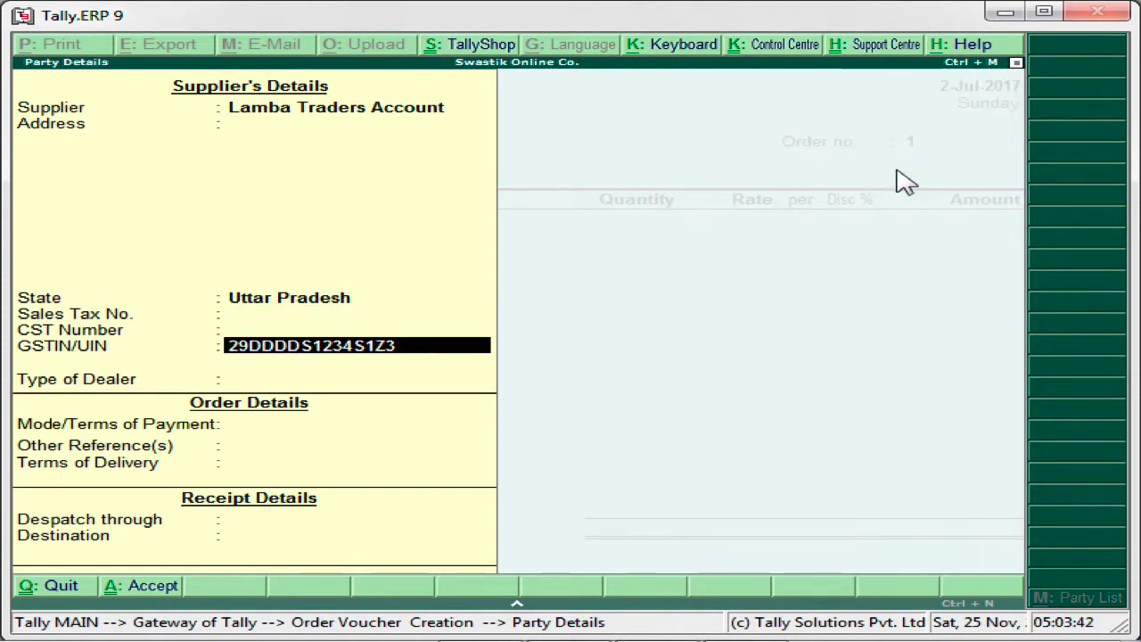
key("Return")
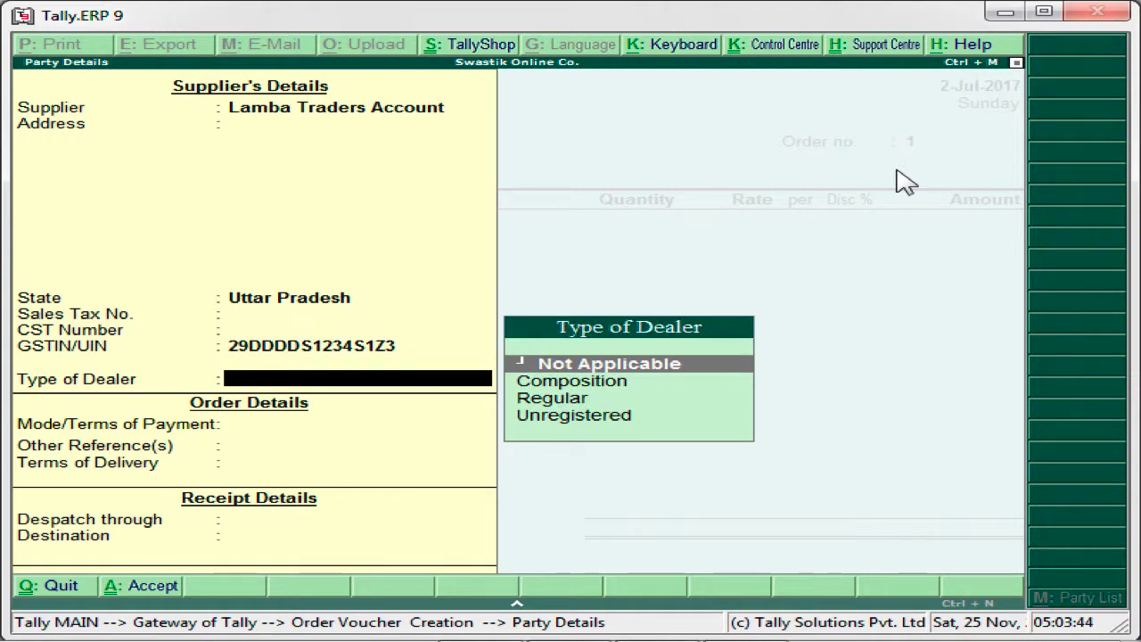
key("Down")
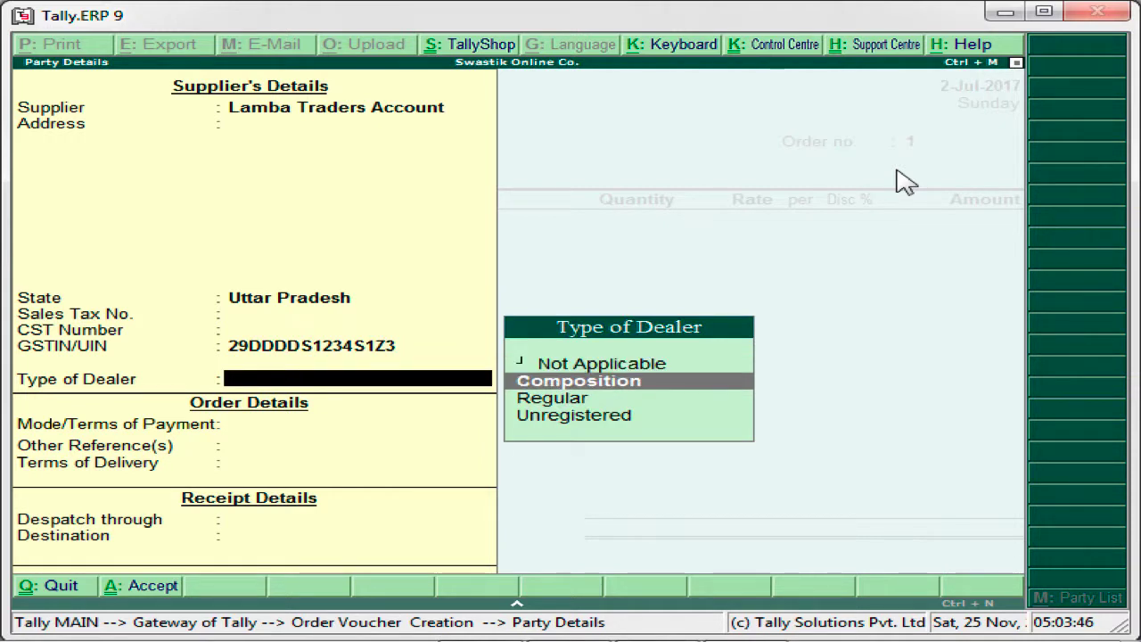
key("Down")
key("Down")
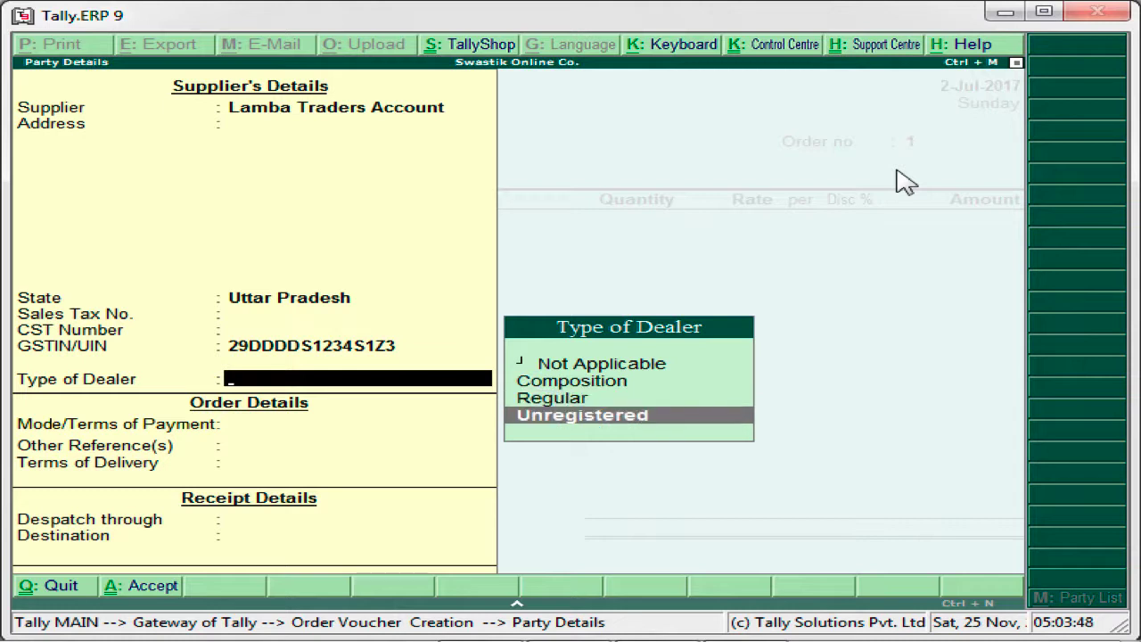
key("Up")
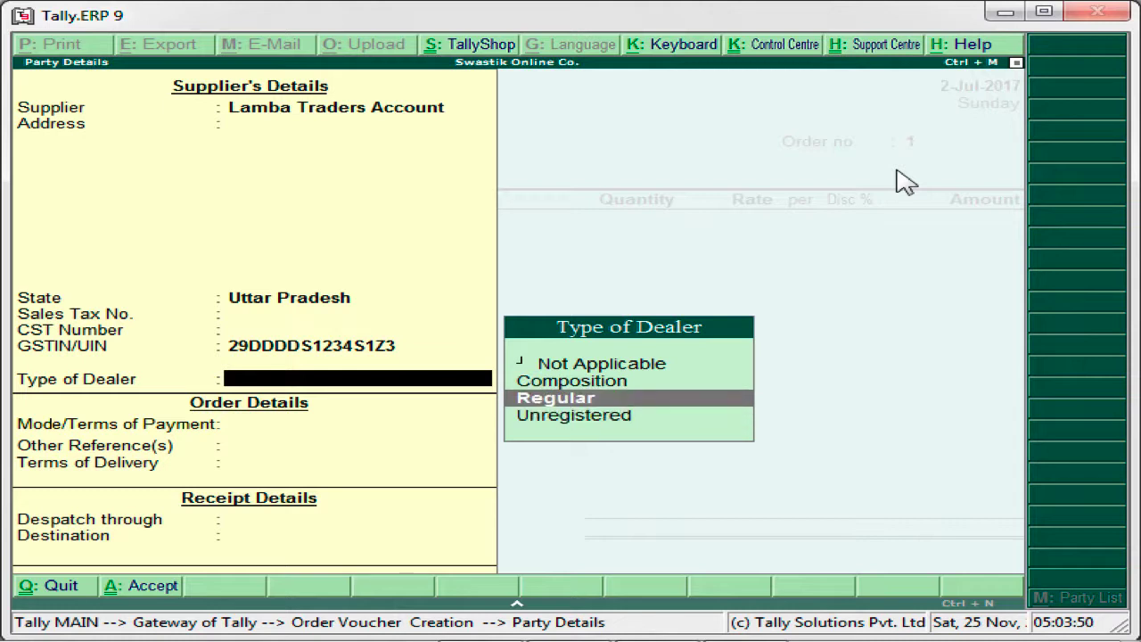
key("Return")
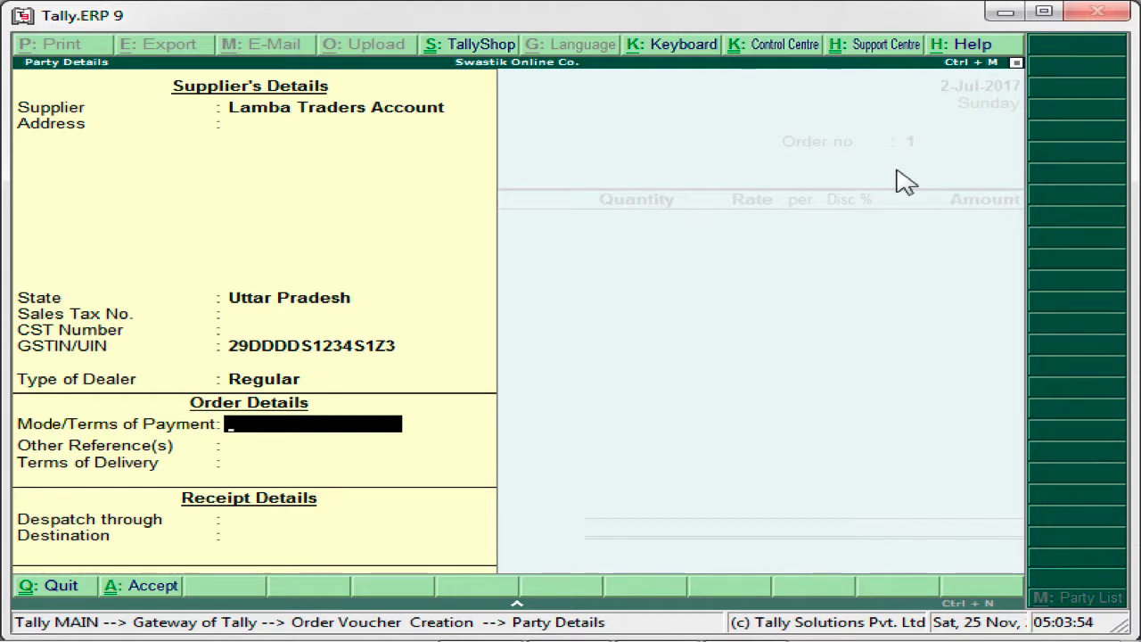
- Leave the order and receipt details blank and accept the party details
key("Return")
key("Return")
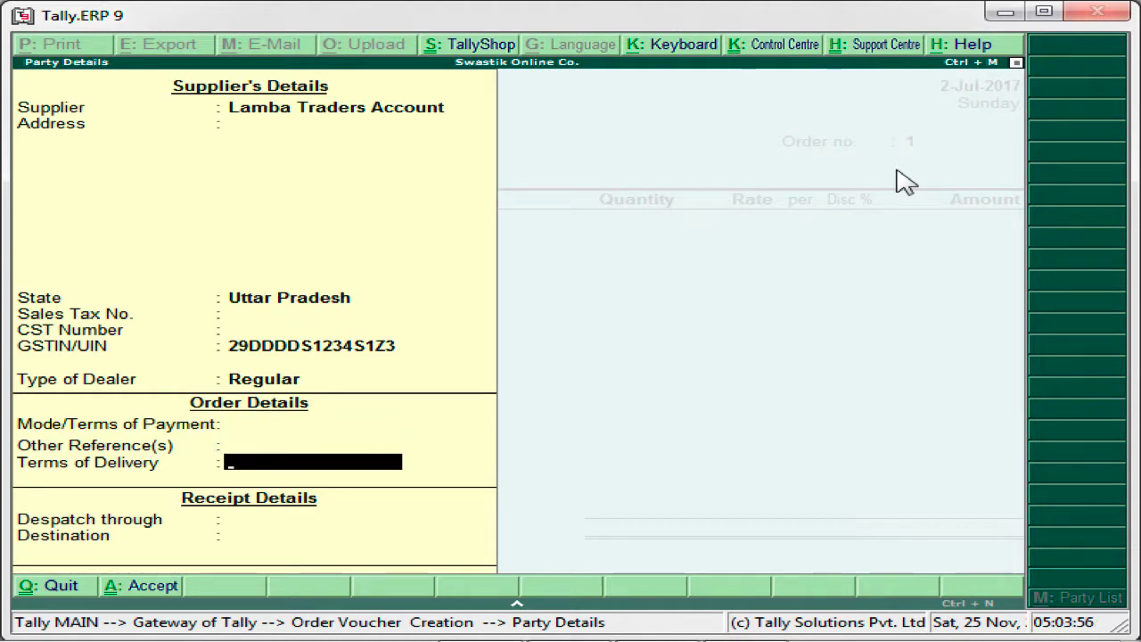
key("Return")
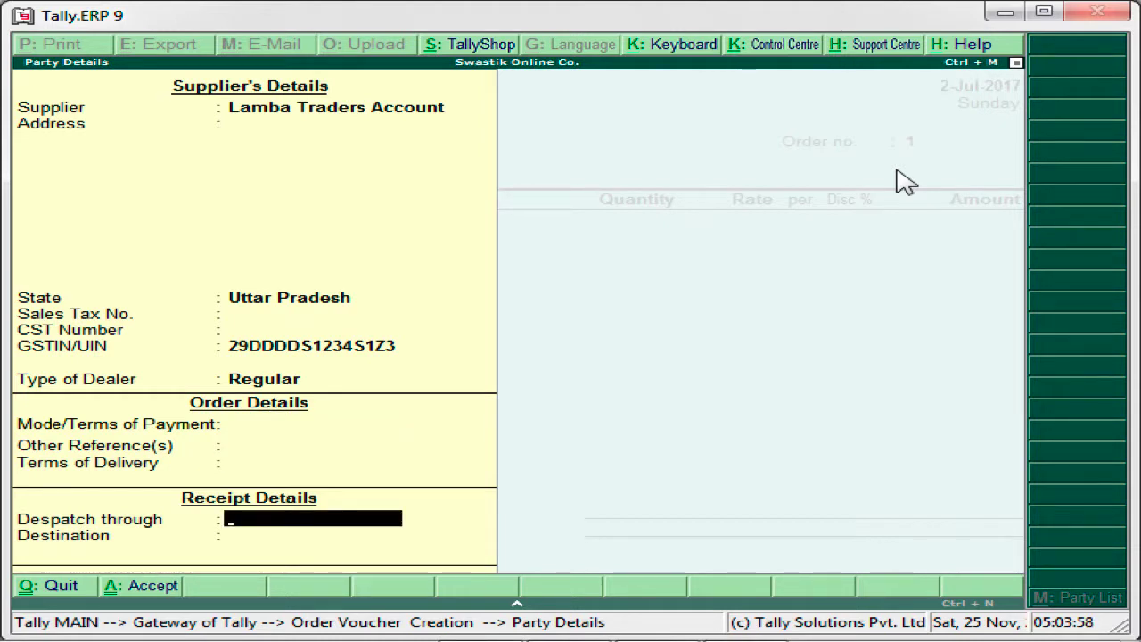
key("Return")
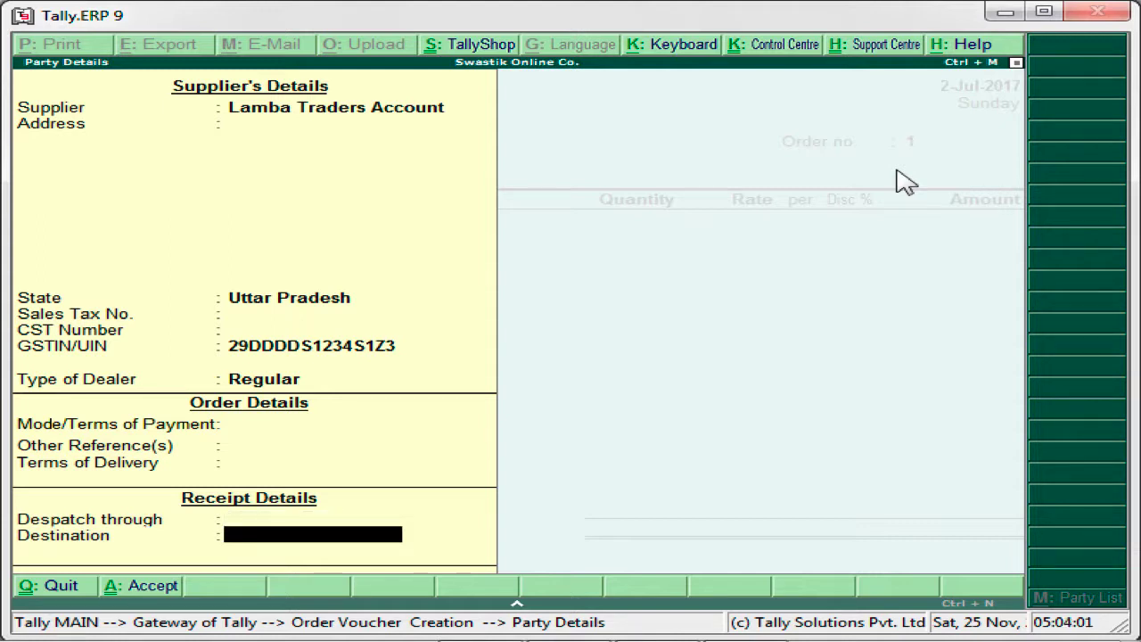
key("Return")
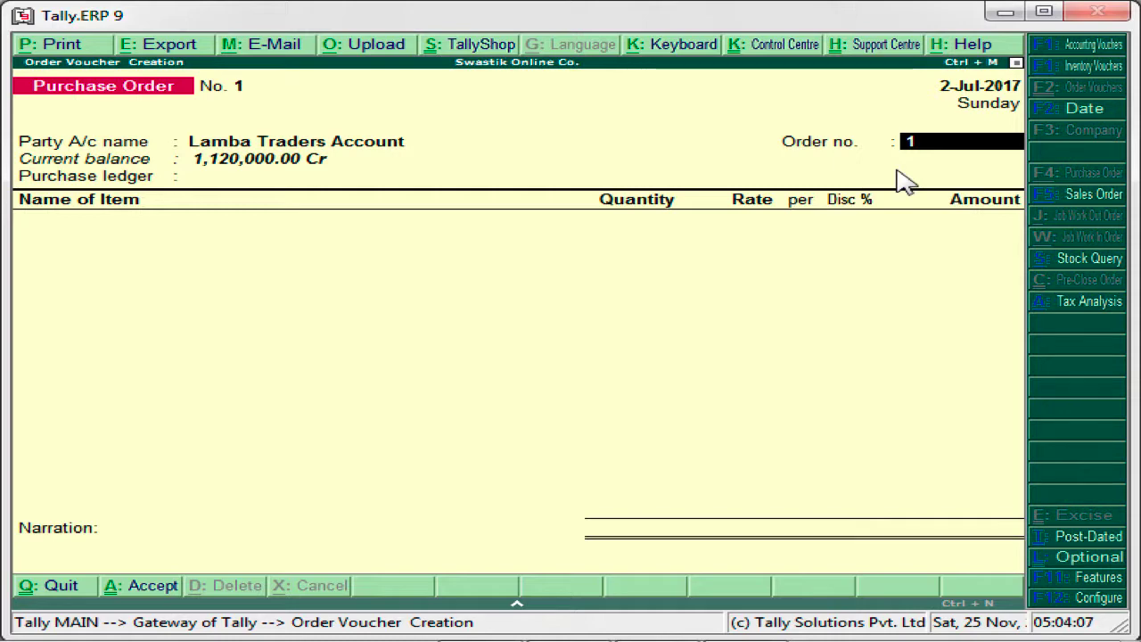
type("1480")
key("Return")
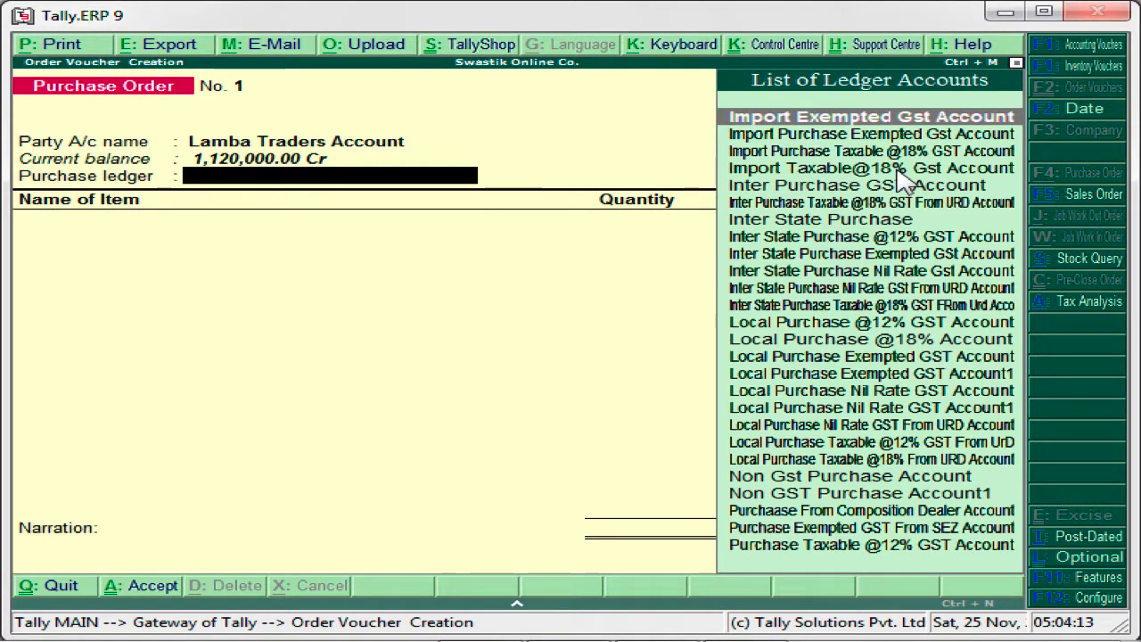
key("Down")
key("Down")
key("Down")
key("Down")
key("Down")
key("Down")
key("Down")
key("Down")
key("Down")
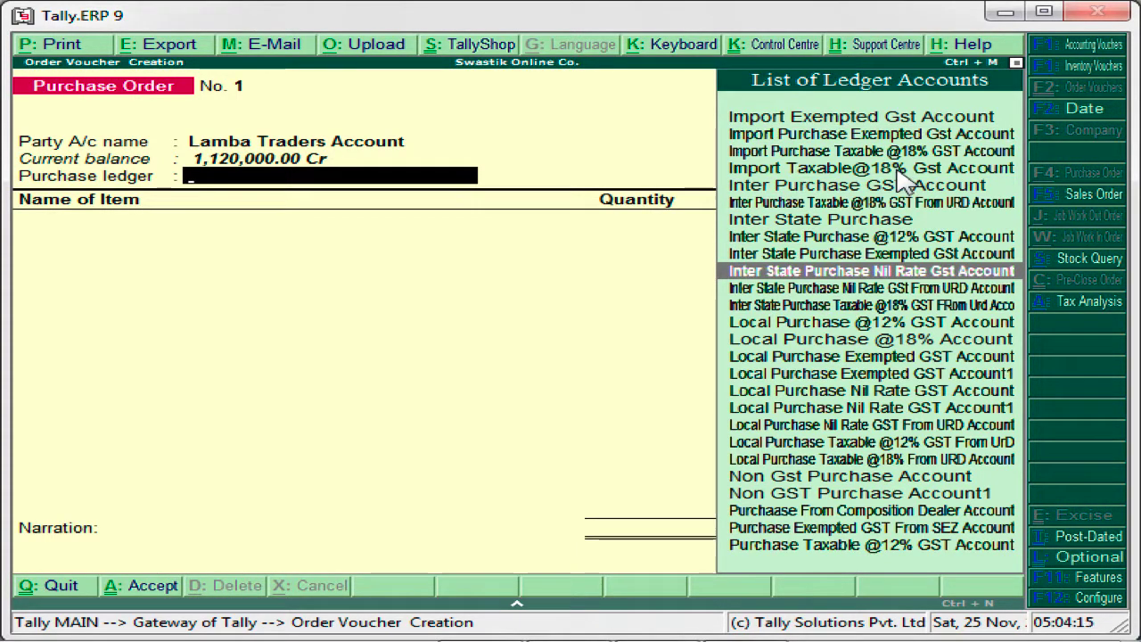
key("Down")
key("Down")
key("Down")
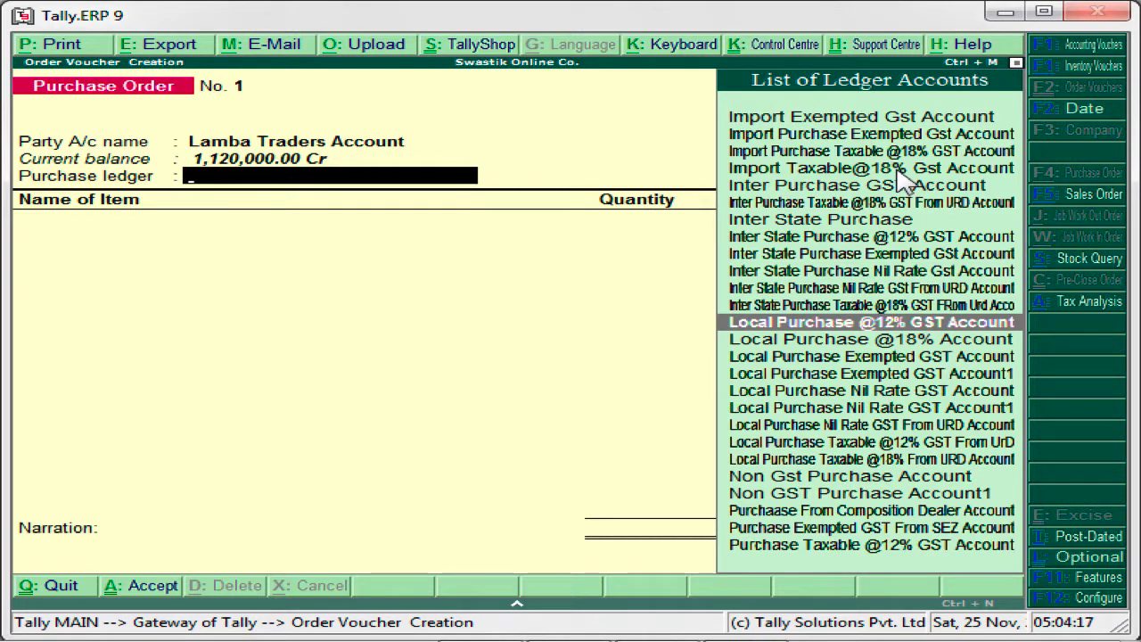
key("Down")
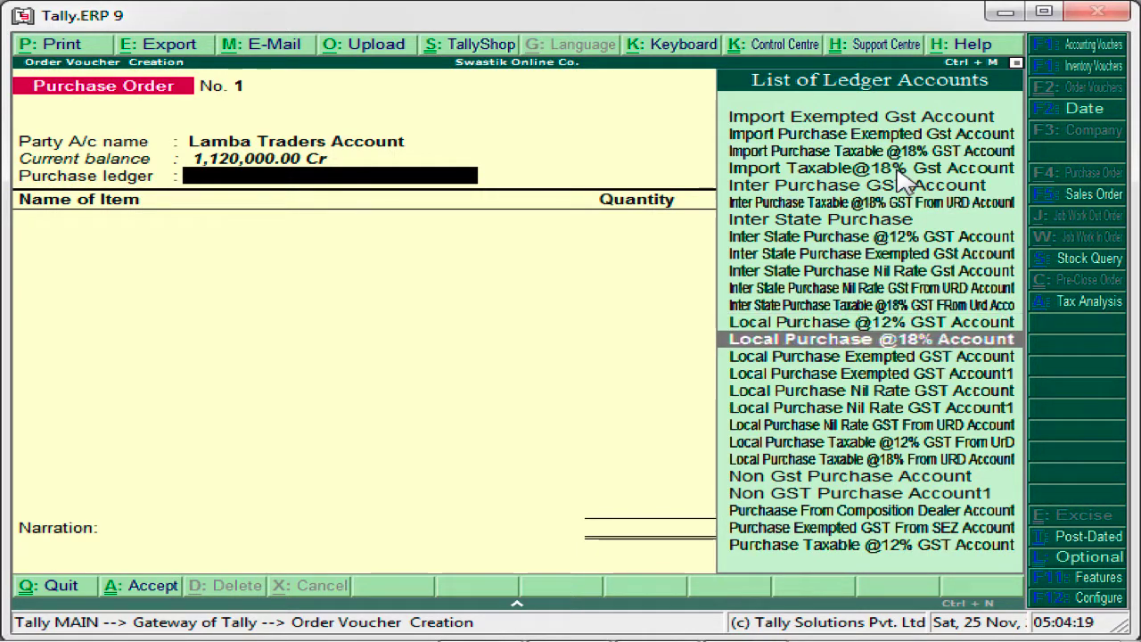
key("Down")
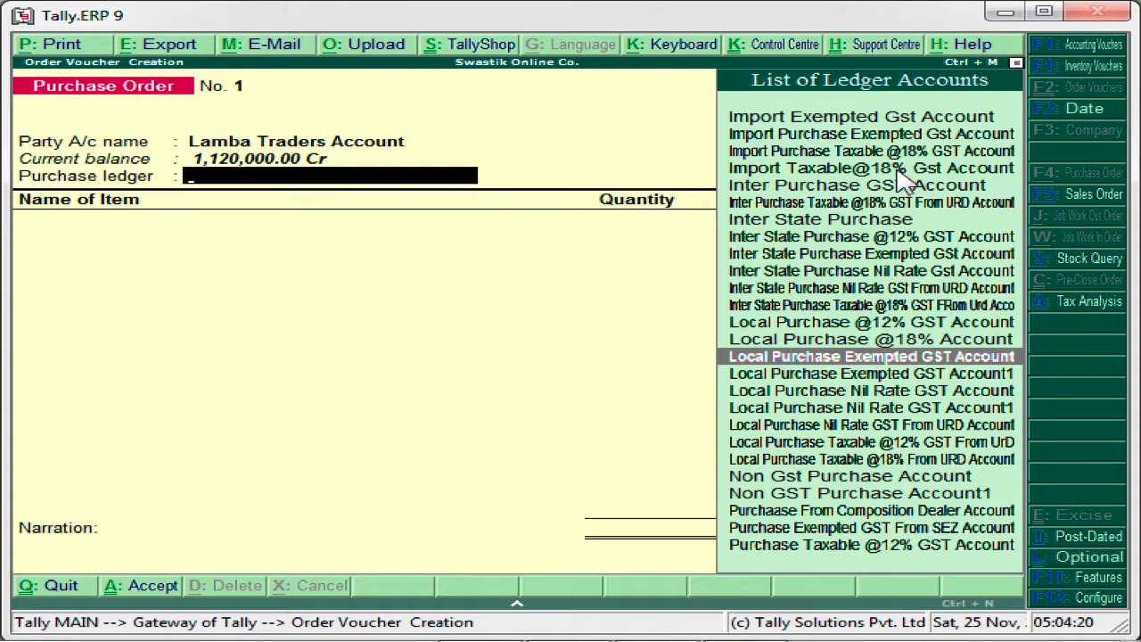
key("Down")
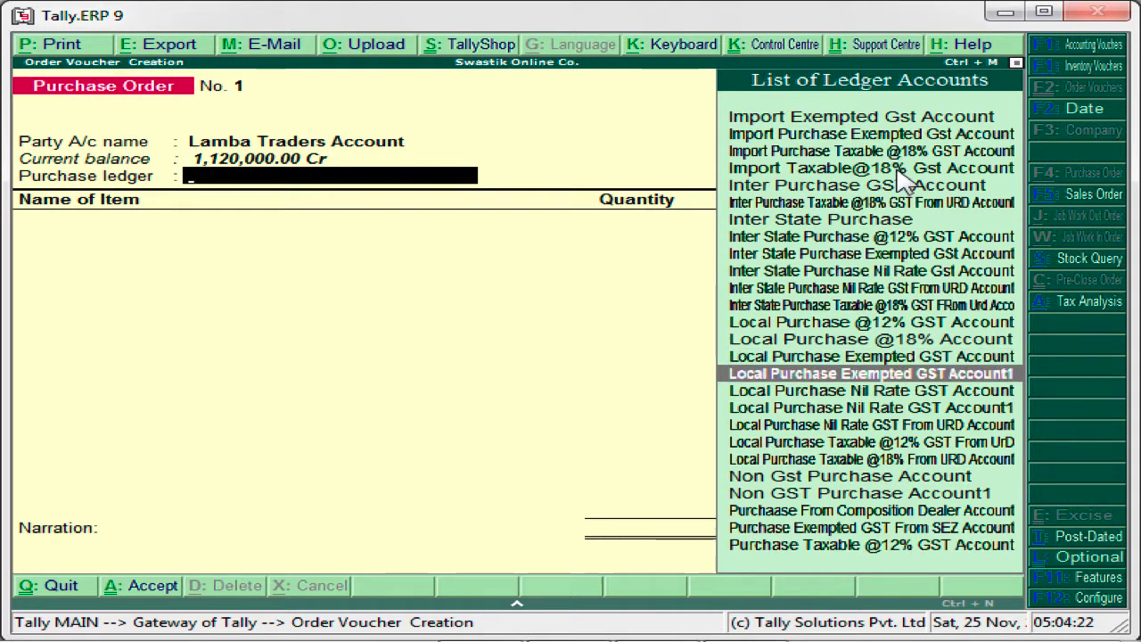
key("Up")
key("Up")
key("Up")
key("Up")
key("Up")
key("Up")
key("Up")
key("Up")
key("Up")
key("Up")
key("Up")
key("Up")
key("Up")
key("Up")
key("Down")
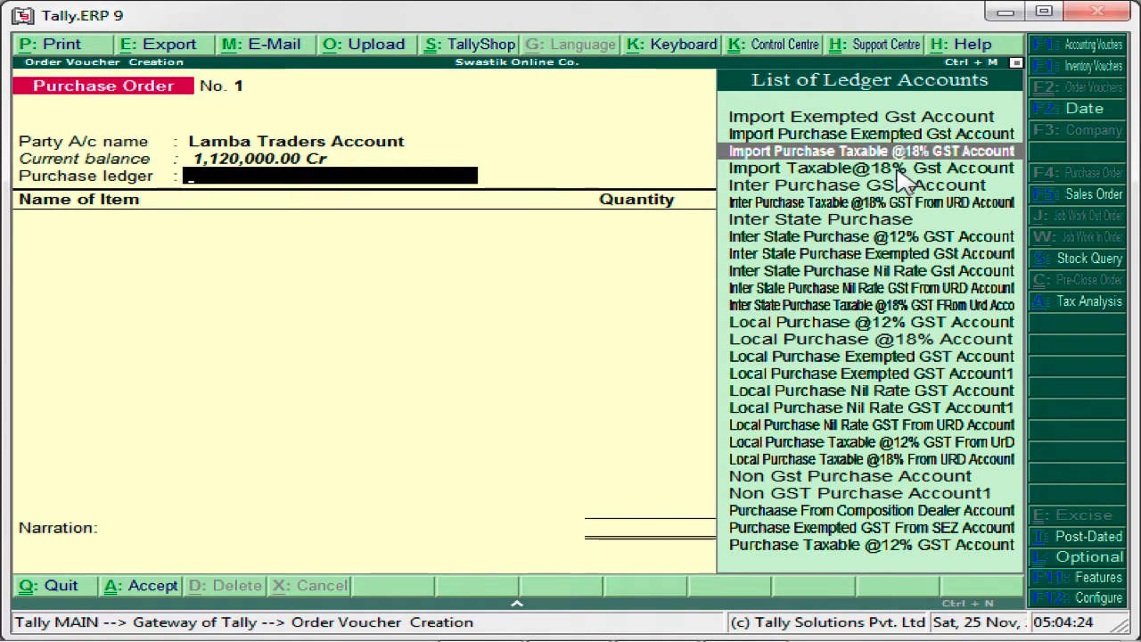
key("Down")
key("Down")
key("Down")
key("Down")
key("Down")
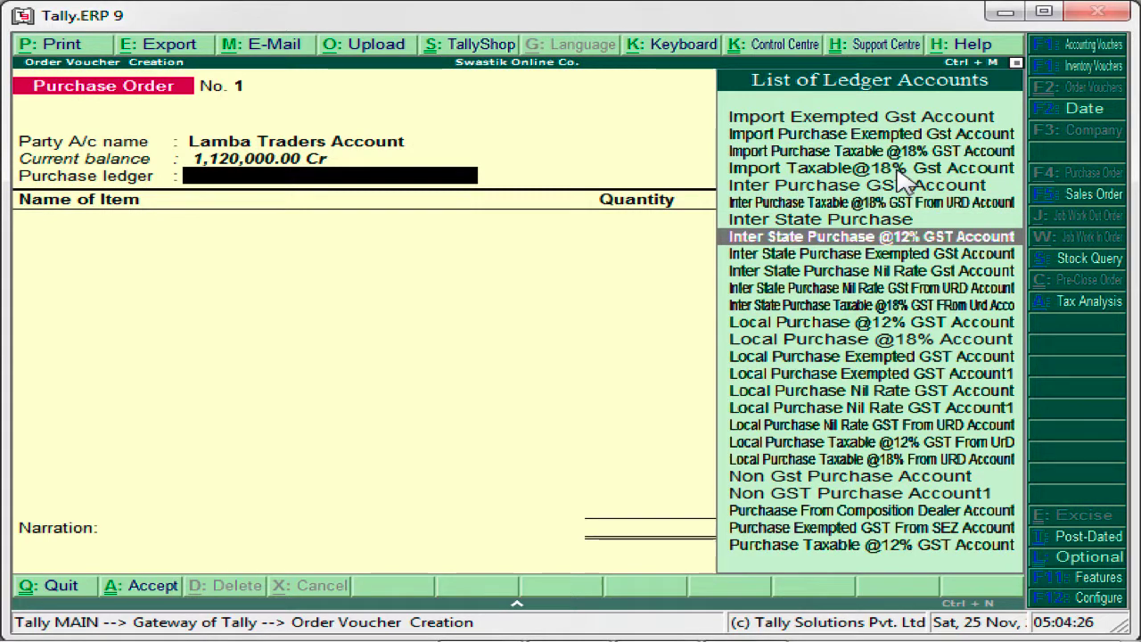
key("Down")
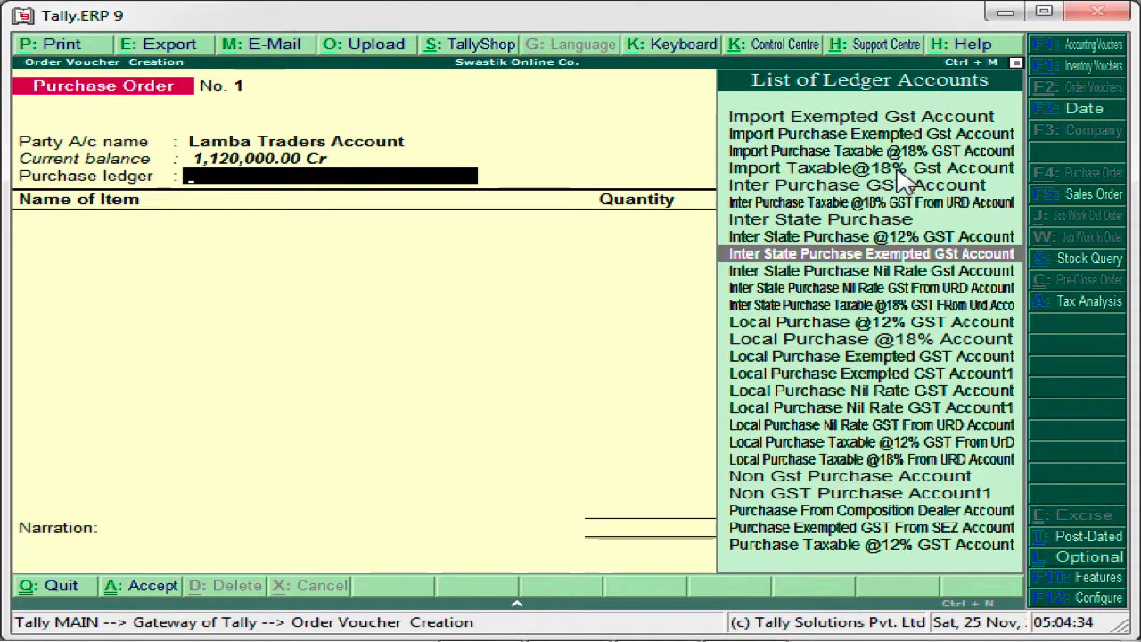
key("Up")
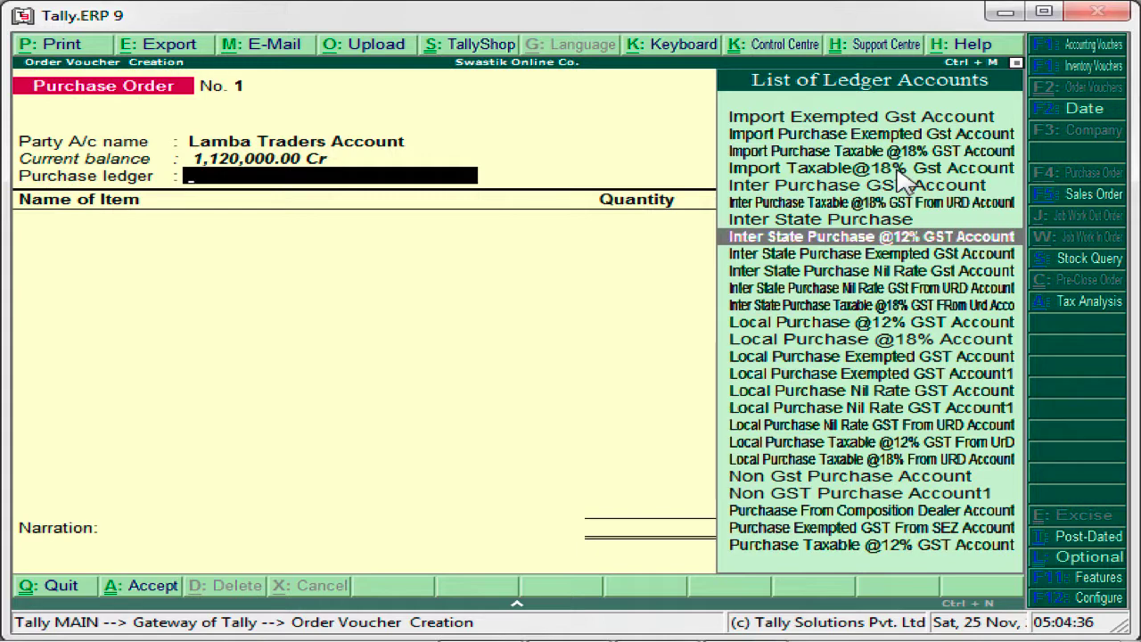
key("Return")
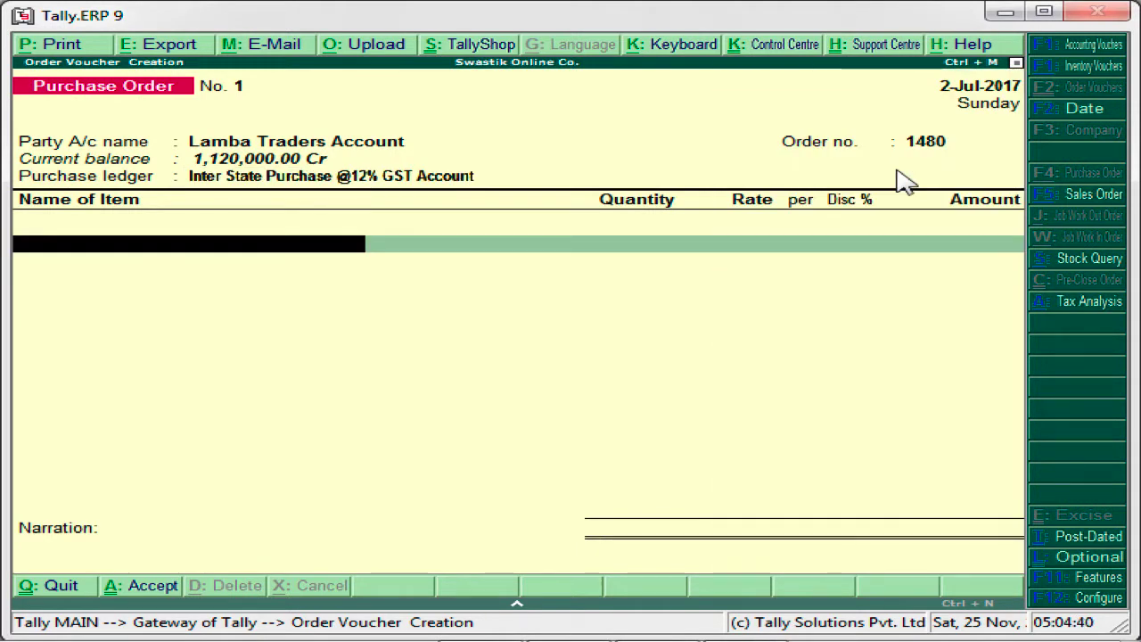
- Add Apple I-Phone as the first stock item of the purchase order
type("S")
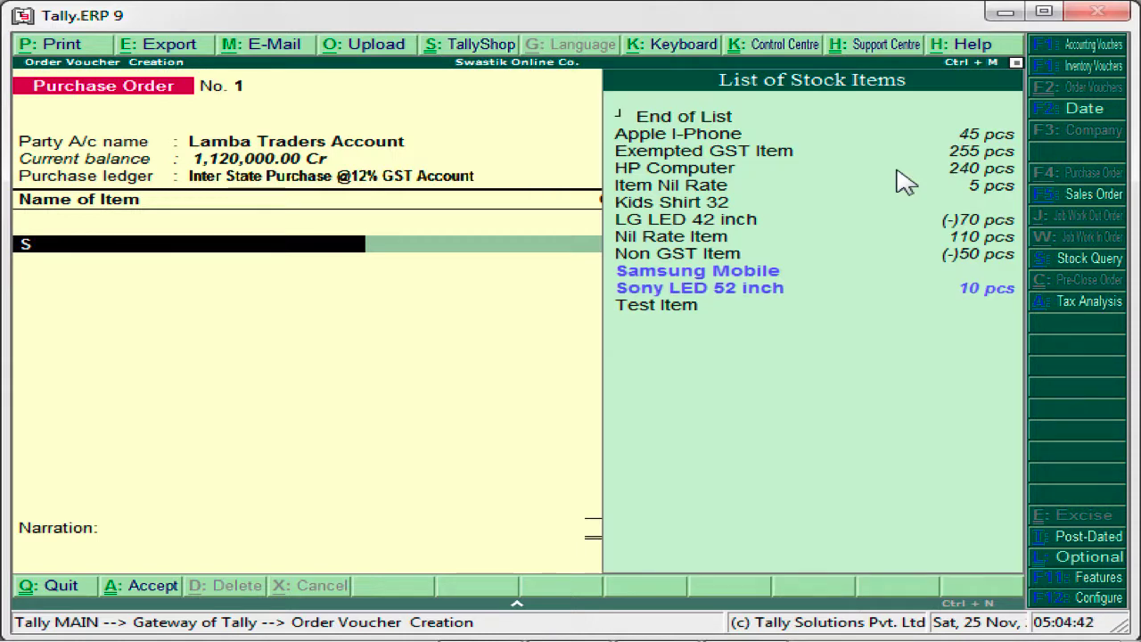
key("Down")
key("Up")
key("Up")
key("Up")
key("Up")
key("Up")
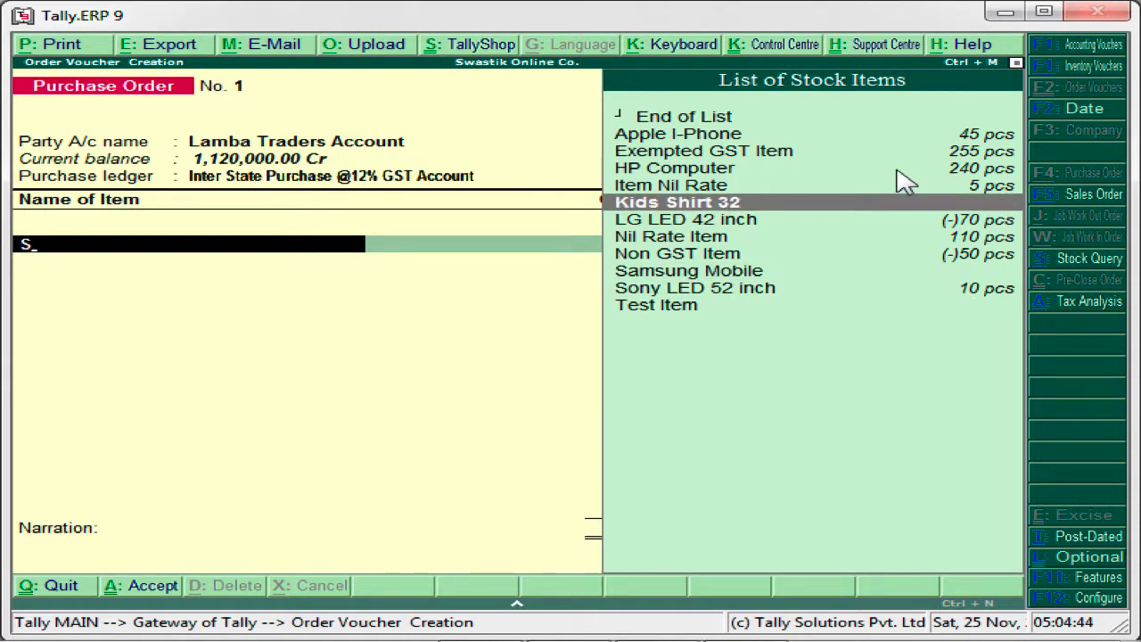
key("Up")
key("Up")
key("Up")
key("Up")
key("Return")
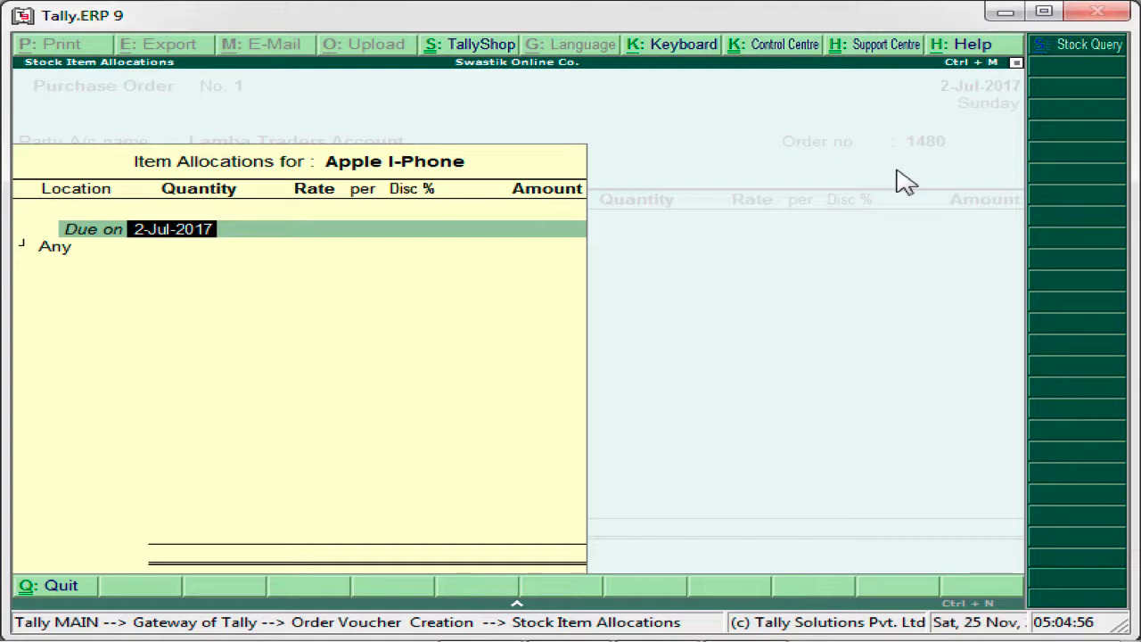
- Keep the due date 2-Jul-2017 for the Apple I-Phone and allocate it to Main Location
key("Return")
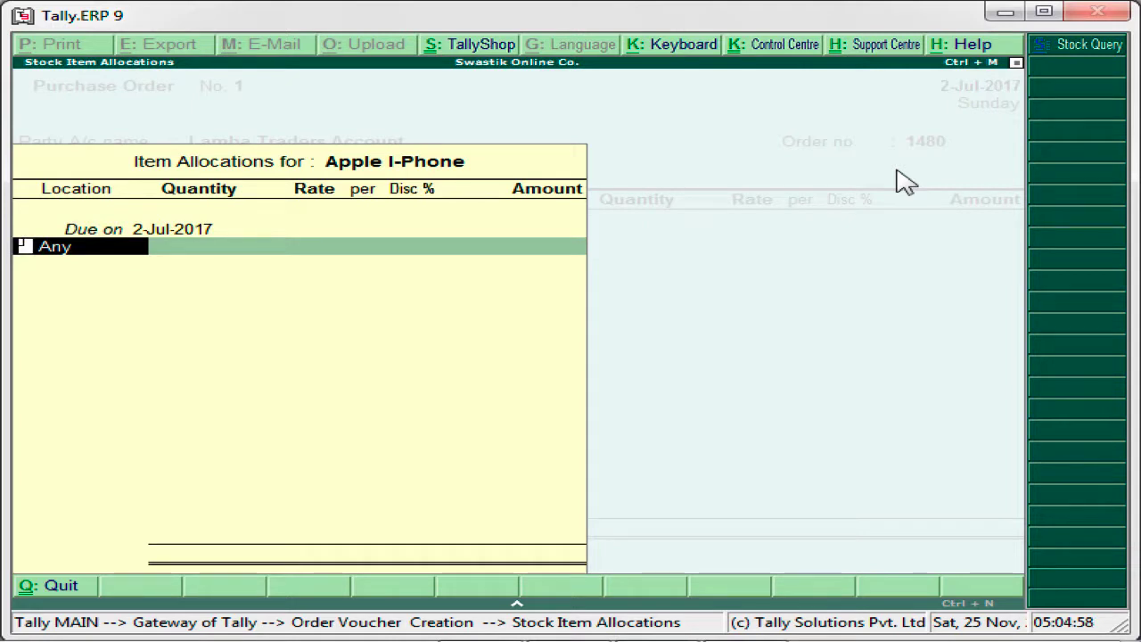
key("BackSpace")
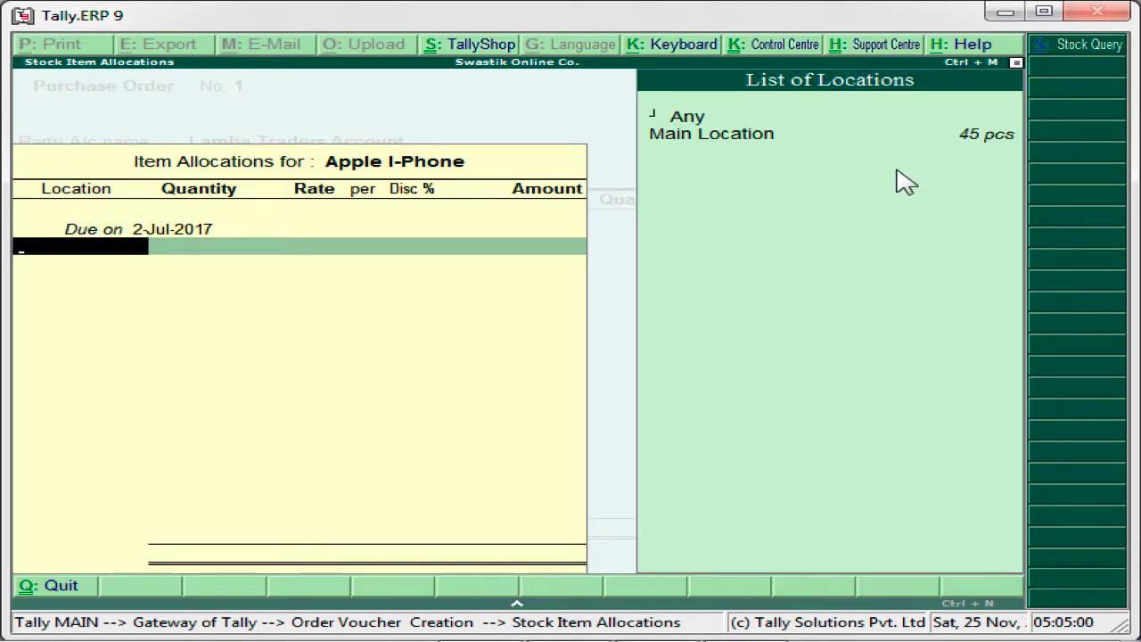
key("Down")
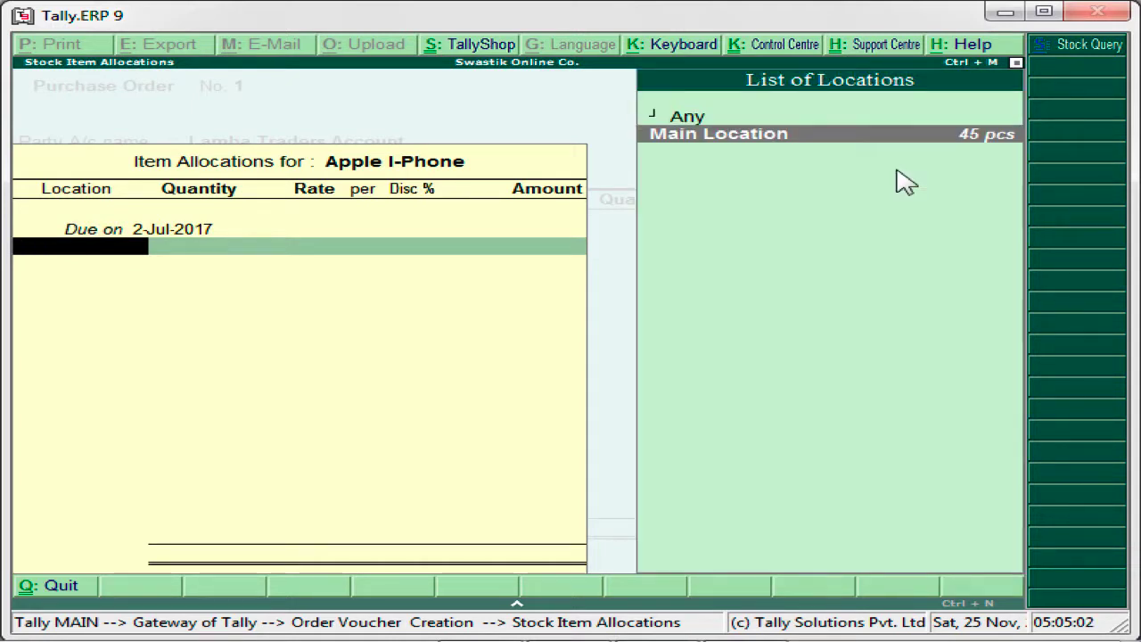
key("Return")
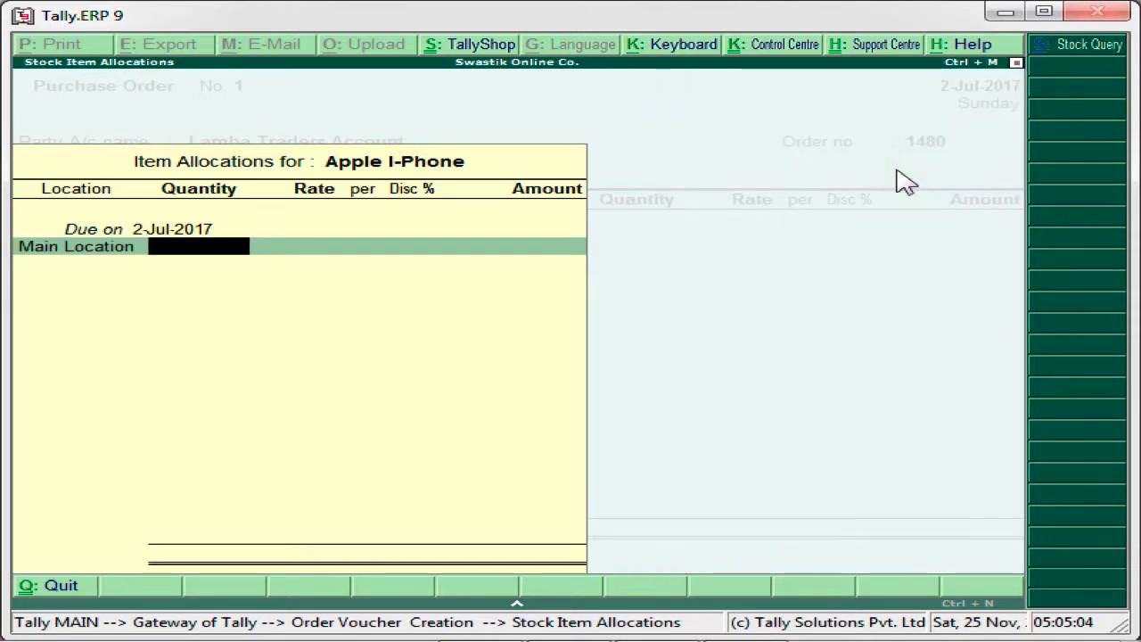
- Order 150 pcs of the Apple I-Phone at the rate of 6,000.00 with a 5 % discount and accept the allocation
type("150")
key("Return")
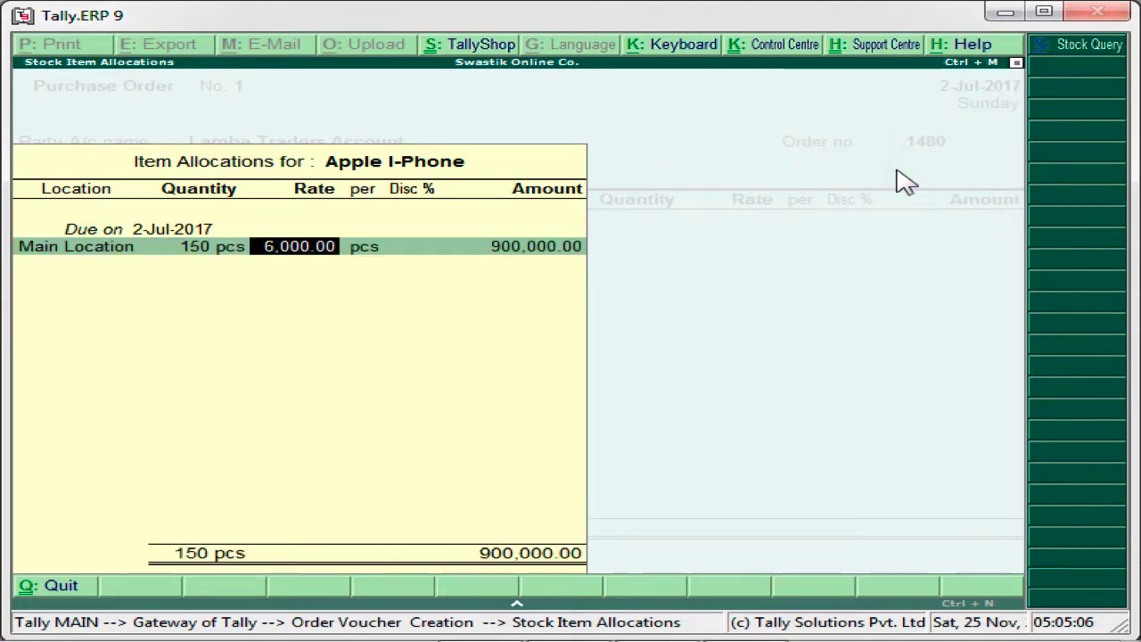
key("Return")
key("Return")
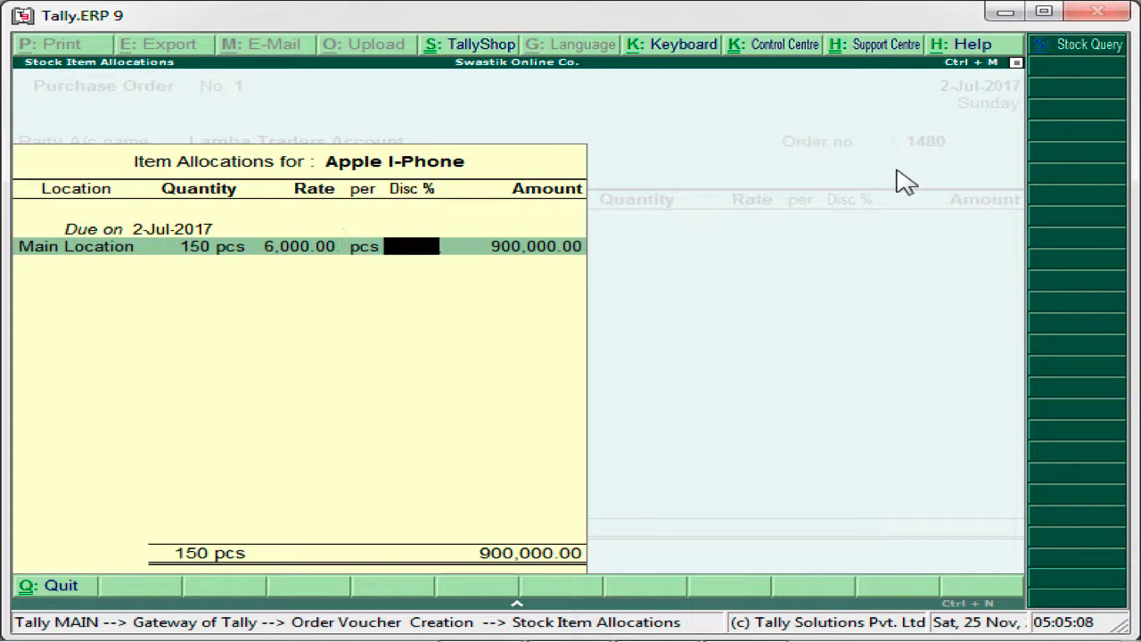
type("5")
key("Return")
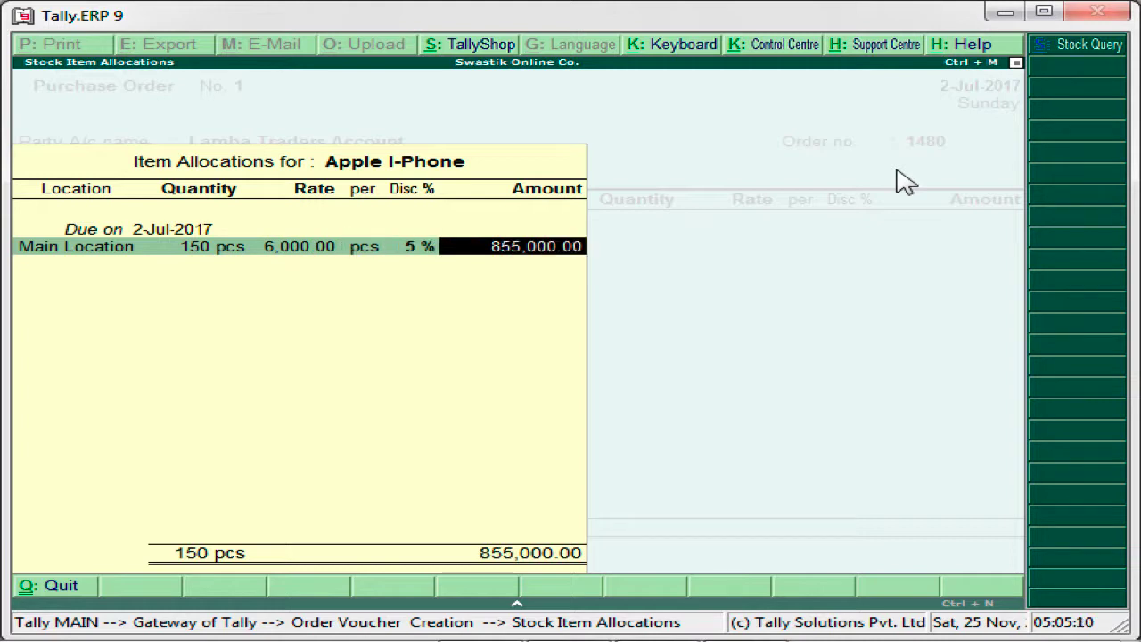
key("Return")
- Add Samsung Mobile as the second stock item of the purchase order
key("Return")
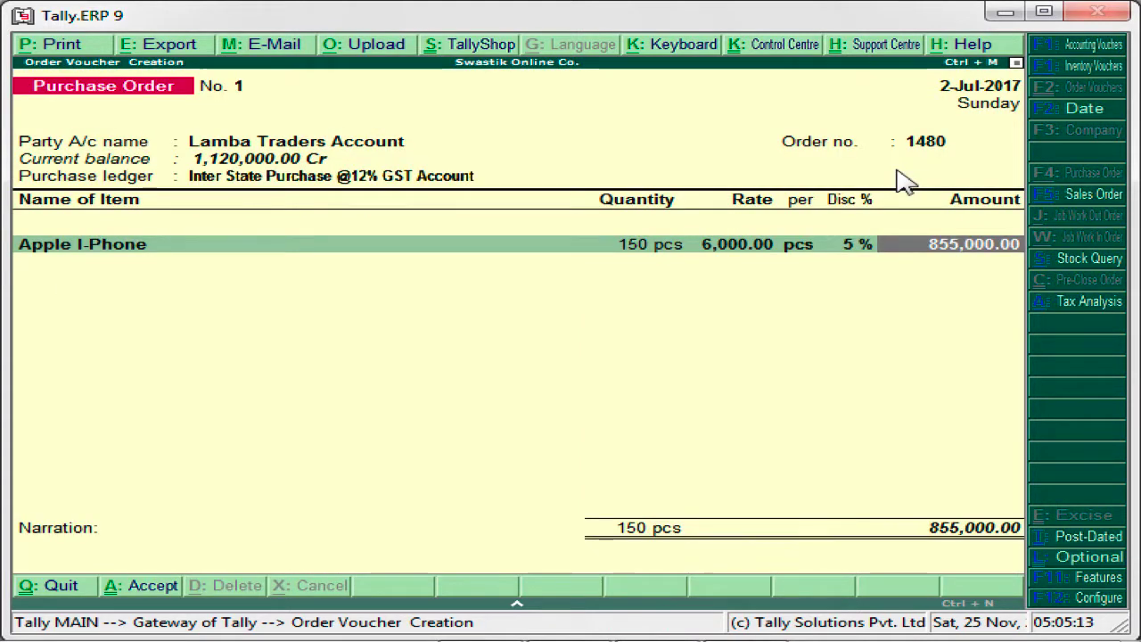
key("Return")
type("A")
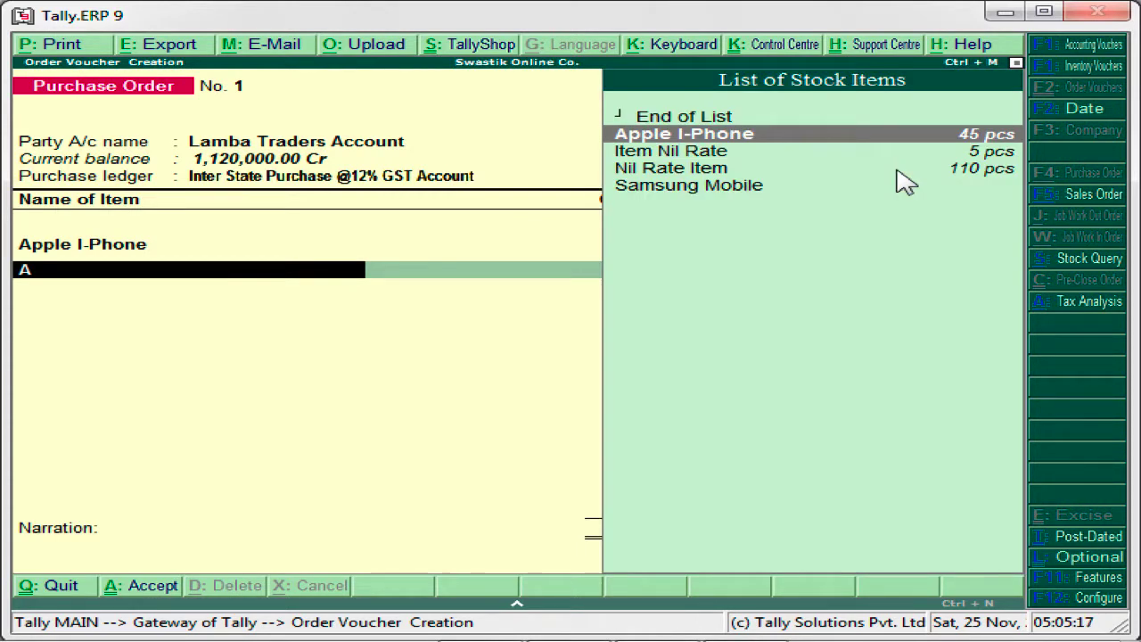
key("Down")
key("Down")
key("Down")
key("Return")
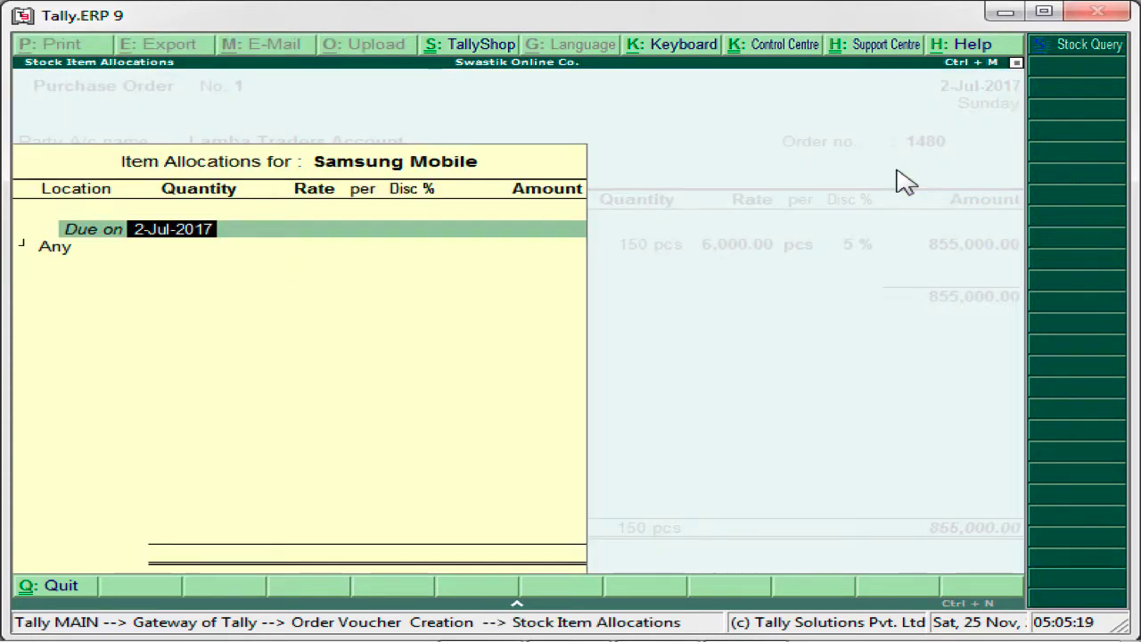
- Keep the due date 2-Jul-2017 for the Samsung Mobile and allocate it to Main Location
key("Return")
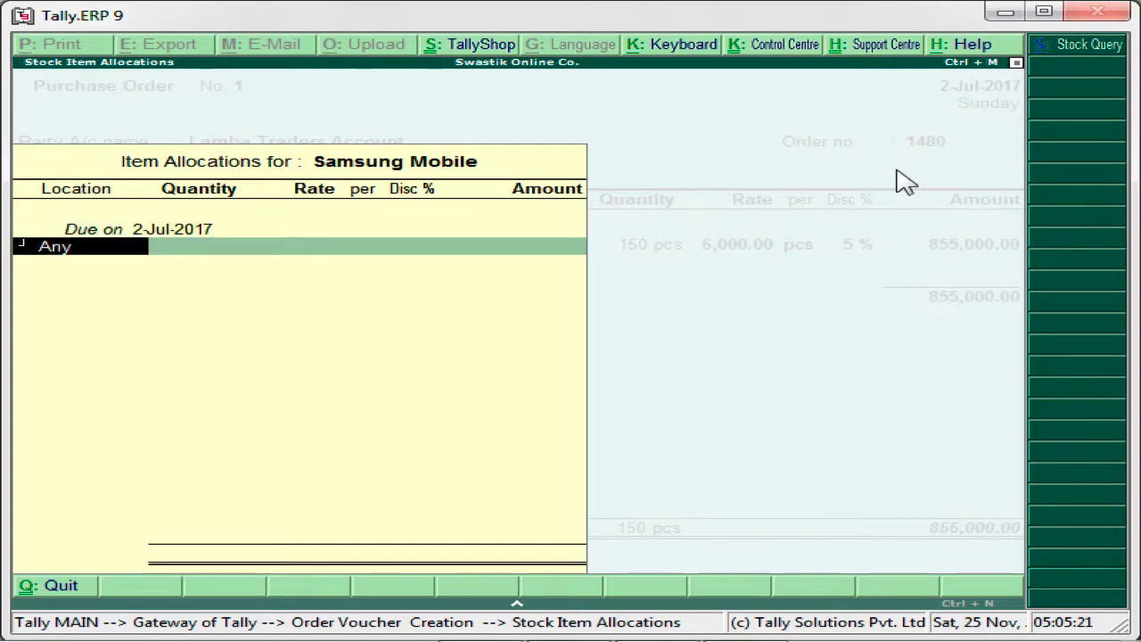
key("1")
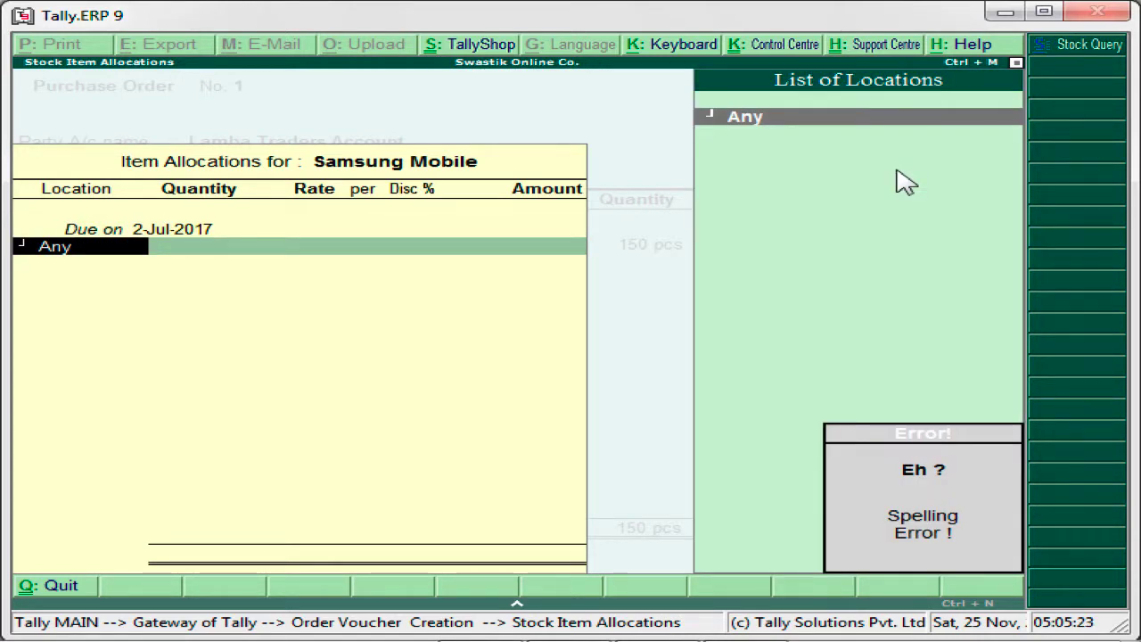
key("BackSpace")
key("BackSpace")
key("BackSpace")
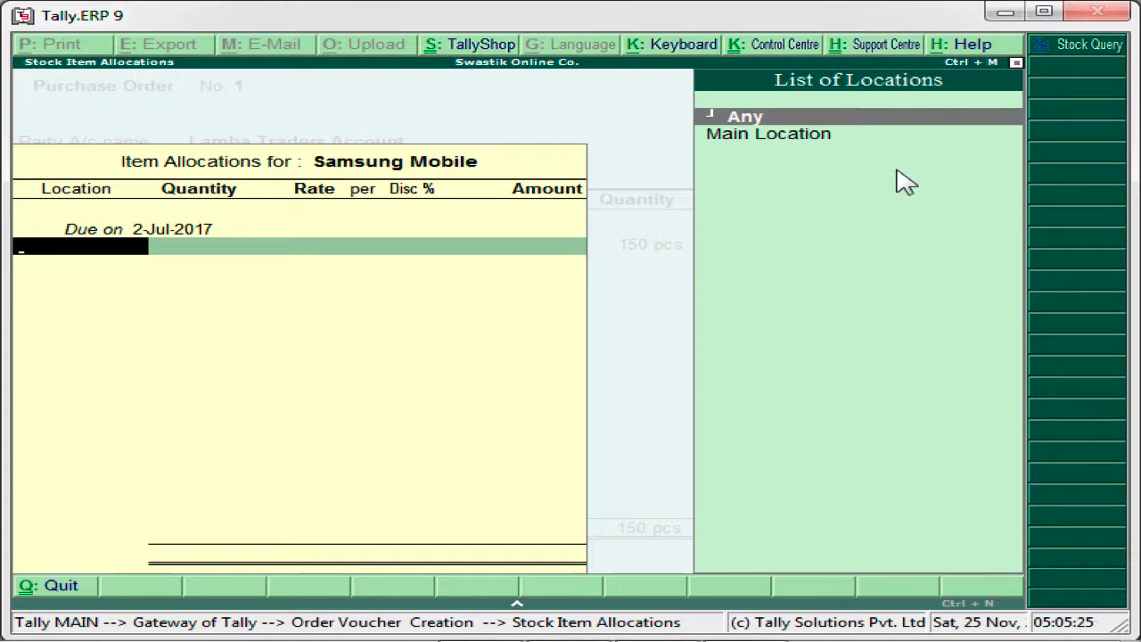
key("Down")
key("Return")
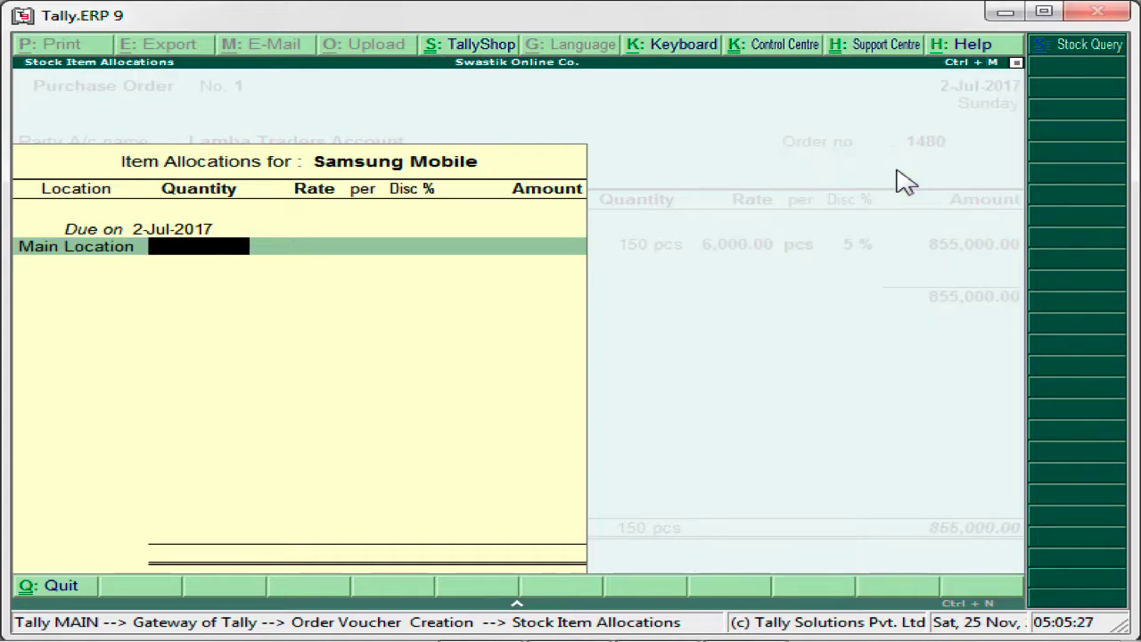
- Order 10 pcs of the Samsung Mobile at a rate of 7,000 with a 10 % discount and accept the allocation
type("1")
key("BackSpace")
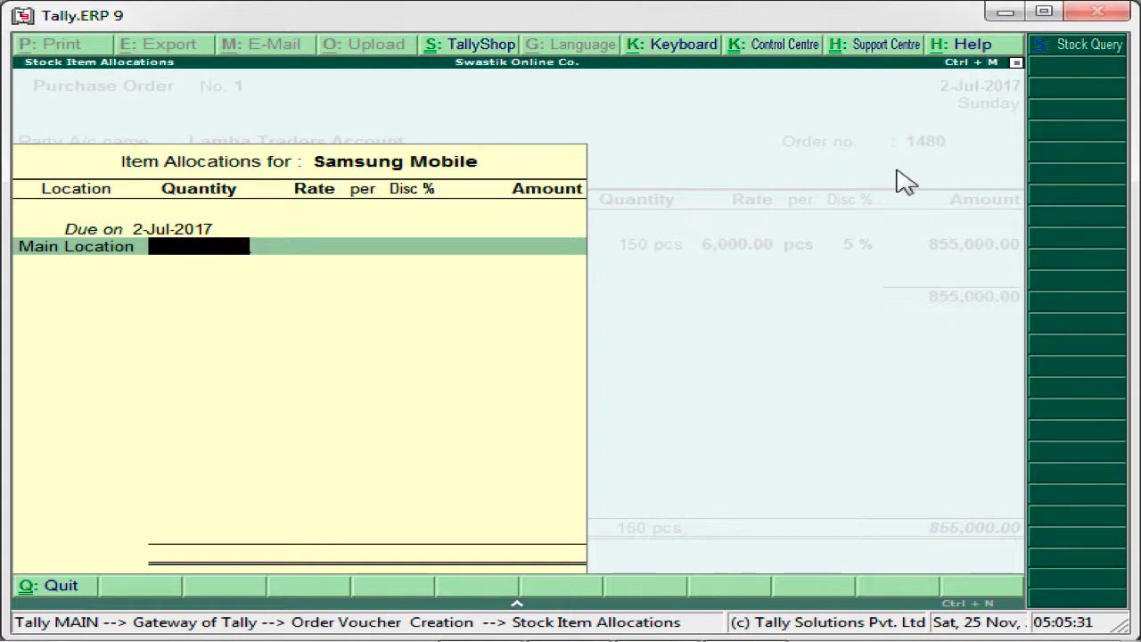
type("10 pcs")
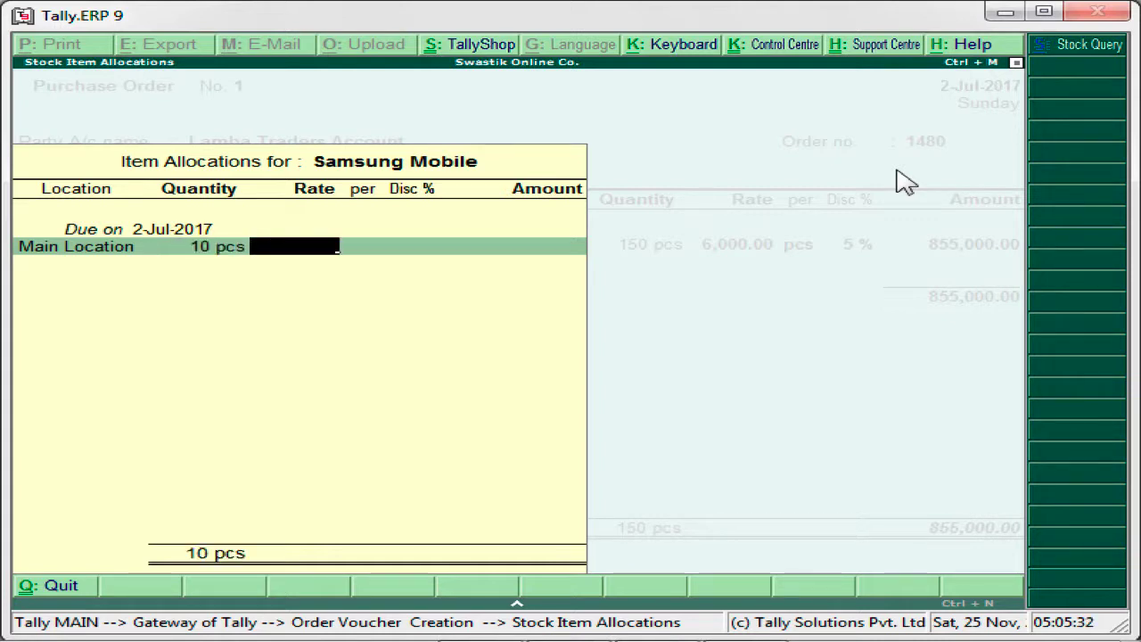
type("7000")
key("Return")
key("Return")
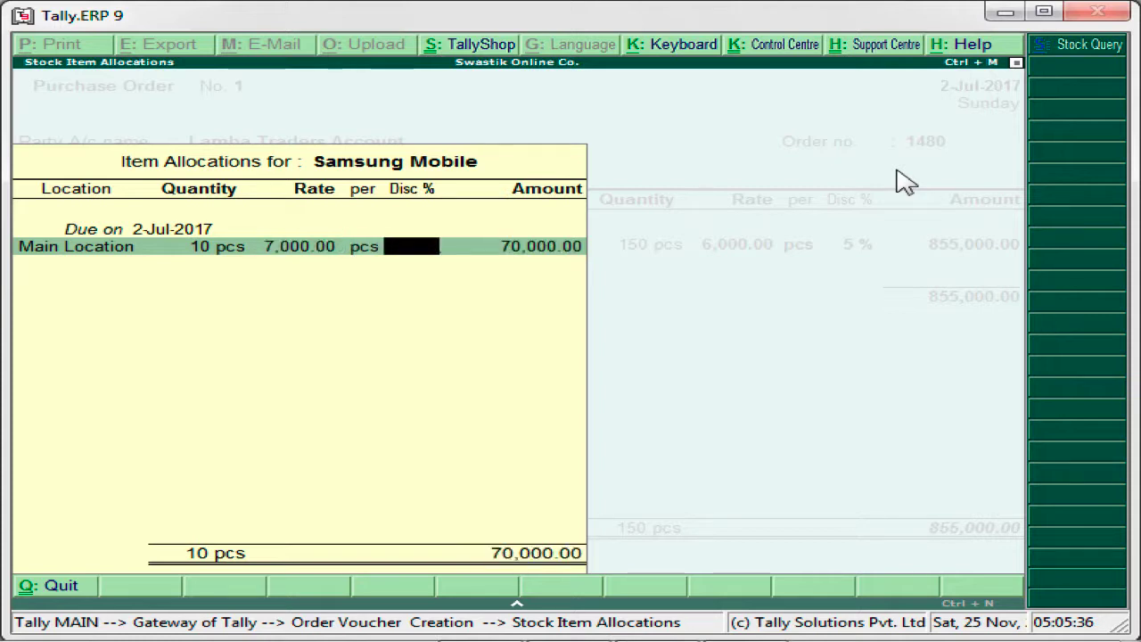
type("10")
key("Return")
key("Return")
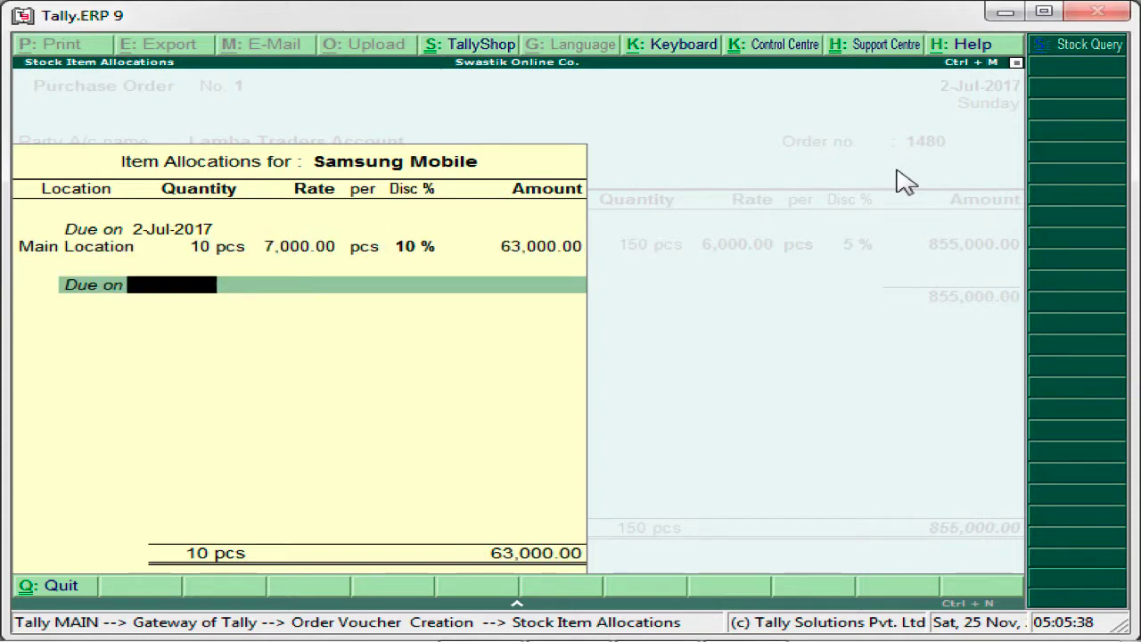
key("Return")
key("Return")
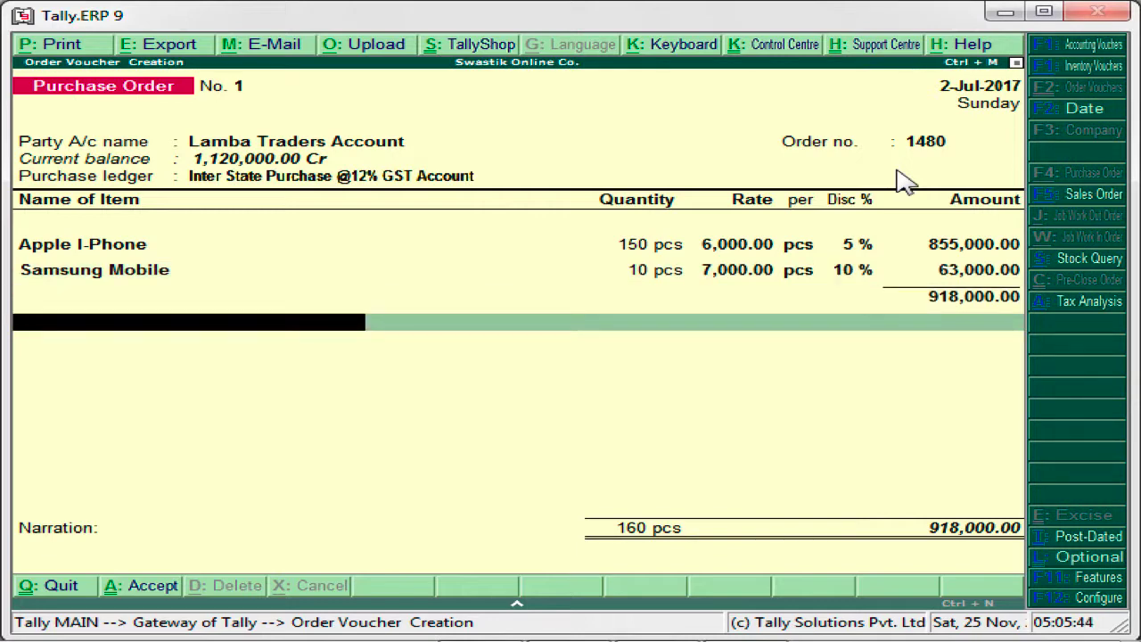
type("In")
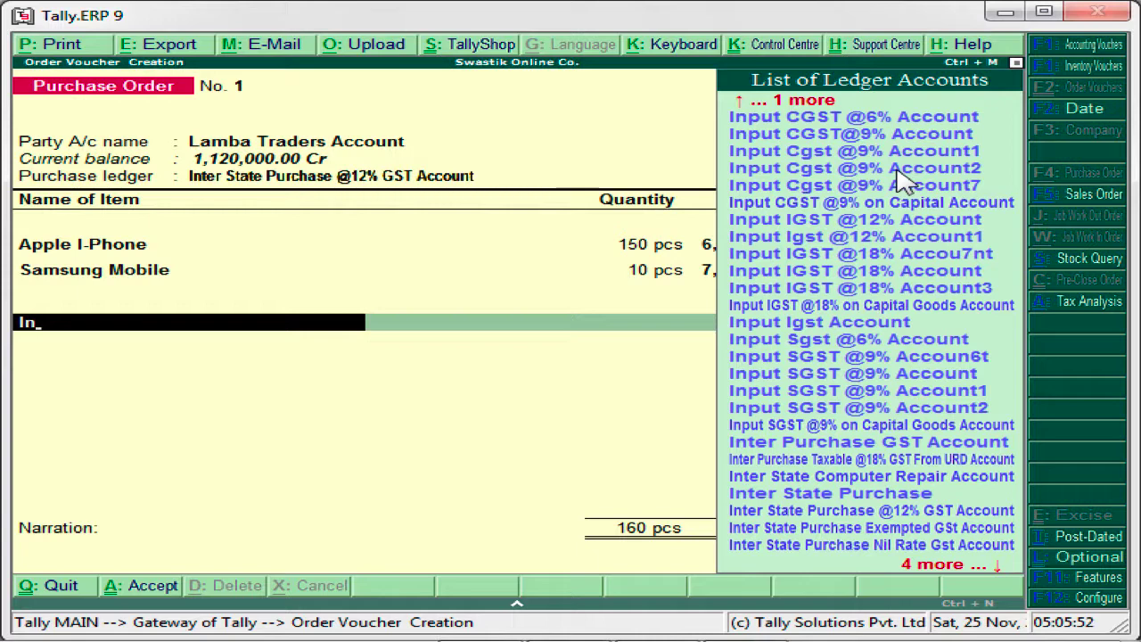
key("Down")
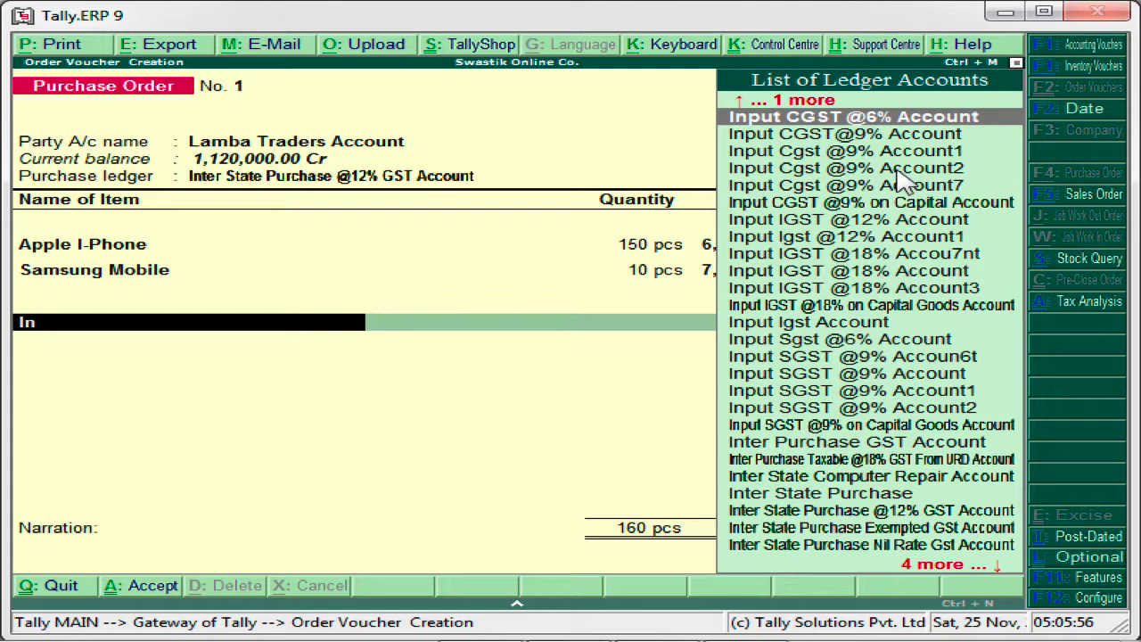
key("Return")
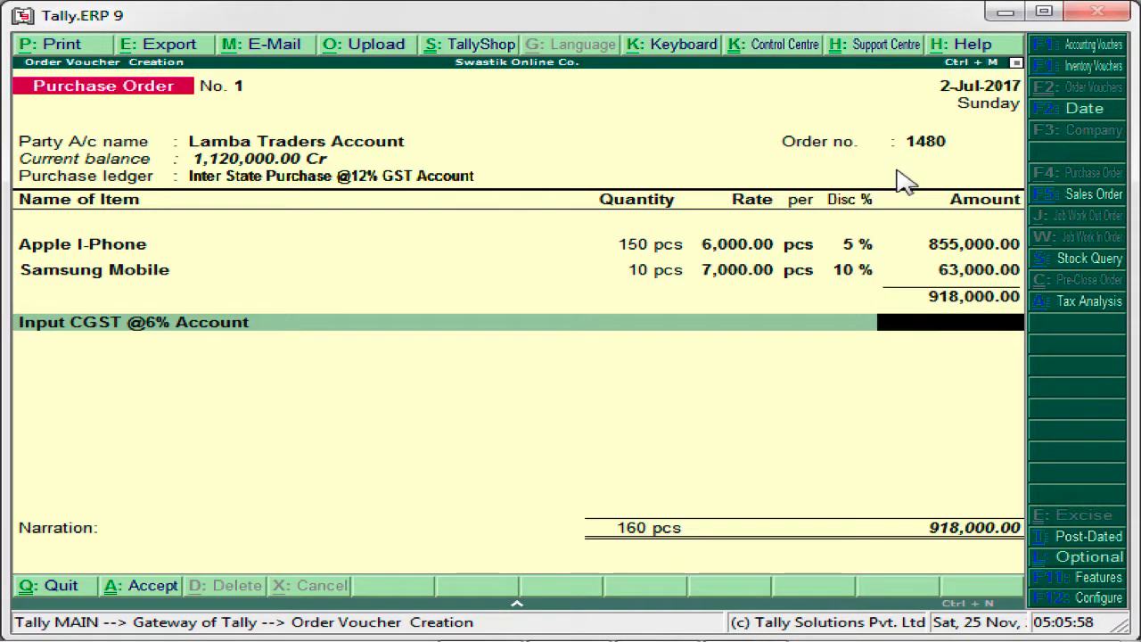
key("BackSpace")
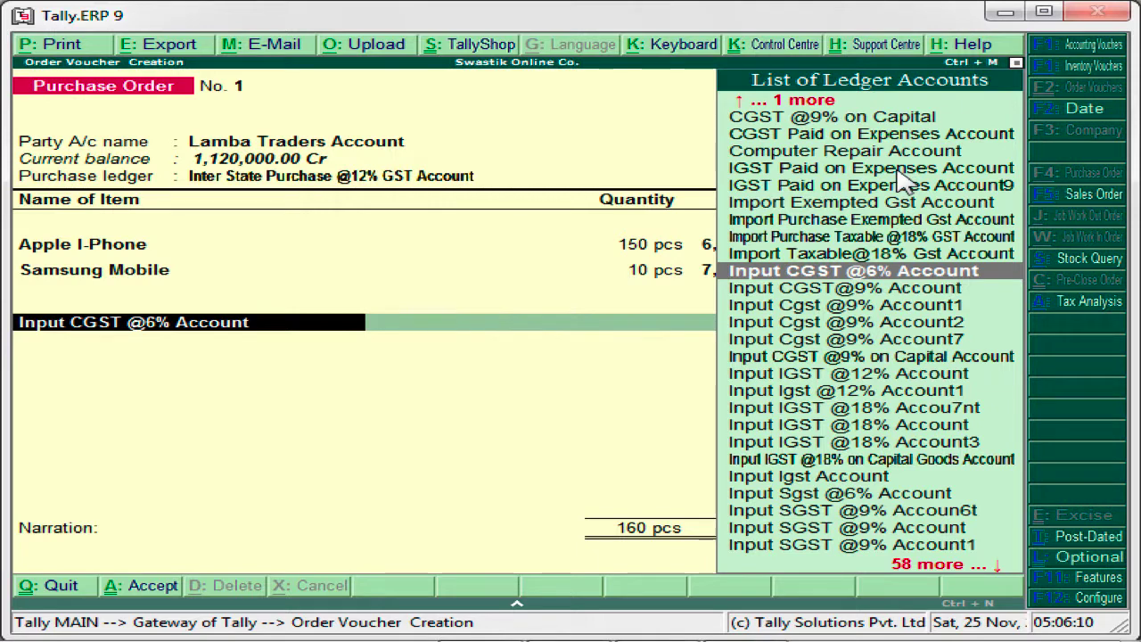
key("Down")
key("Down")
key("Down")
key("Down")
key("Down")
key("Down")
key("Down")
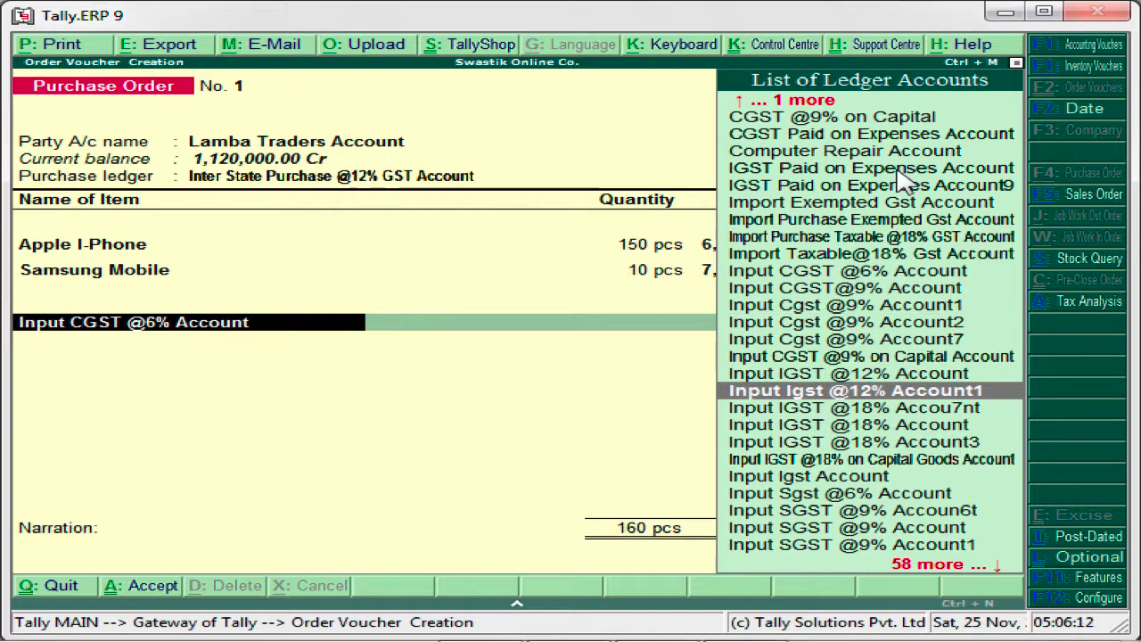
key("Return")
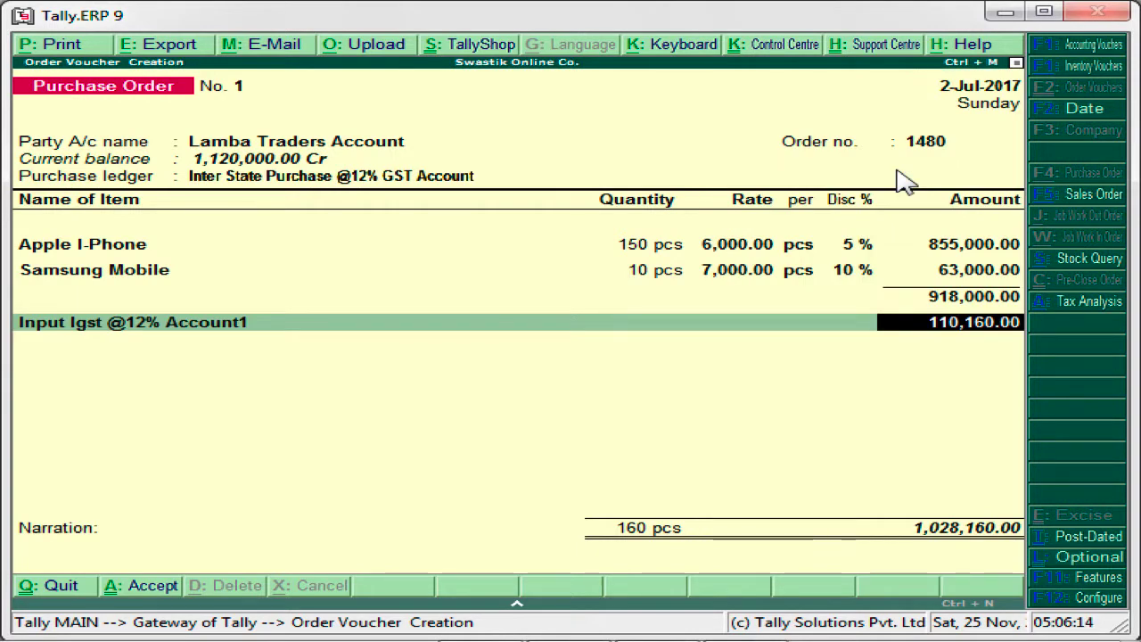
key("Return")
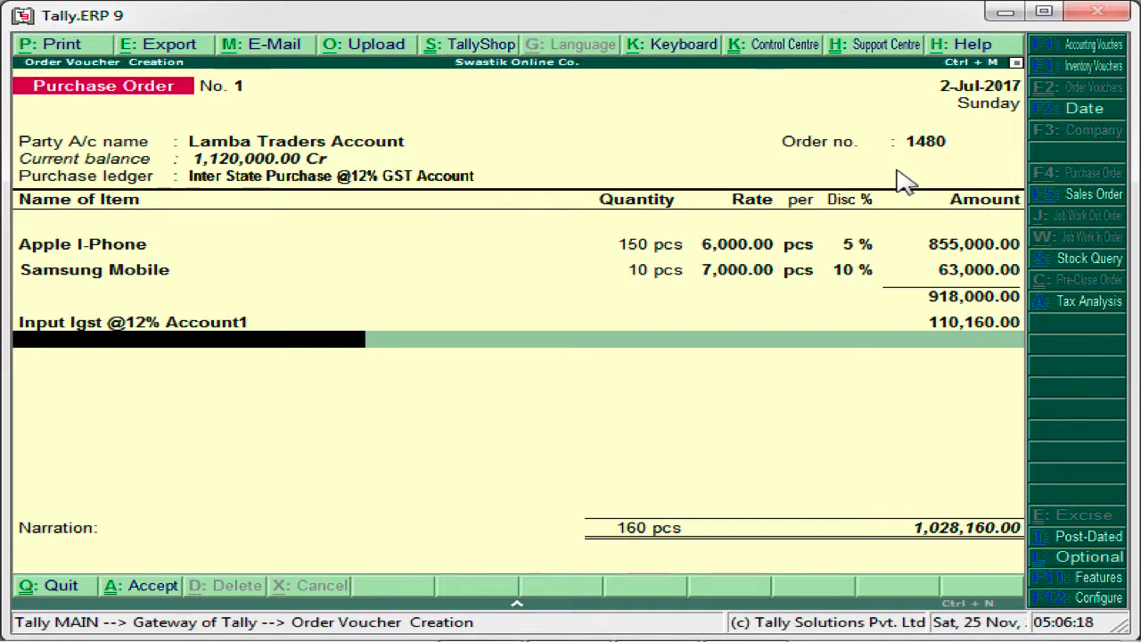
- Save the purchase order with a blank narration and leave order voucher creation
key("Return")
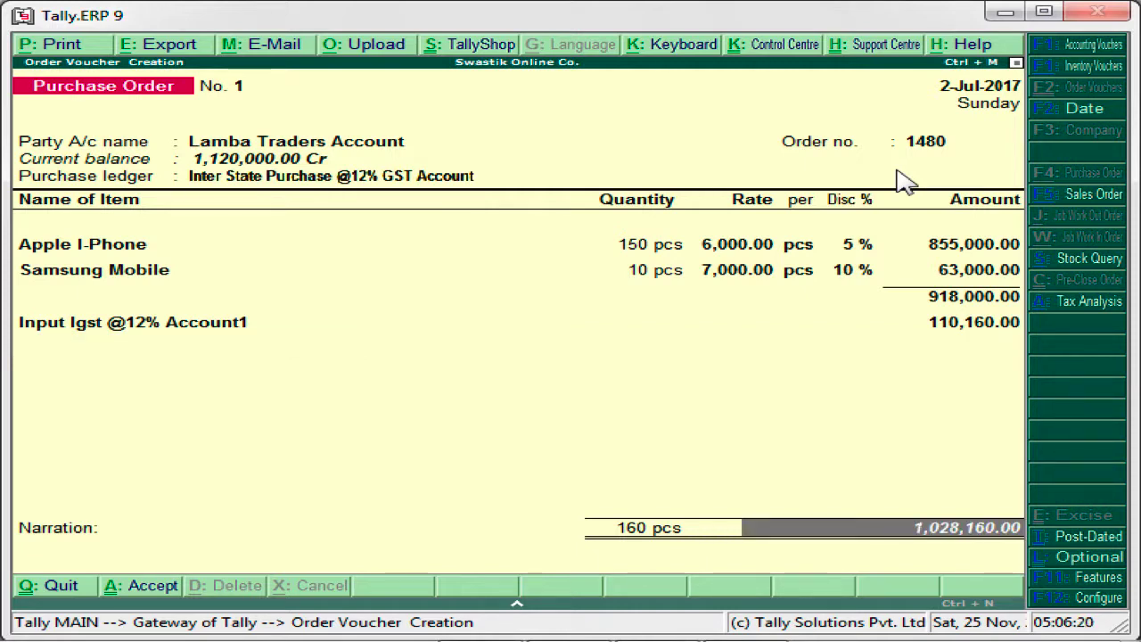
key("Return")
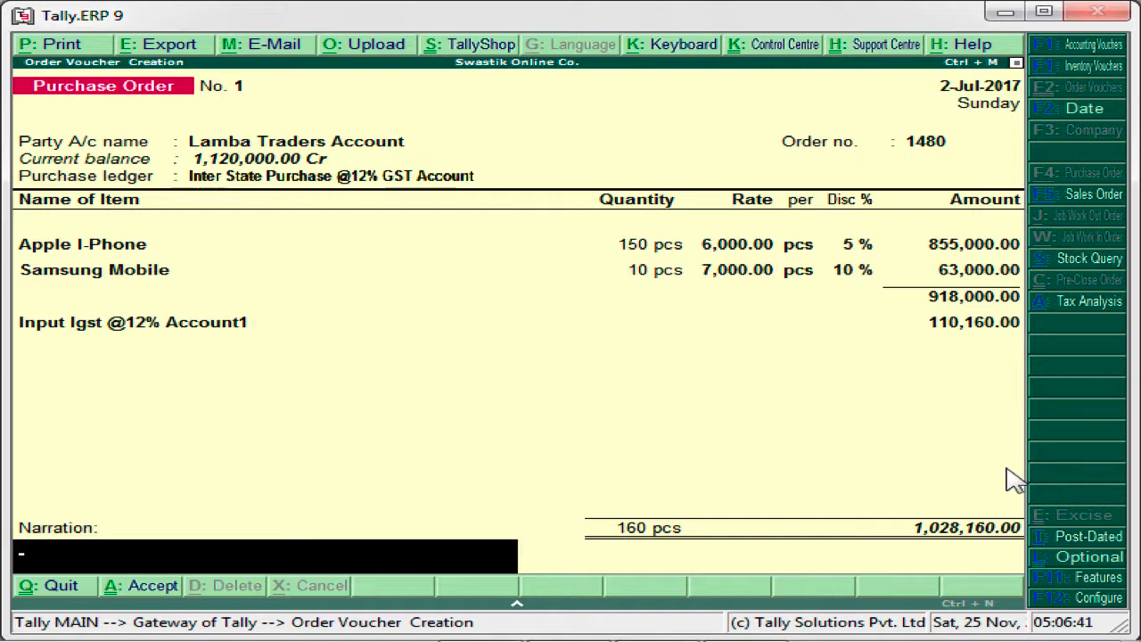
key("Return")
key("Return")
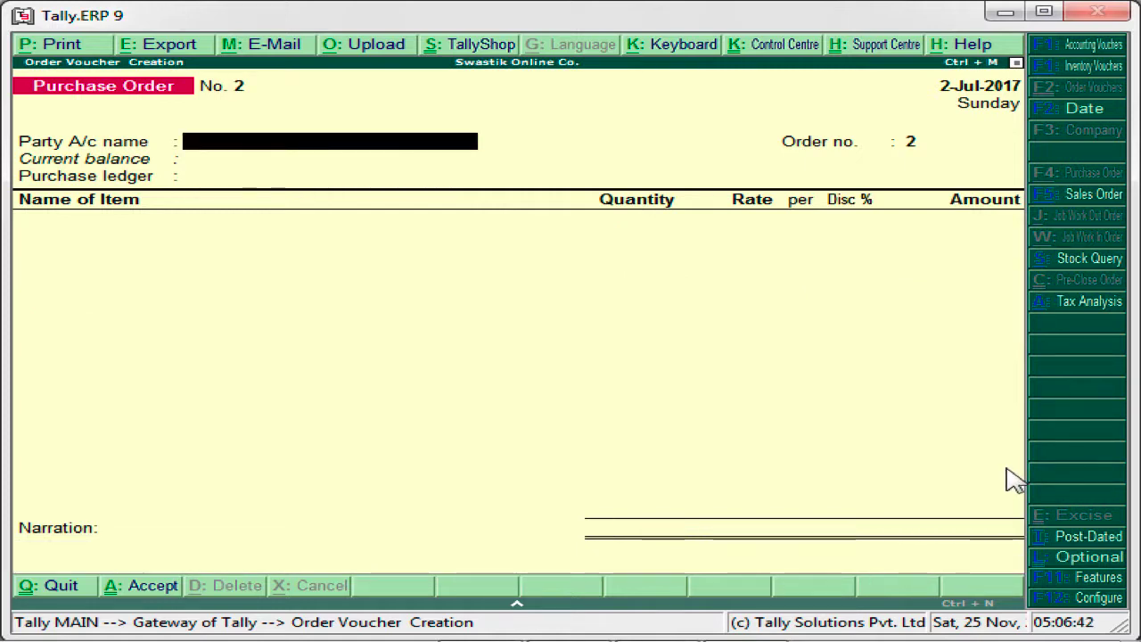
key("Escape")
key("Return")
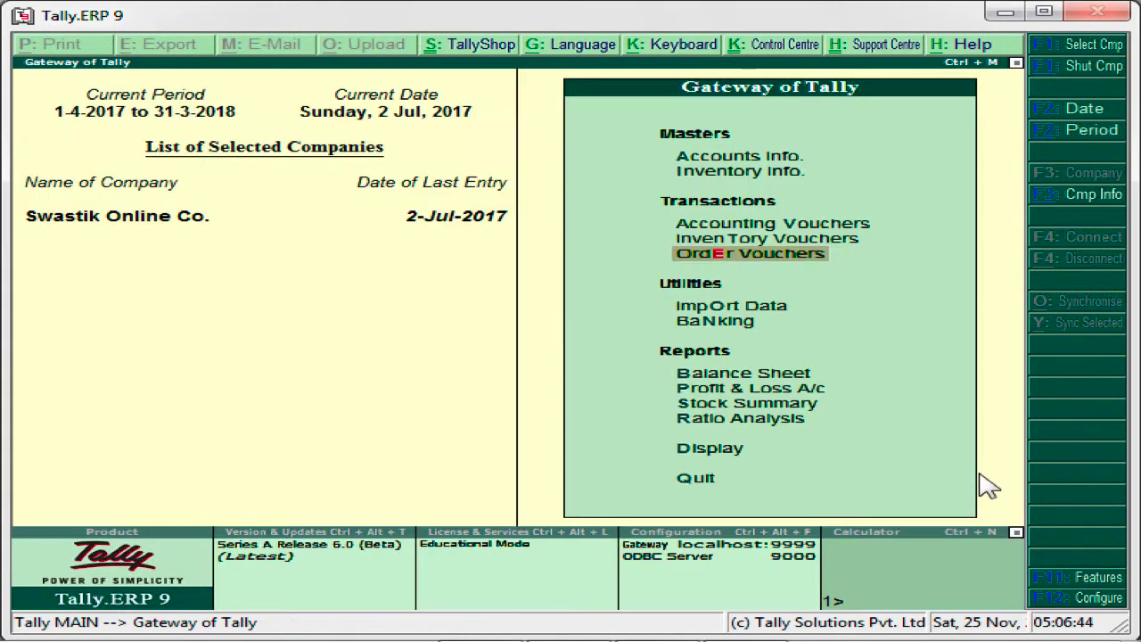
- Review the Lamba Traders Account ledger vouchers in the account books and return to the Gateway of Tally
key("Down")
key("Down")
key("Down")
key("Down")
key("Down")
key("Down")
key("Down")
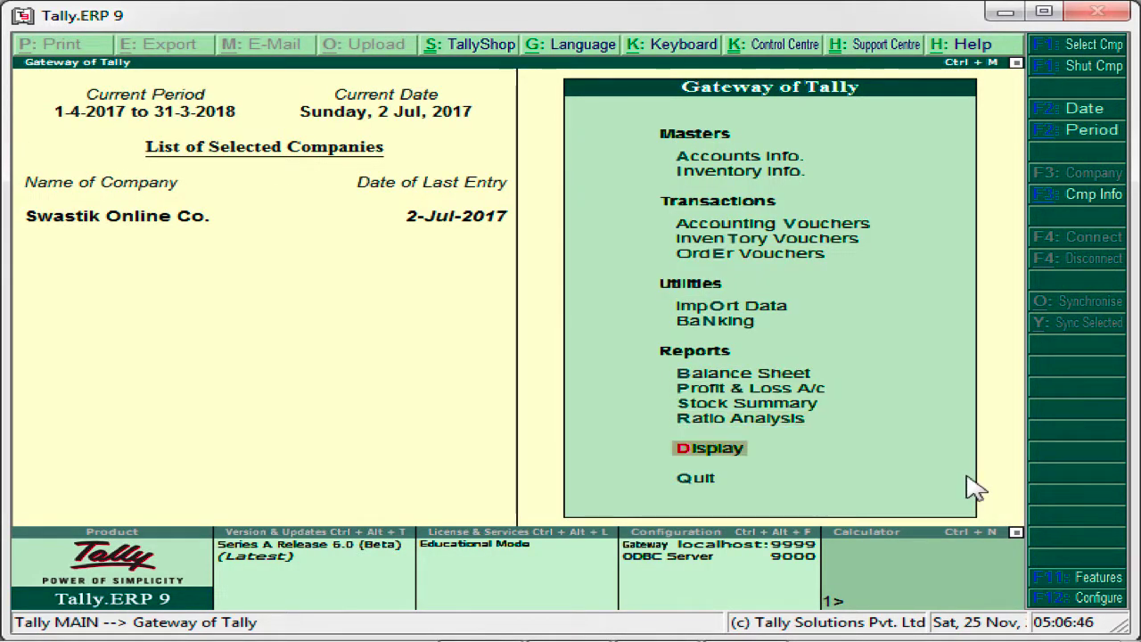
key("Return")
key("Down")
key("Down")
key("Return")
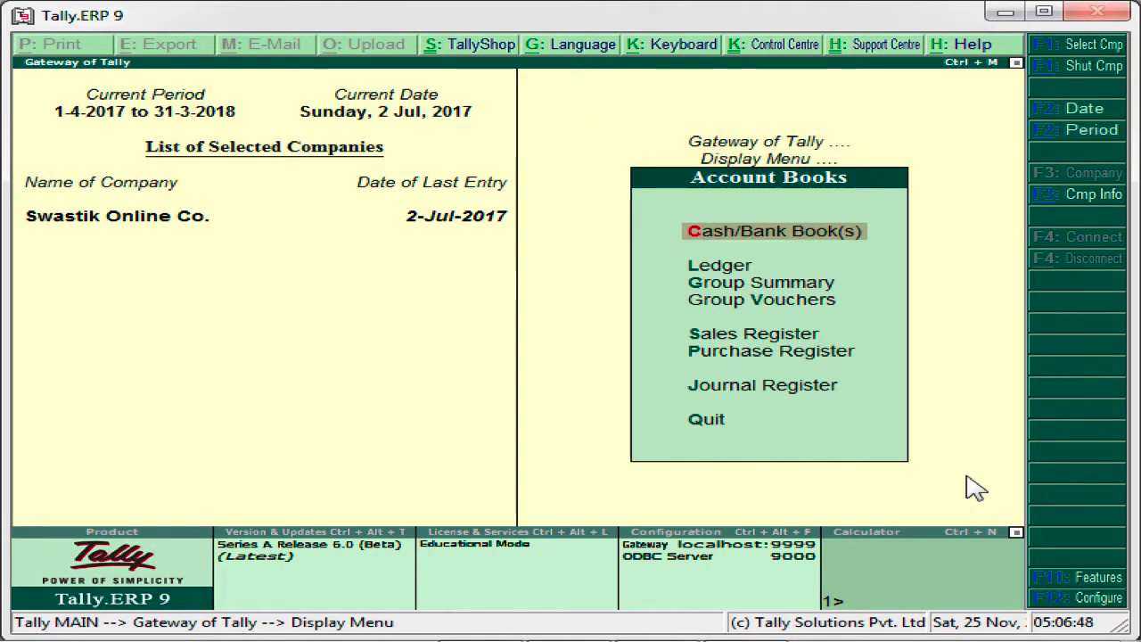
key("Down")
key("Return")
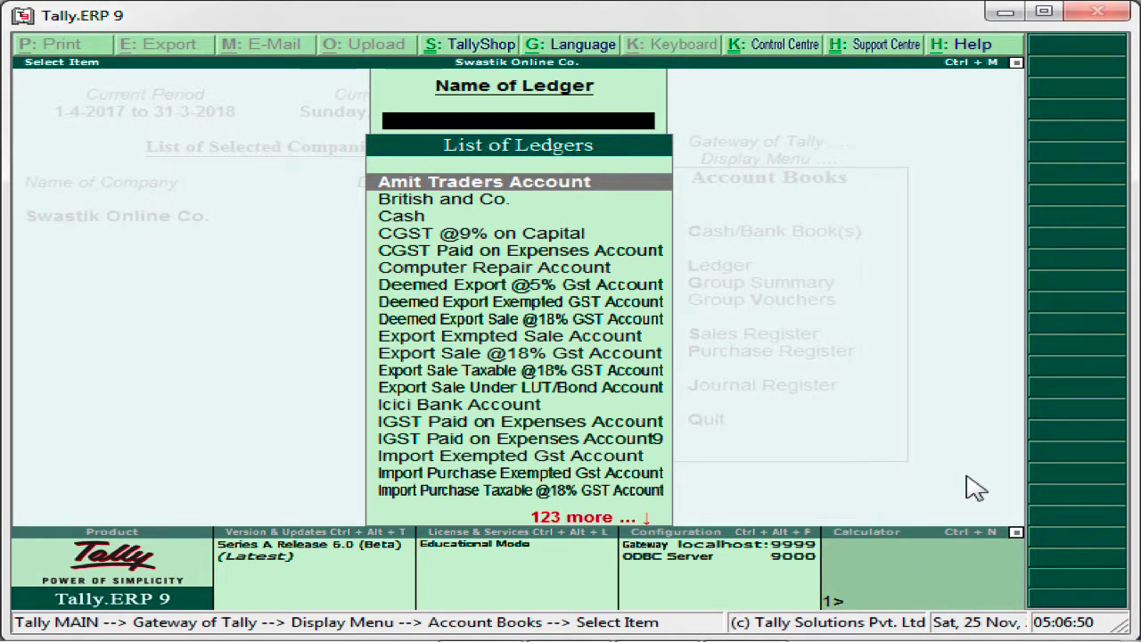
type("La")
key("Return")
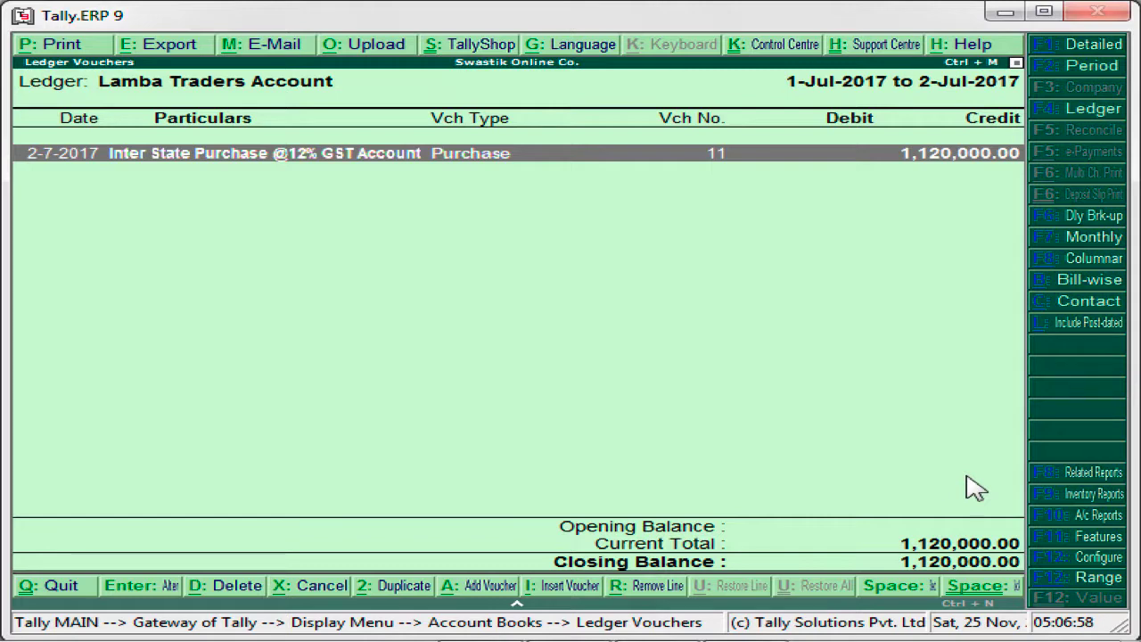
key("Escape")
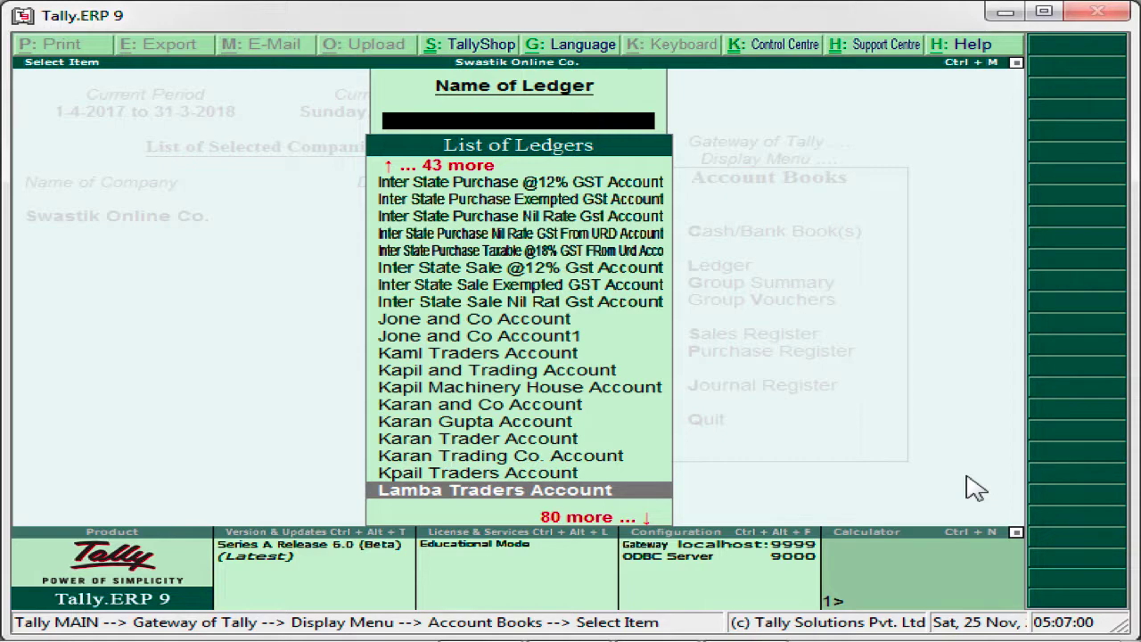
key("Escape")
key("Escape")
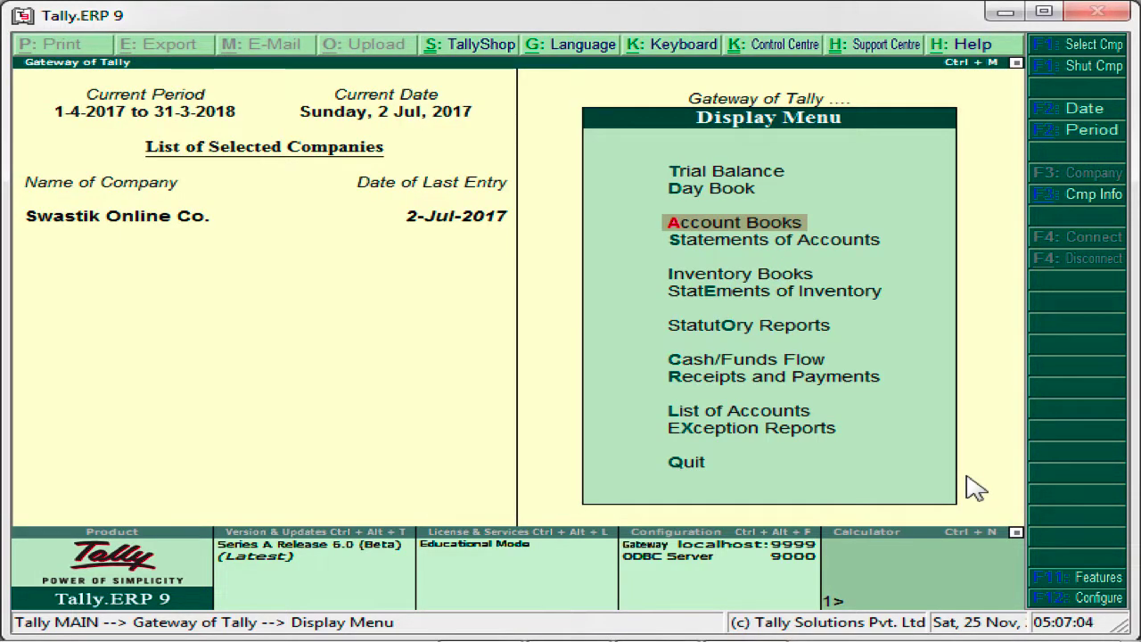
key("Escape")
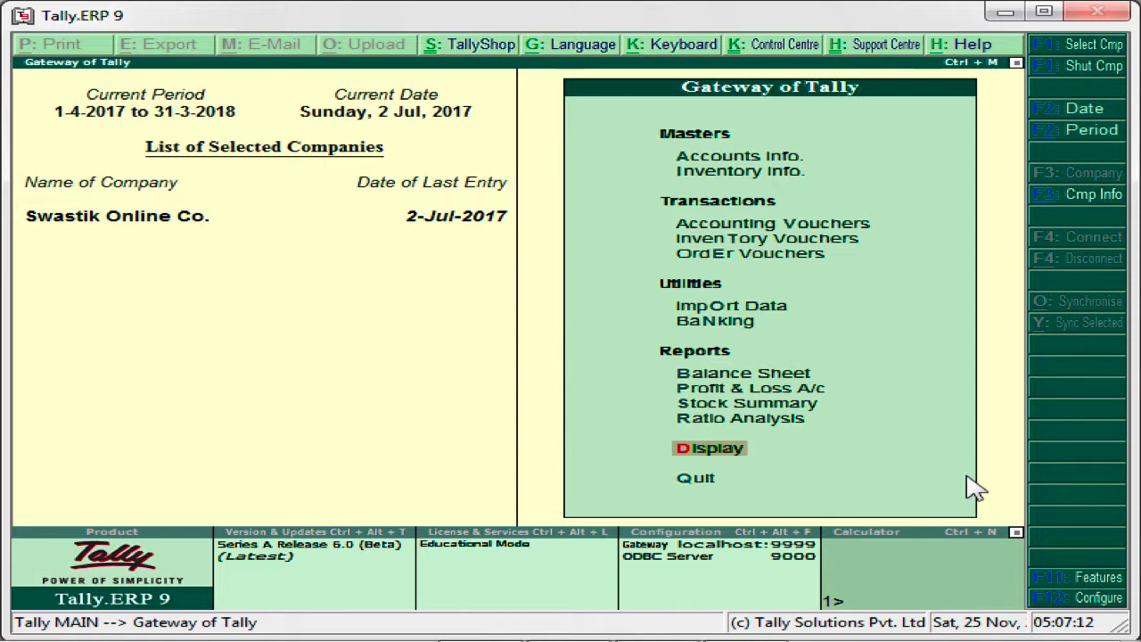
key("Up")
key("Up")
key("Up")
key("Up")
key("Up")
key("Up")
key("Up")
key("Up")
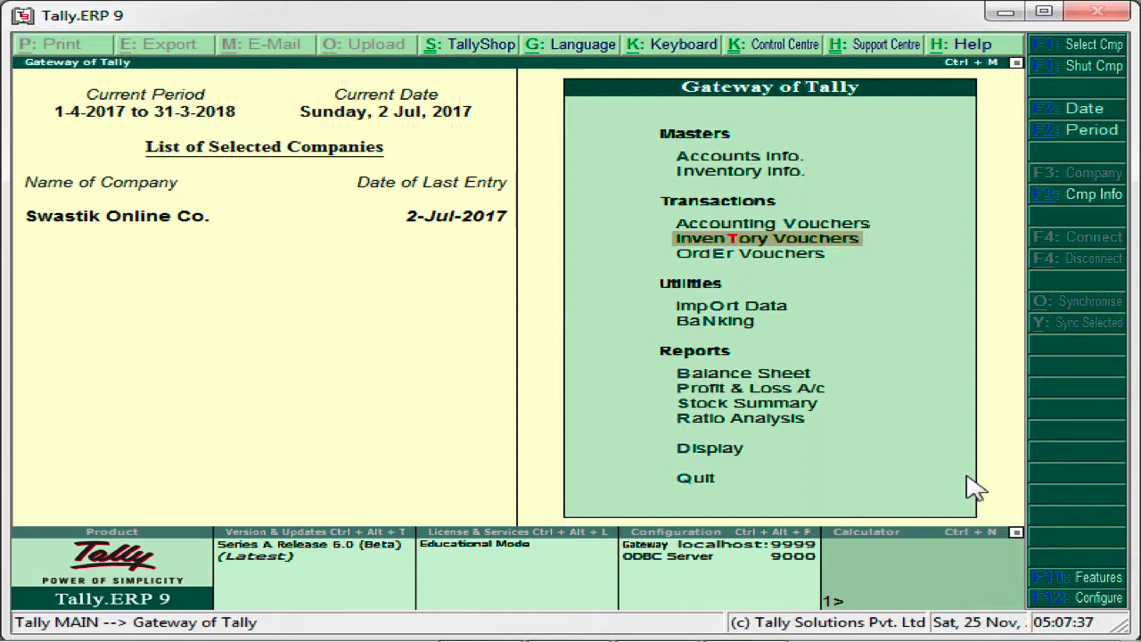
key("Up")
key("Return")
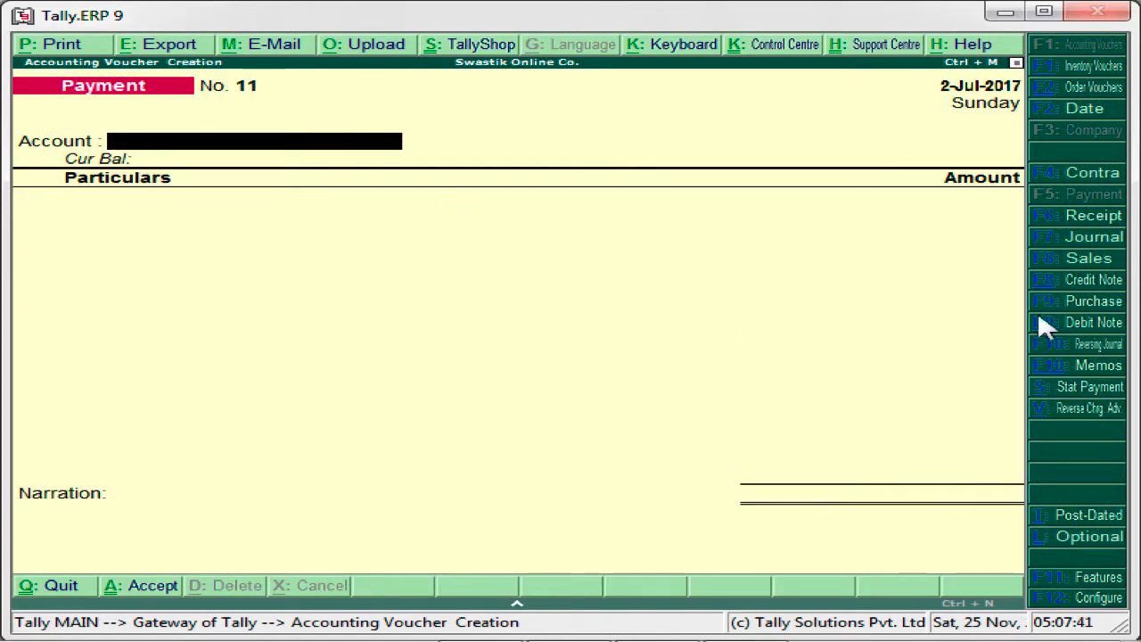
left_click(1072, 307)
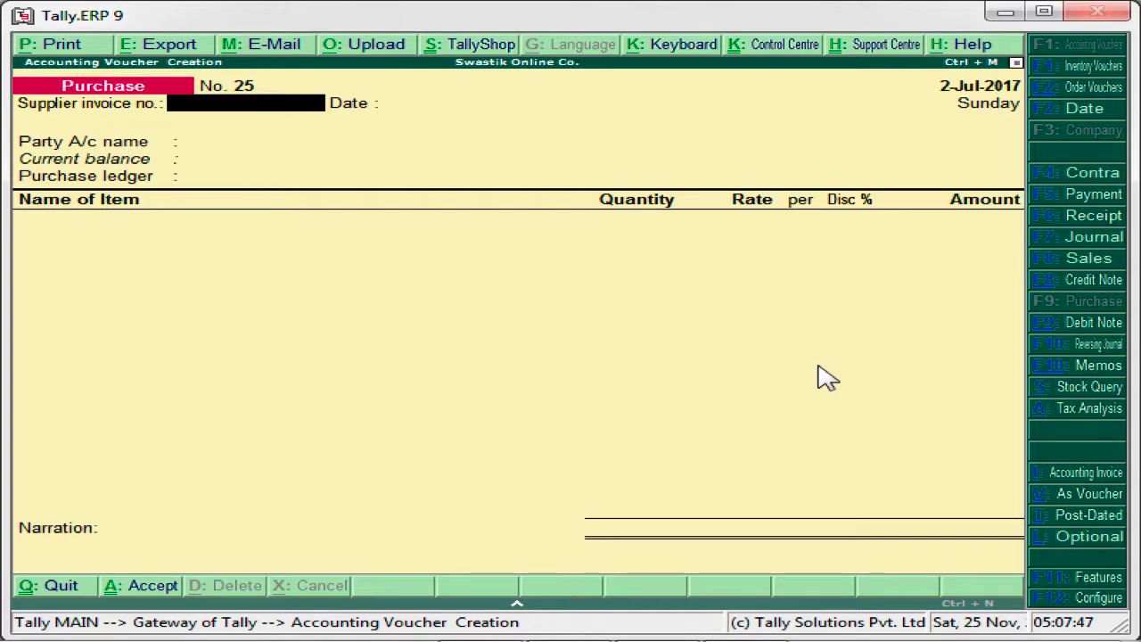
key("Escape")
key("y")
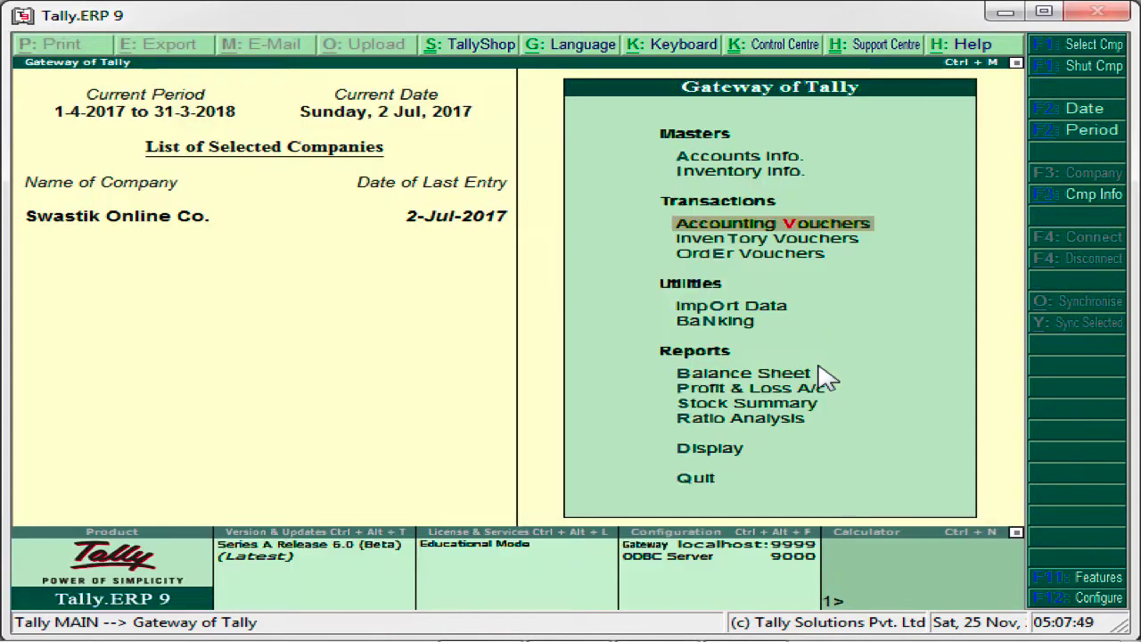
- Start a Receipt Note inventory voucher and set its reference number to 1750
key("Down")
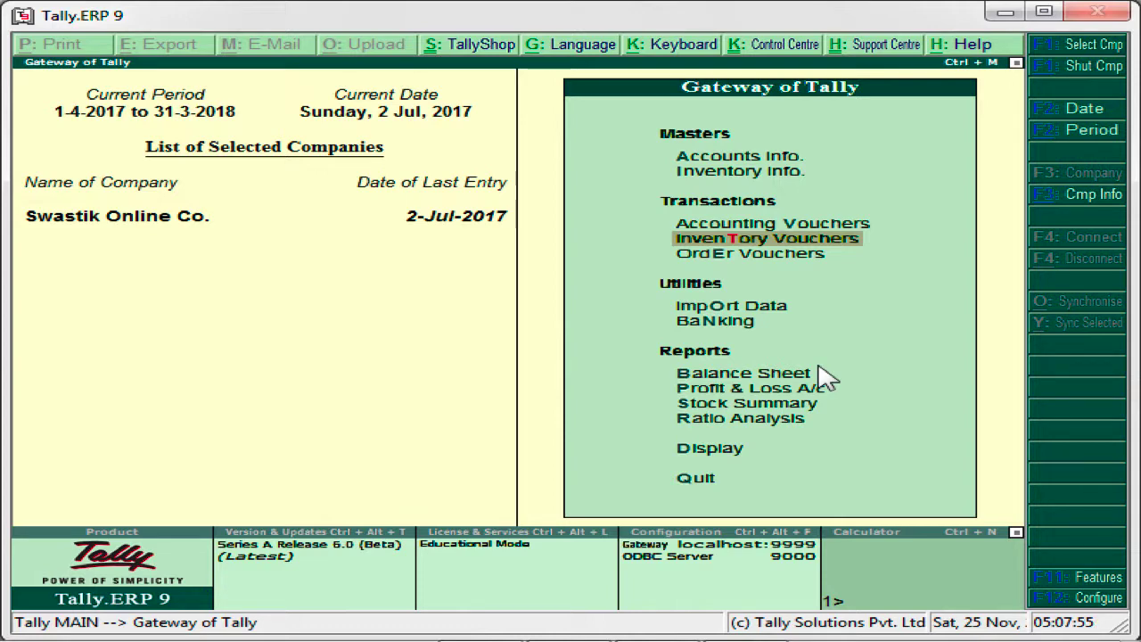
key("Return")
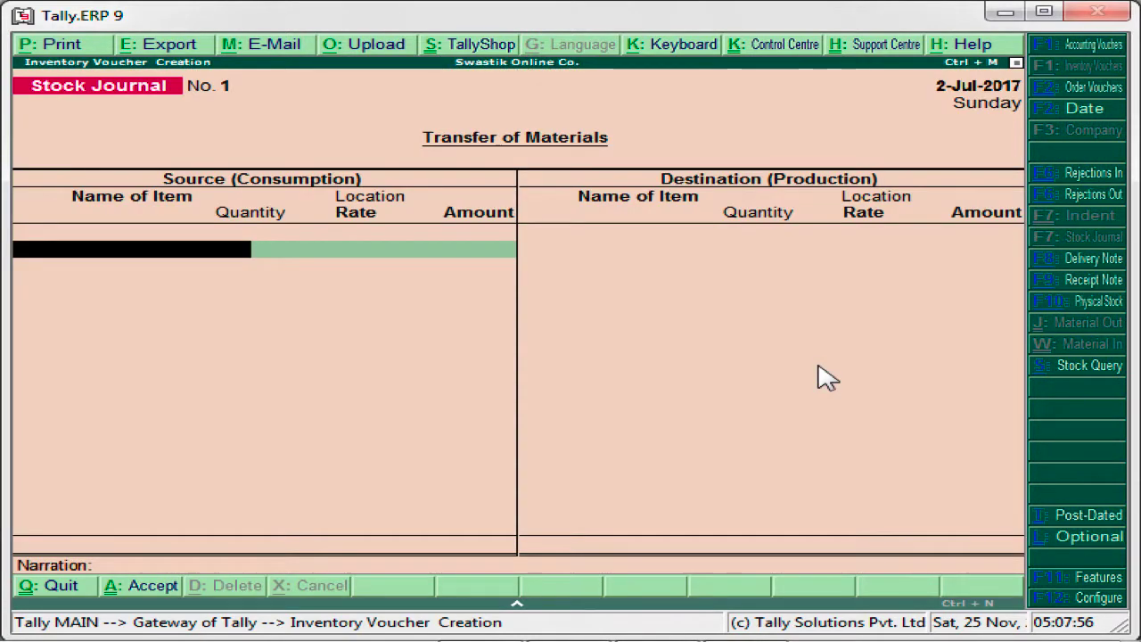
left_click(1079, 282)
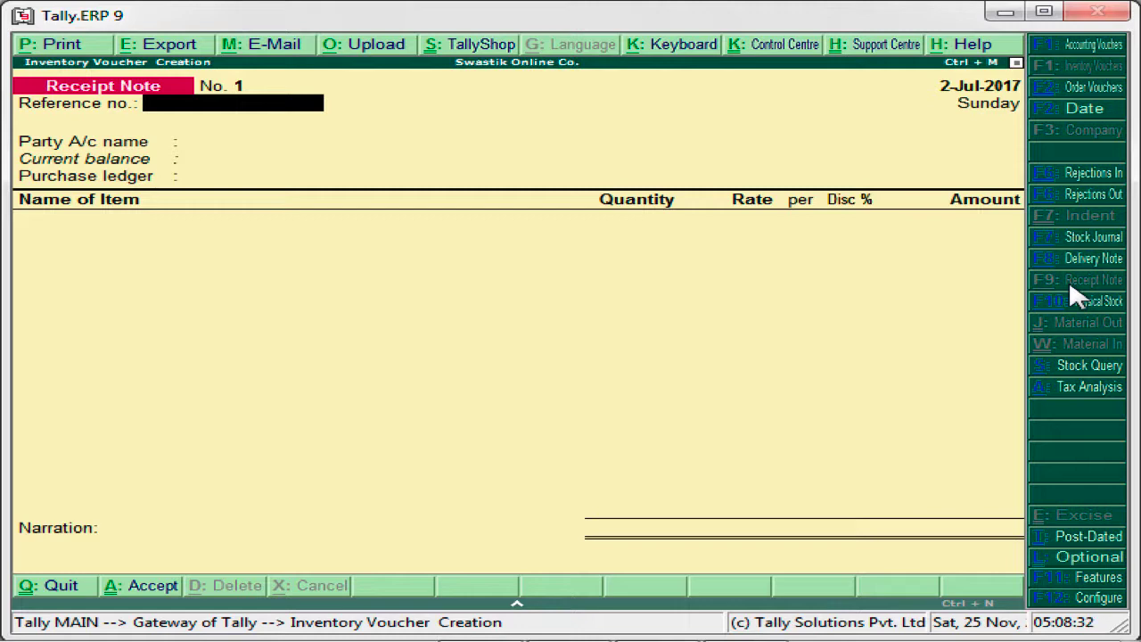
type("1750")
key("Return")
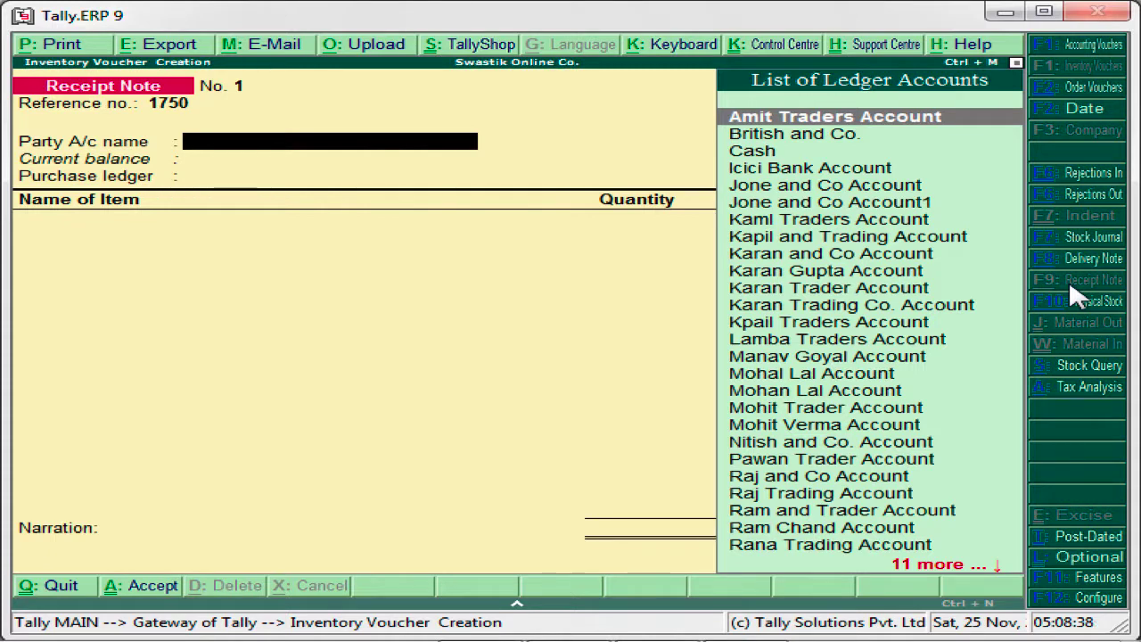
key("BackSpace")
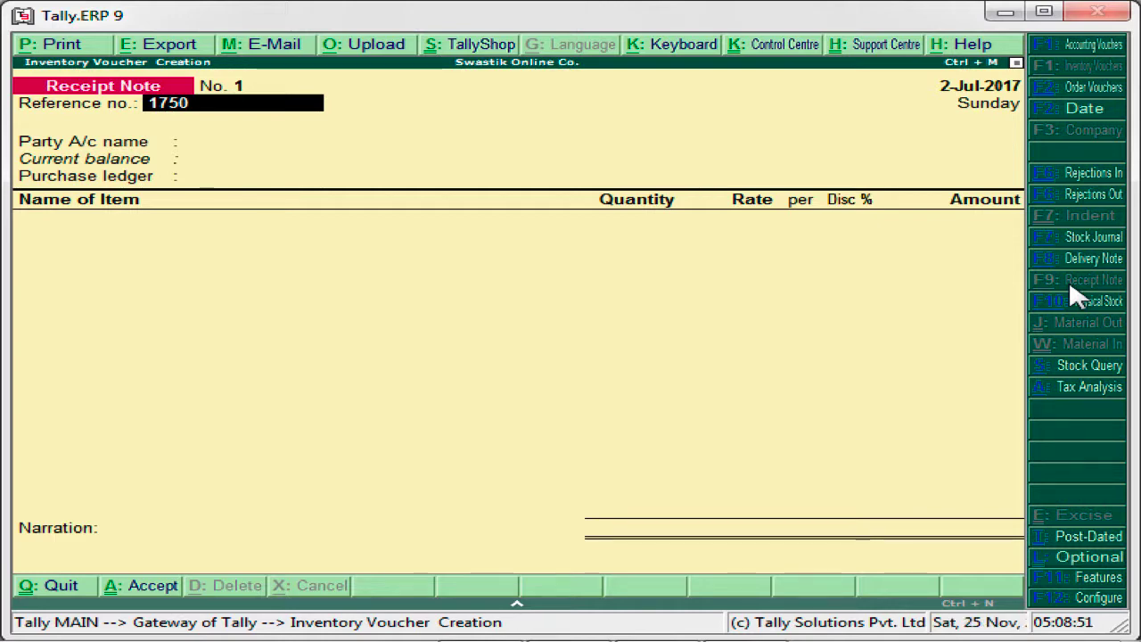
key("Return")
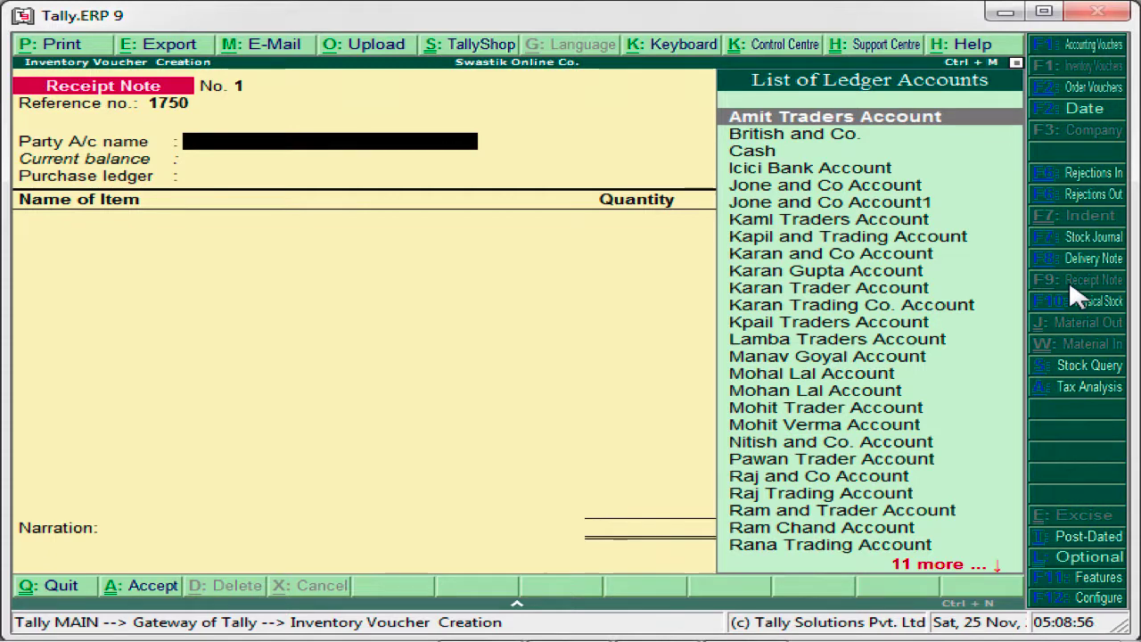
- Set Lamba Traders Account as the party of the receipt note
key("Return")
key("ctrl+a")
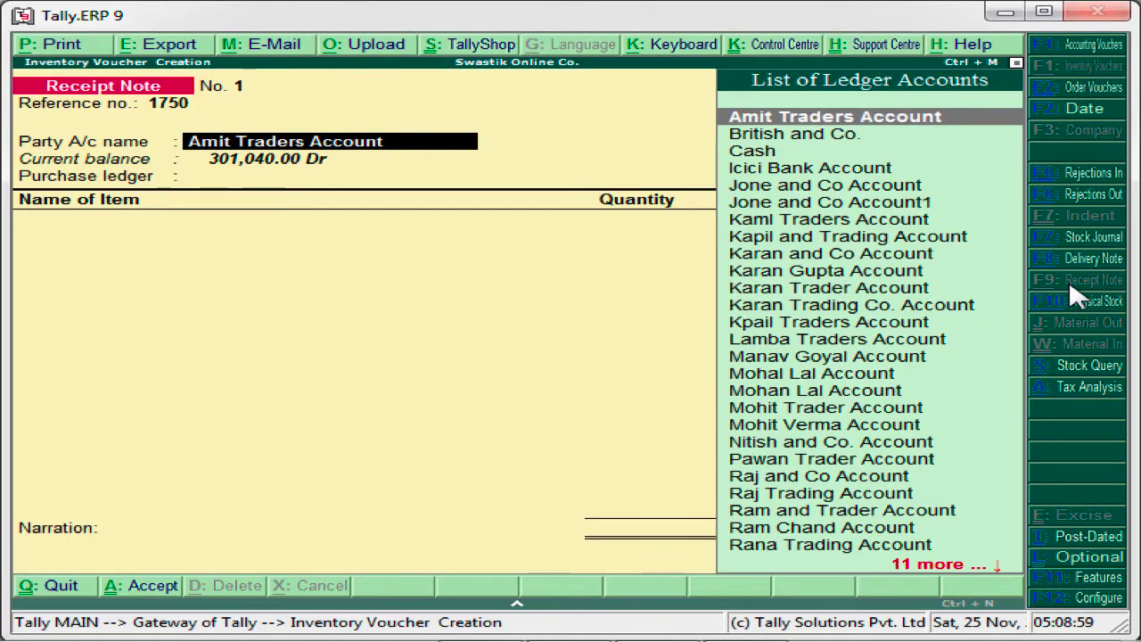
key("Down")
key("Down")
key("Down")
key("Down")
key("Down")
key("Down")
key("Down")
key("Down")
key("Down")
key("Down")
key("Down")
key("Down")
key("Down")
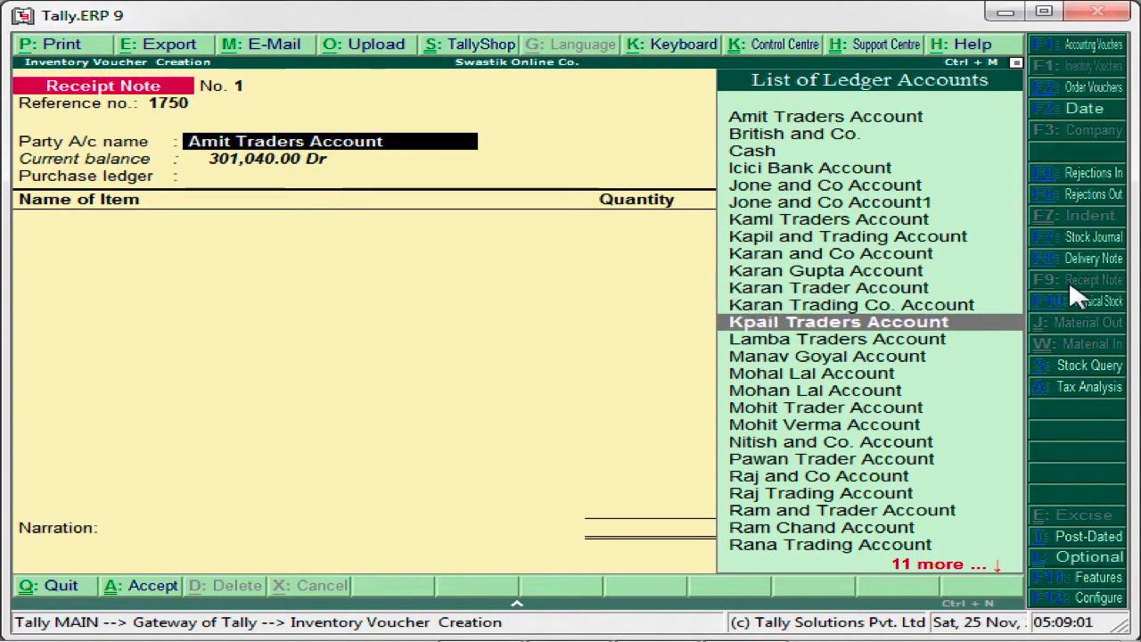
key("Return")
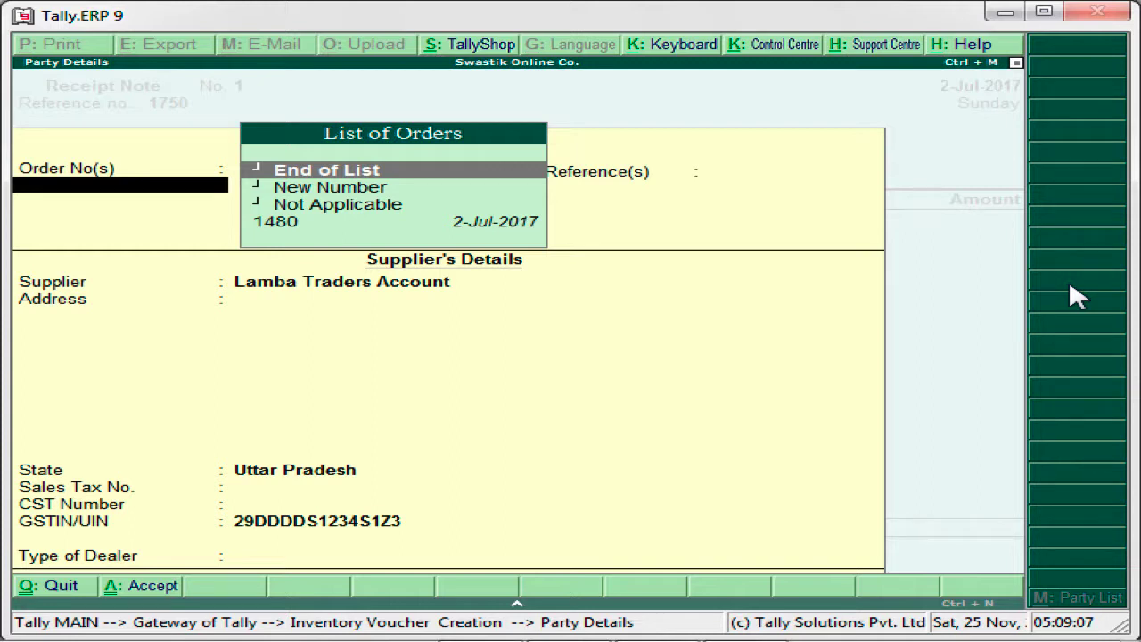
- Link the receipt note to the supplier's purchase order dated 2-Jul-2017, ending the order list and leaving the other references blank
key("Down")
key("Down")
key("Down")
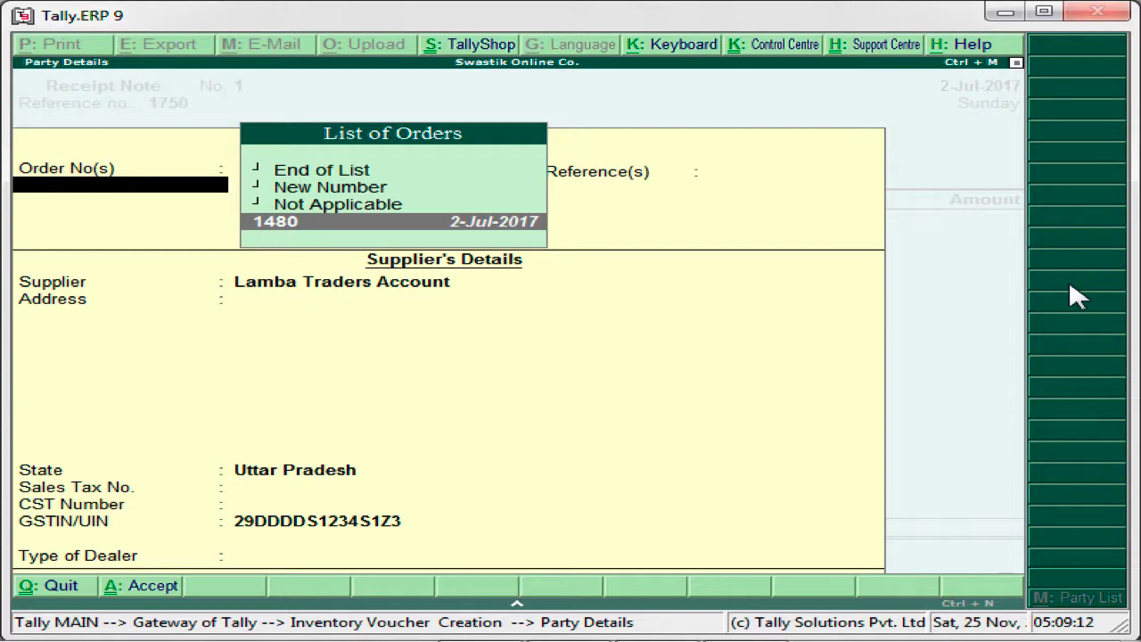
key("Return")
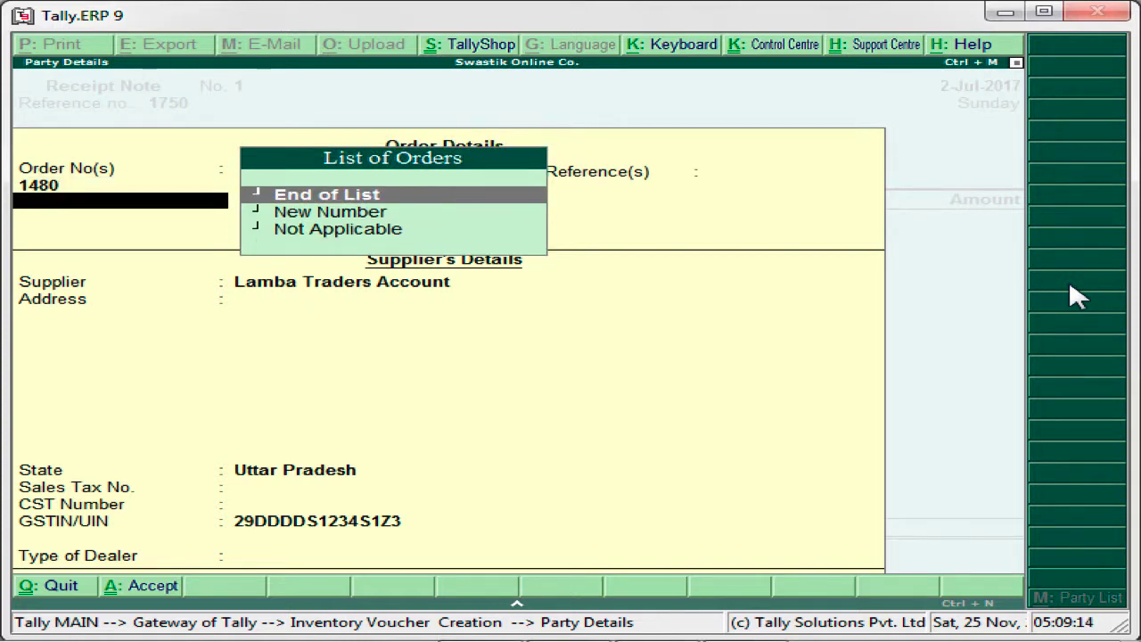
key("Return")
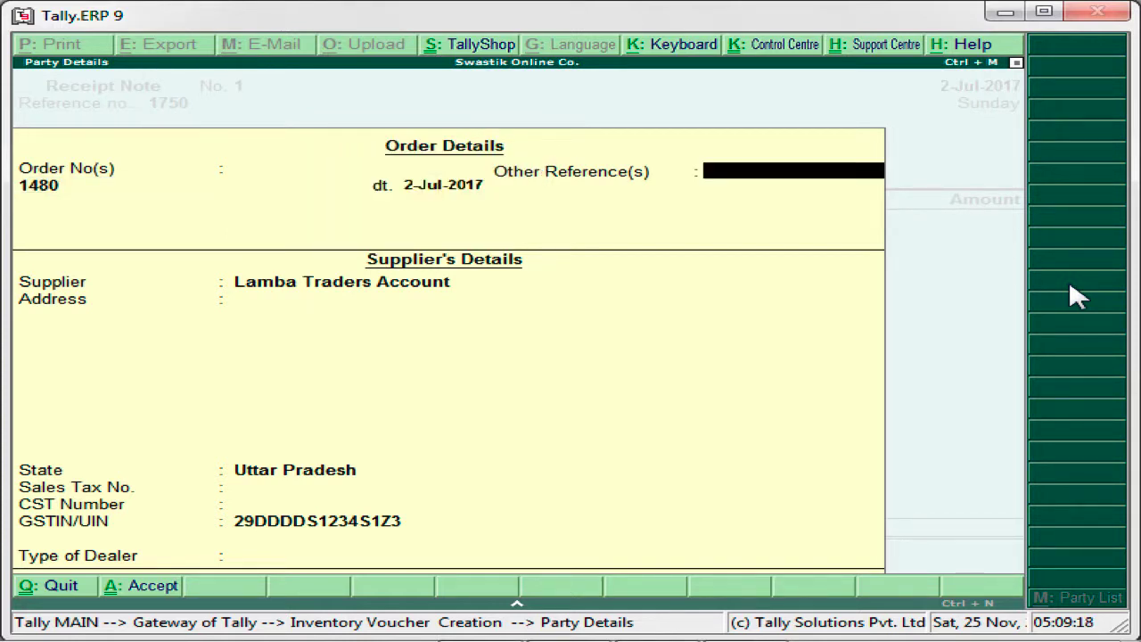
key("Return")
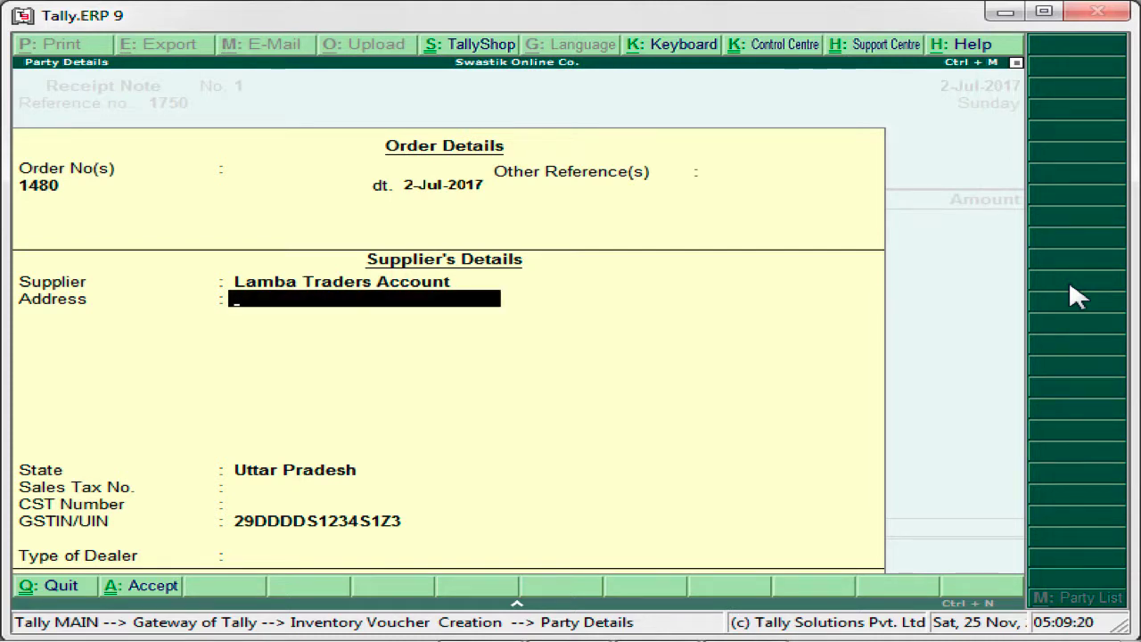
key("Return")
key("Return")
key("Return")
key("Return")
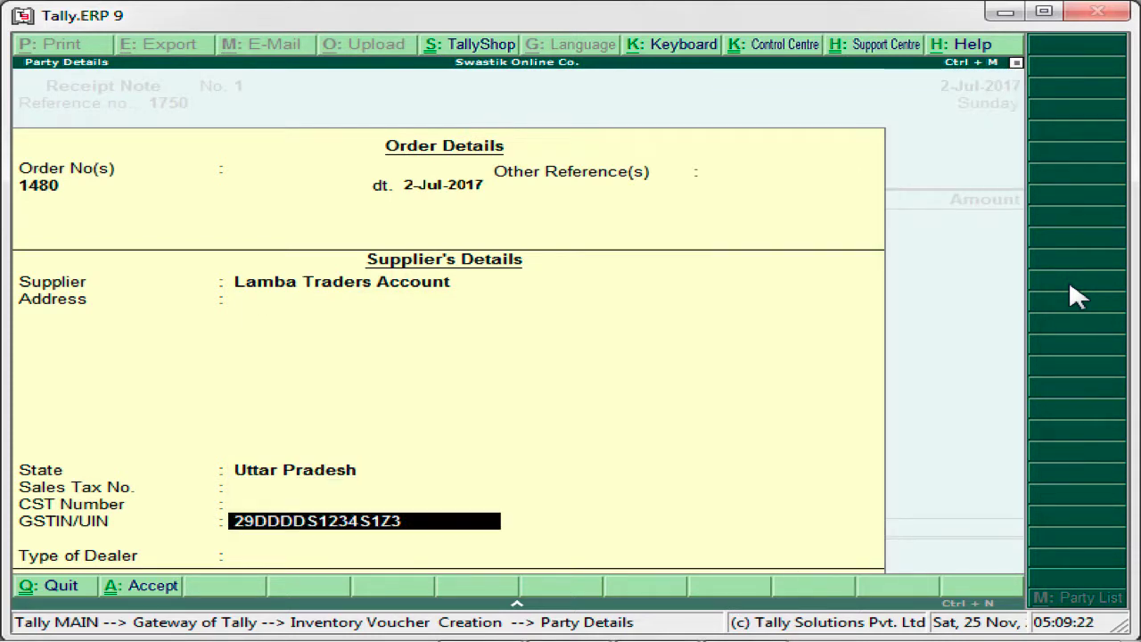
key("Return")
key("Down")
key("Down")
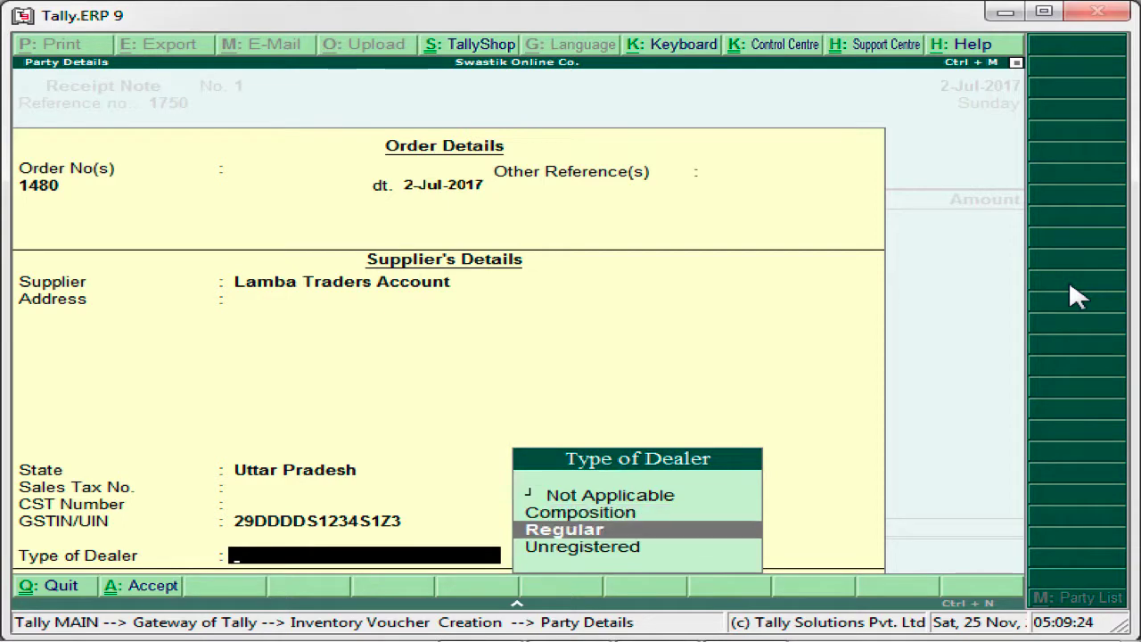
key("Return")
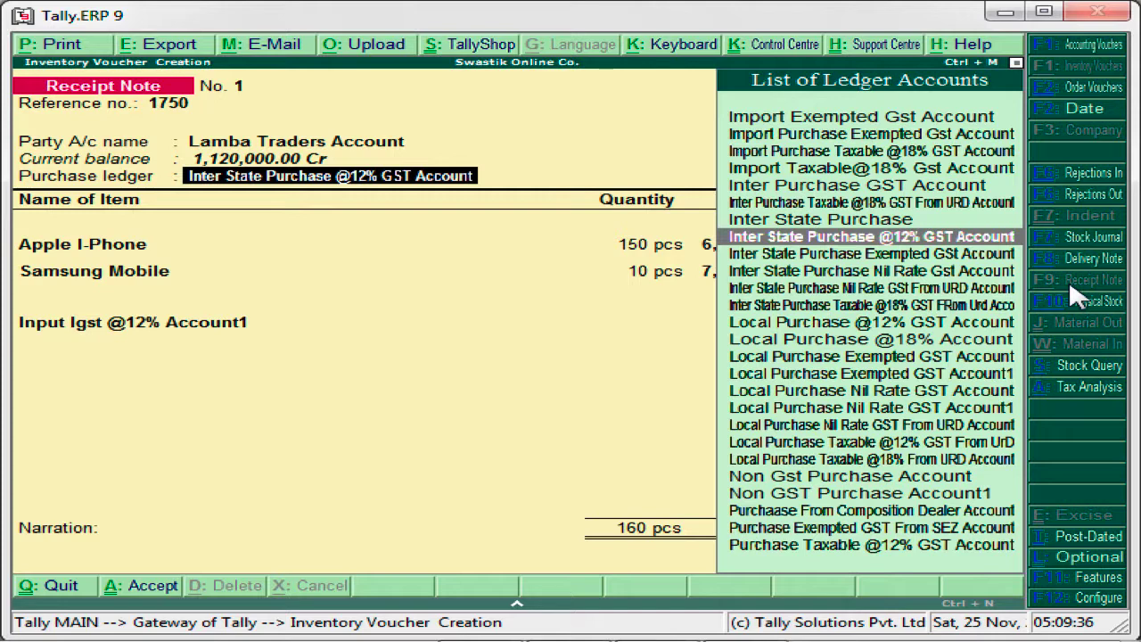
key("Return")
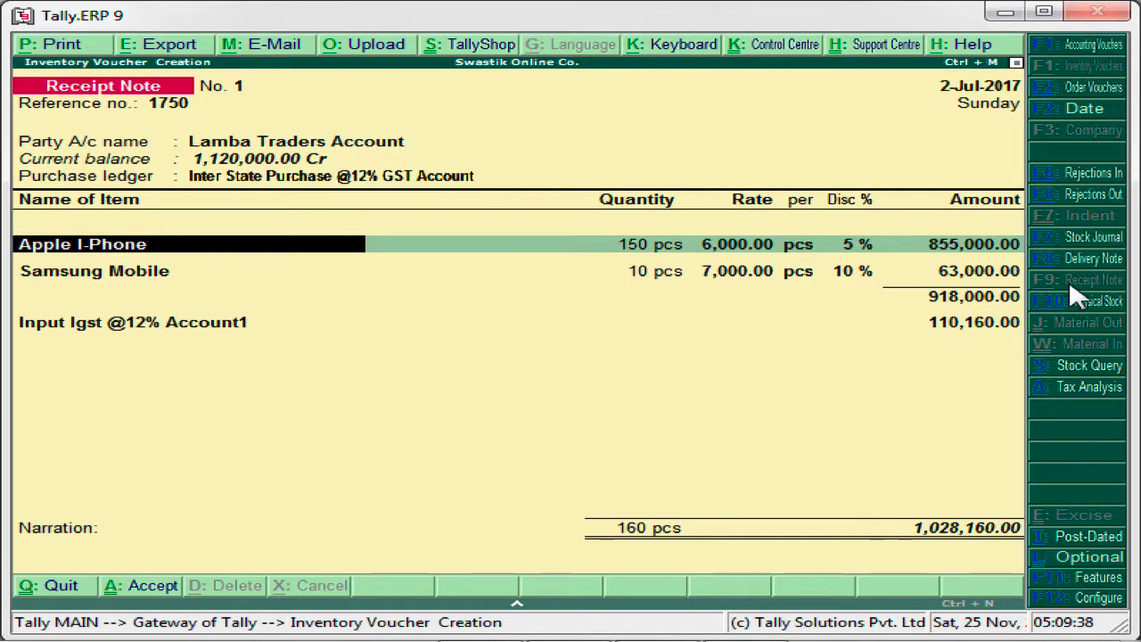
- Allocate Apple I-Phone to tracking number 1750 and the 2-Jul-2017 order, accepting 150 pcs at 6,000.00 with 5% discount
key("Return")
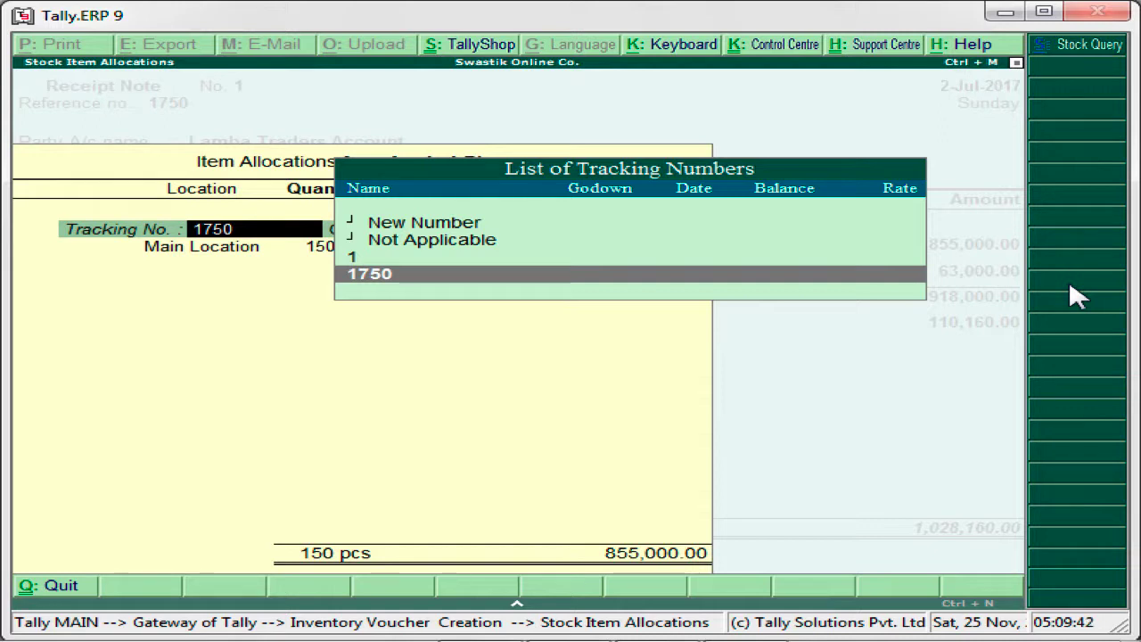
key("Return")
key("Return")
key("Return")
key("Return")
key("Return")
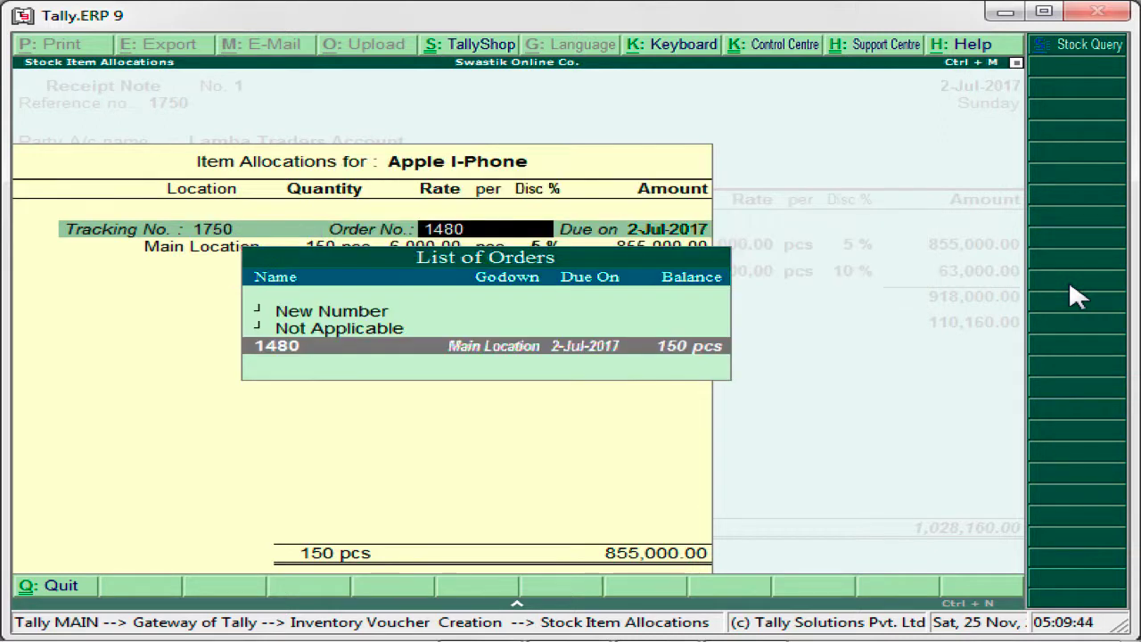
key("Return")
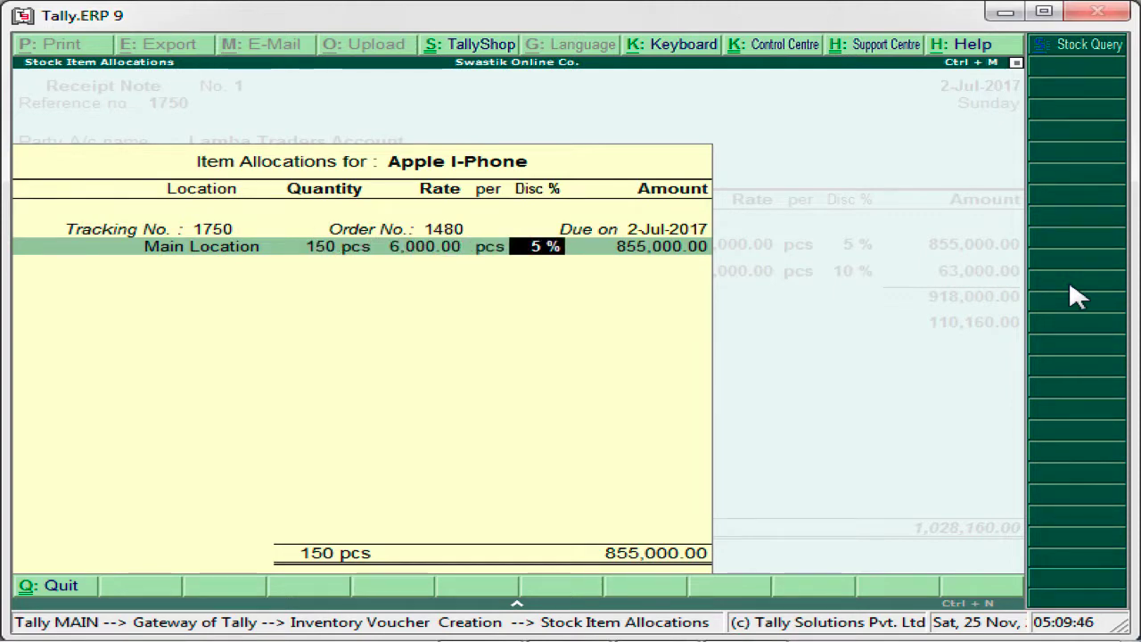
key("Return")
key("Return")
key("Return")
- Allocate Samsung Mobile to tracking number 1750 and the 2-Jul-2017 order, accepting 10 pcs at 7,000.00 with 10% discount
key("Return")
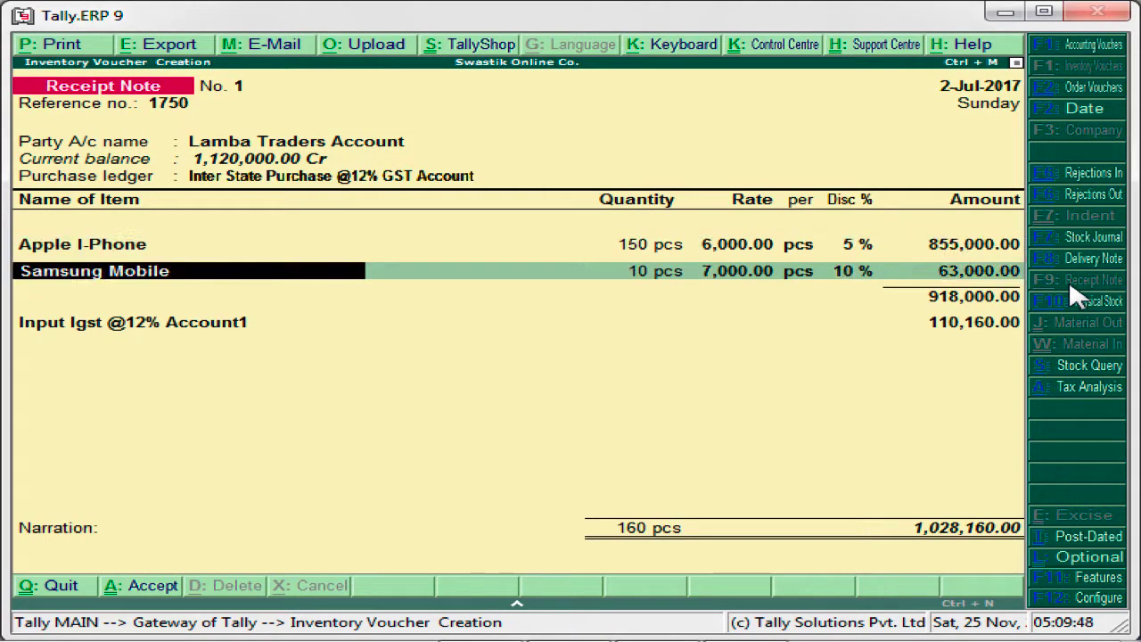
key("Return")
key("Return")
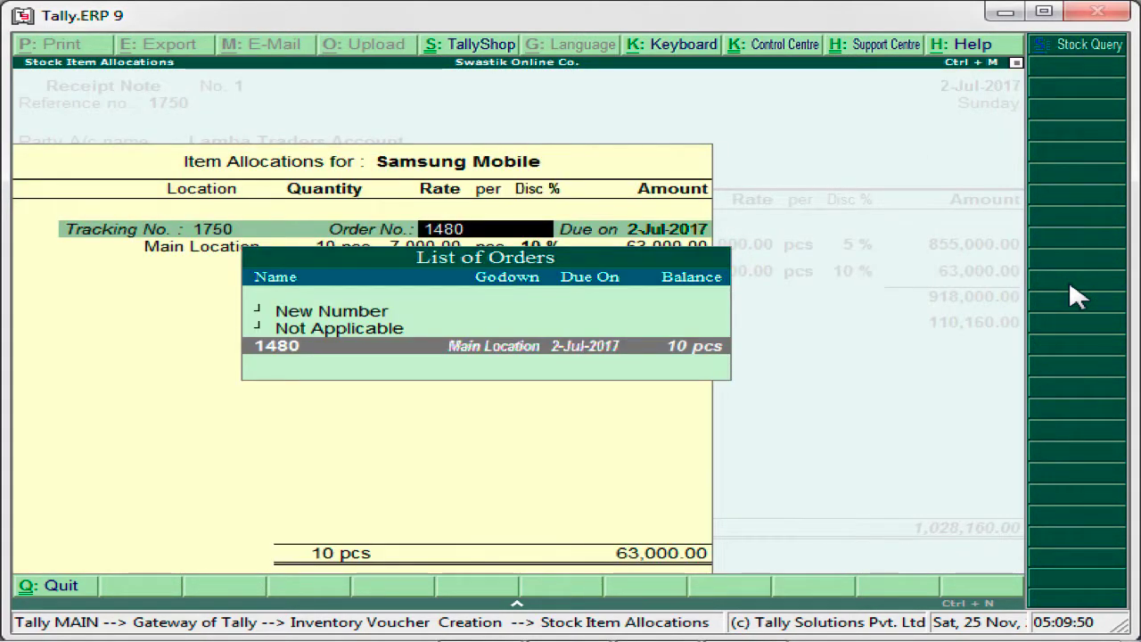
key("Return")
key("Return")
key("Return")
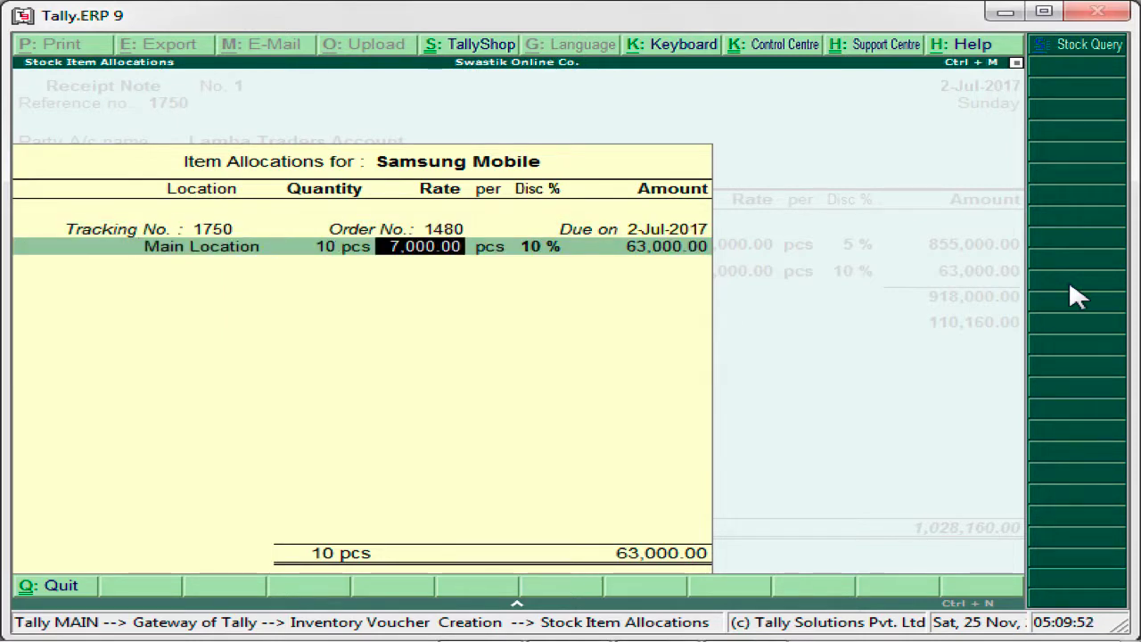
key("Return")
key("Return")
key("Return")
key("Return")
key("Return")
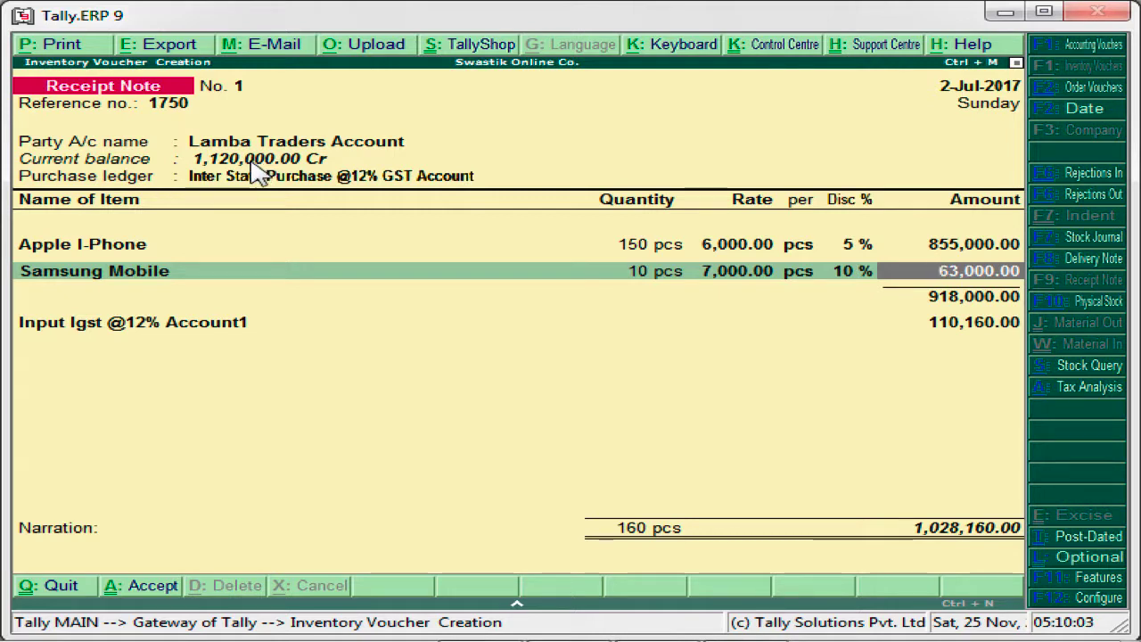
key("Return")
key("Return")
key("Return")
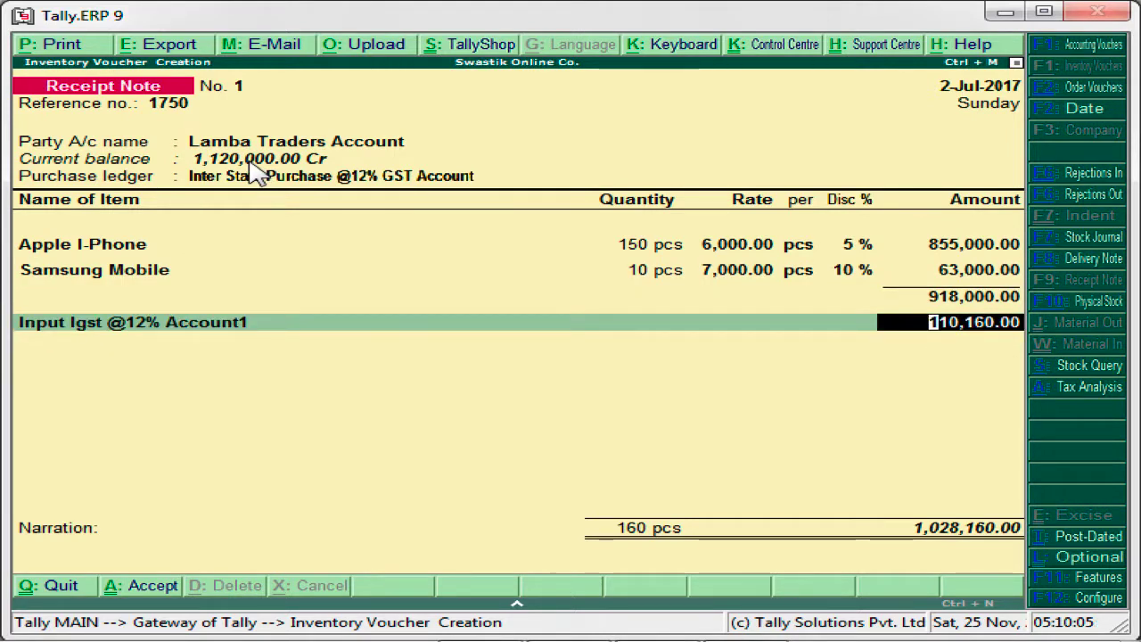
key("Return")
key("Return")
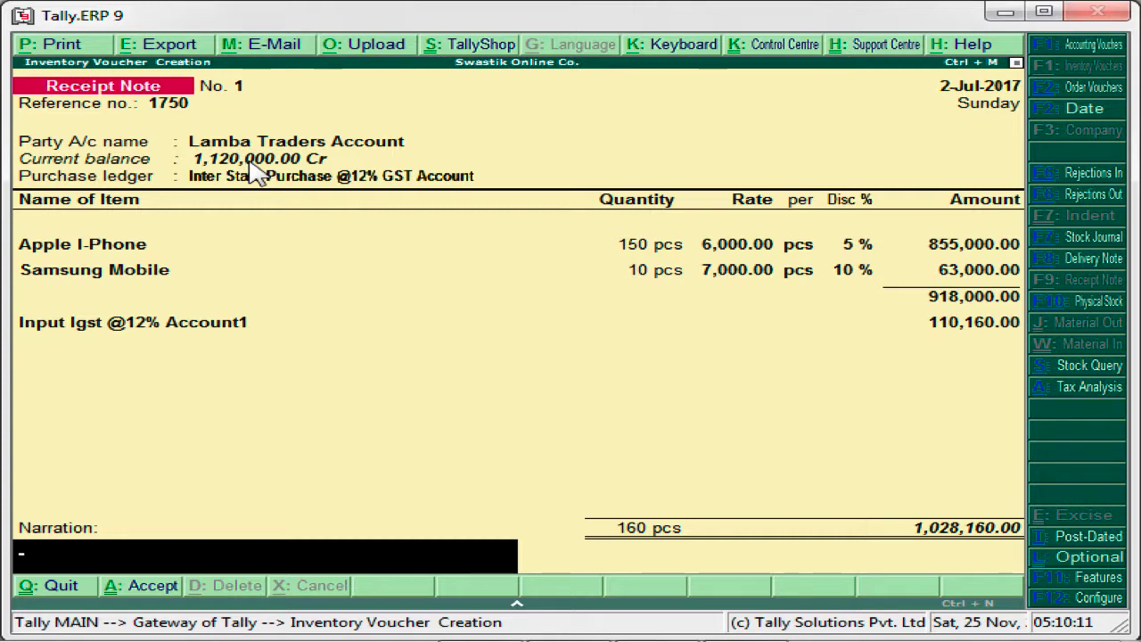
key("Return")
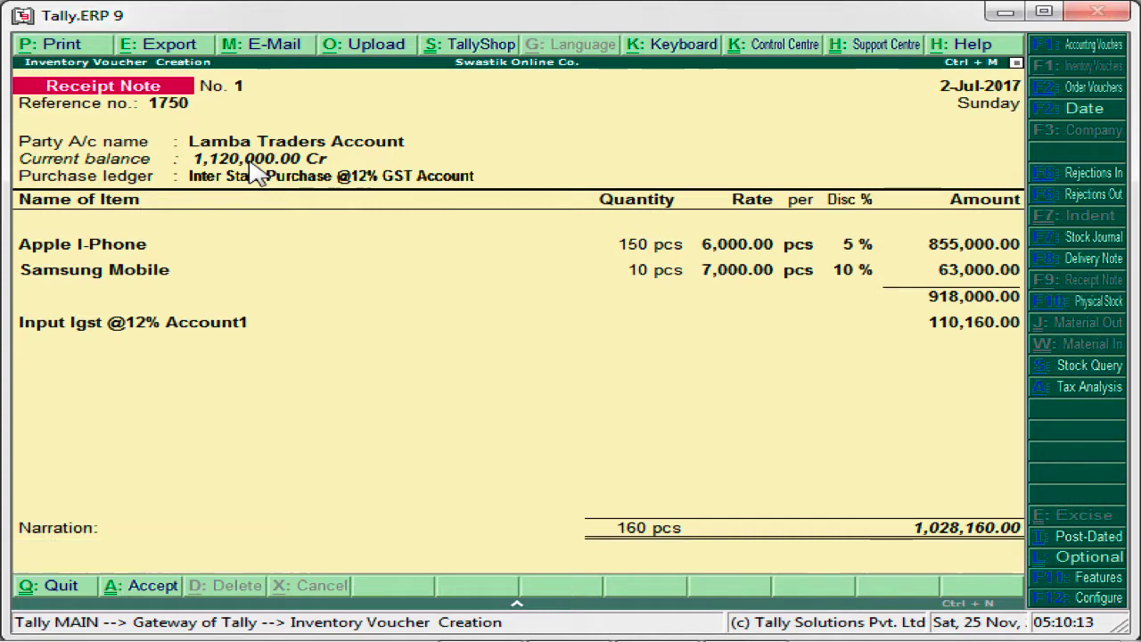
key("Return")
key("Escape")
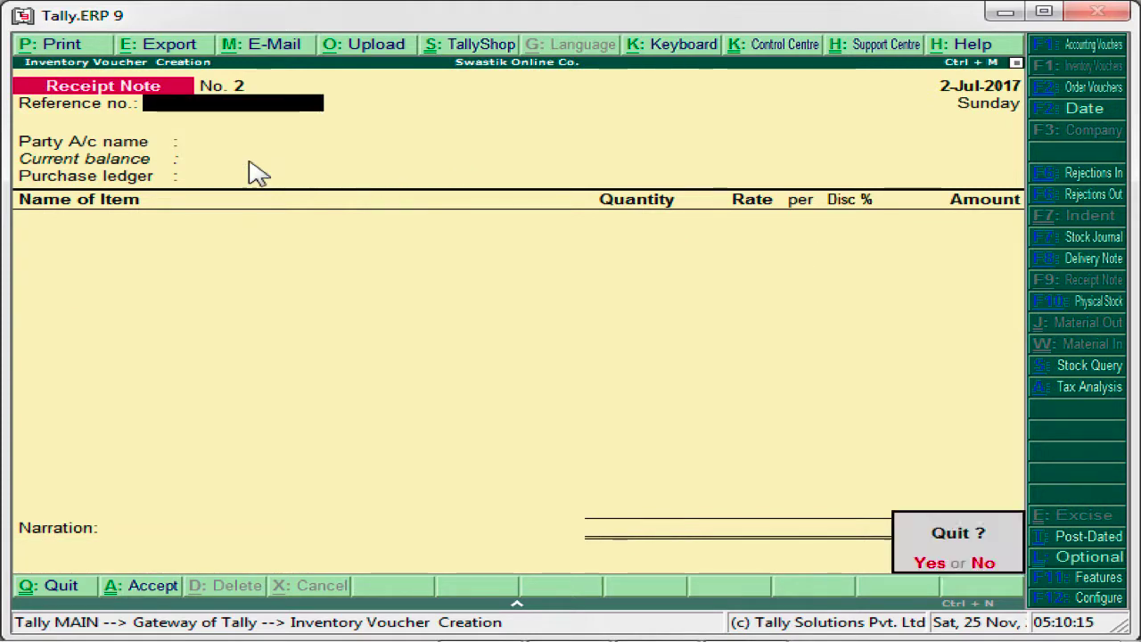
key("Return")
- Examine the closing stock of the Samsung group in the Stock Summary
key("Down")
key("Down")
key("Down")
key("Down")
key("Down")
key("Down")
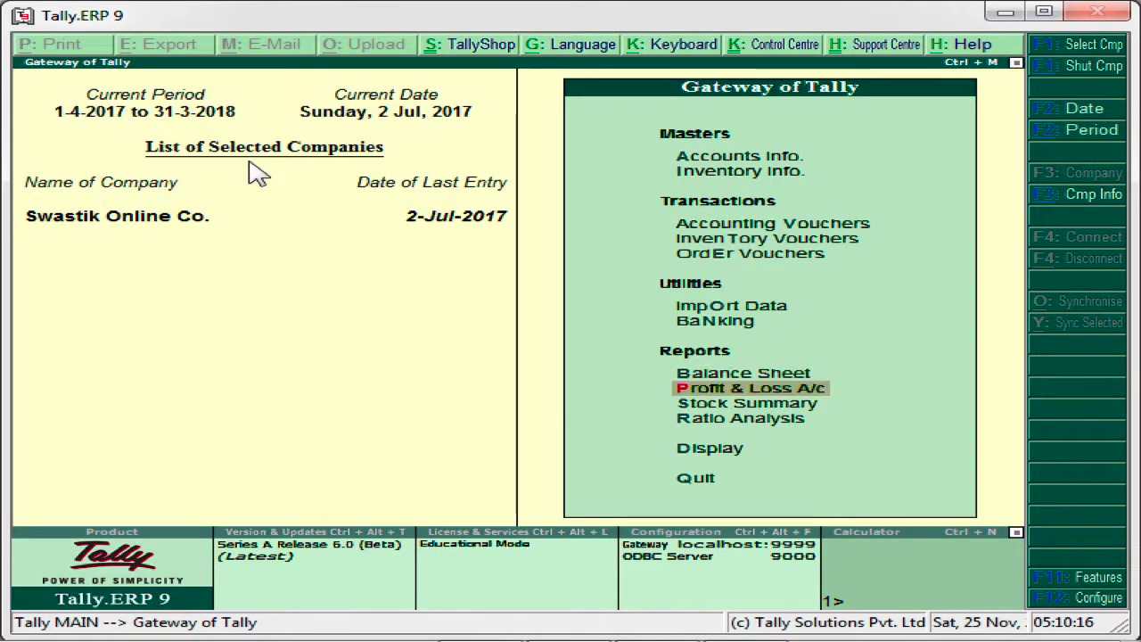
key("Return")
key("Down")
key("Down")
key("Down")
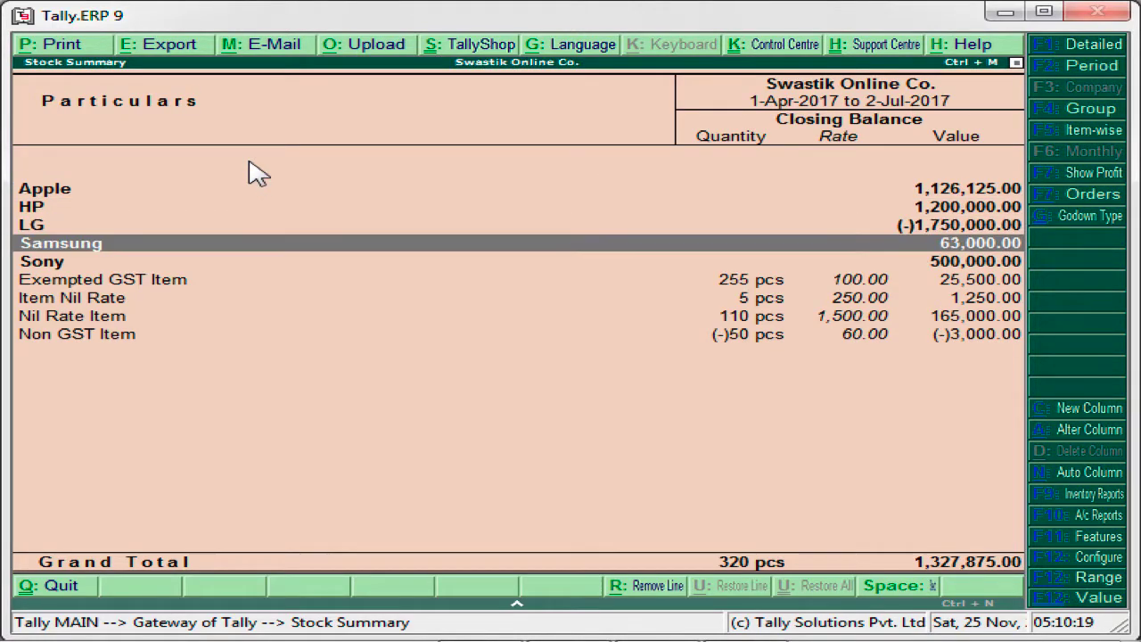
key("Return")
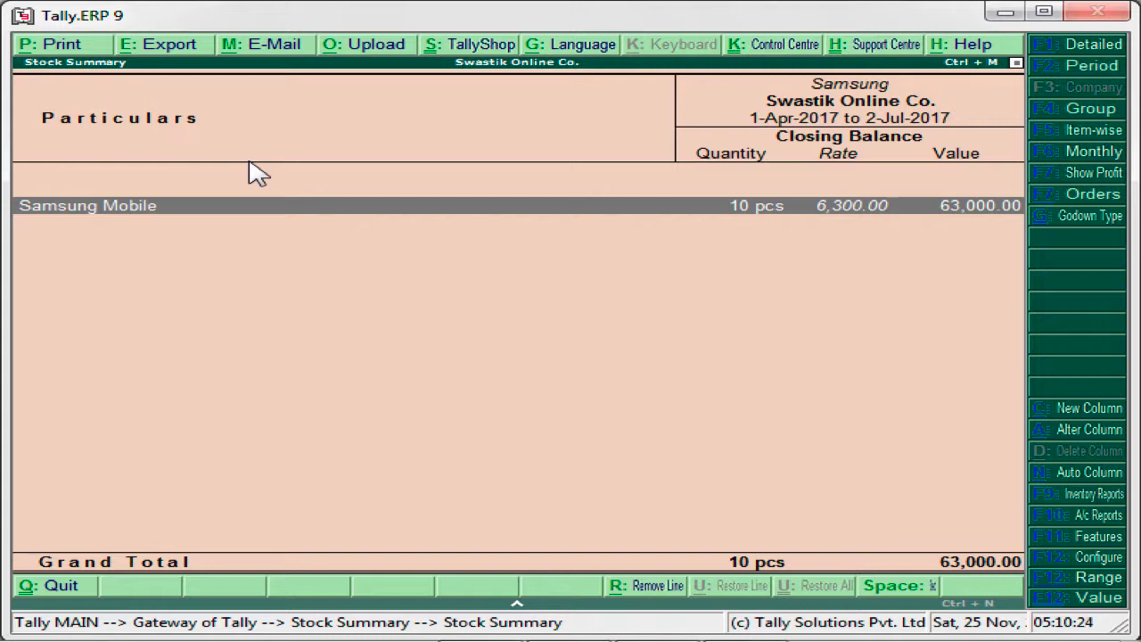
key("Escape")
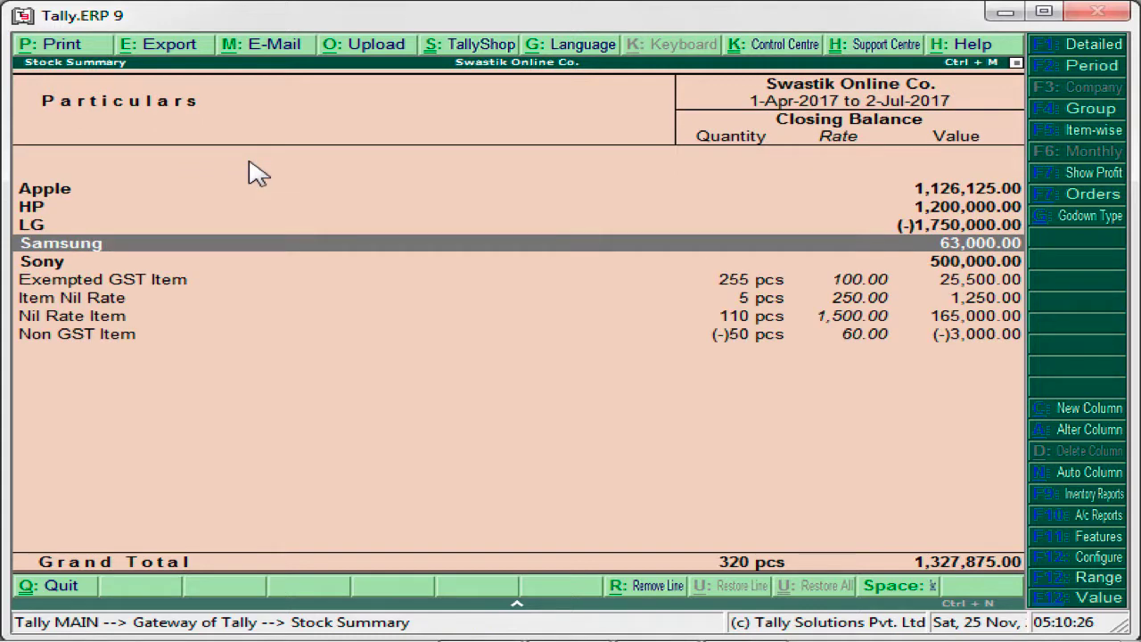
- Examine the closing stock of the Apple group and return to the Gateway of Tally
key("Up")
key("Up")
key("Up")
key("Return")
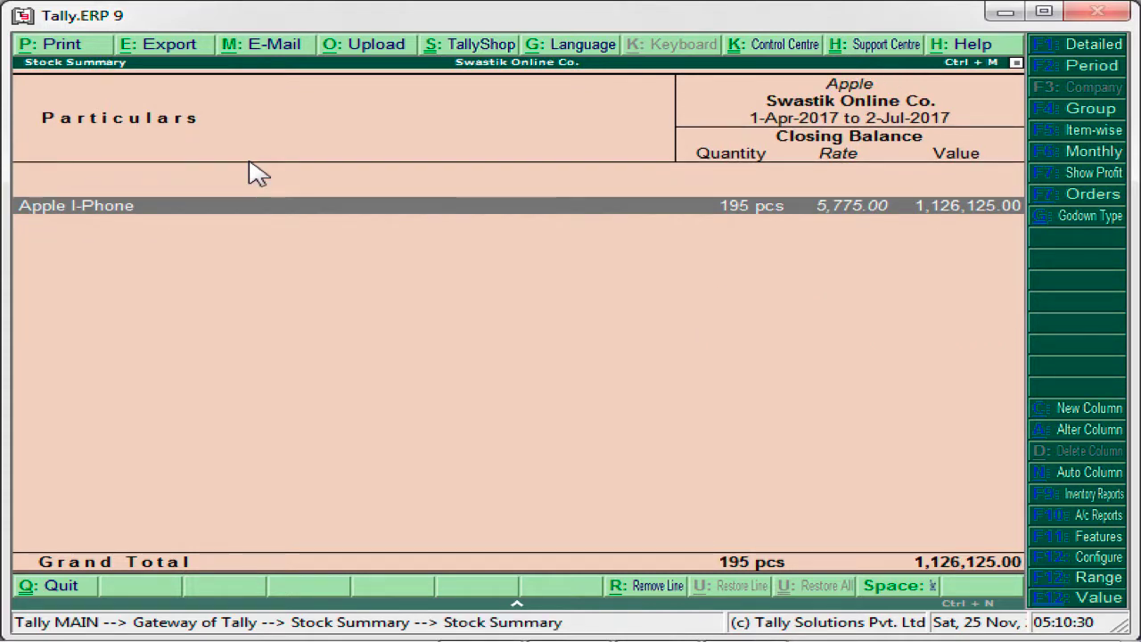
key("Escape")
key("Escape")
- Check the Lamba Traders Account ledger vouchers in the account books and return to the Gateway of Tally
key("Down")
key("Down")
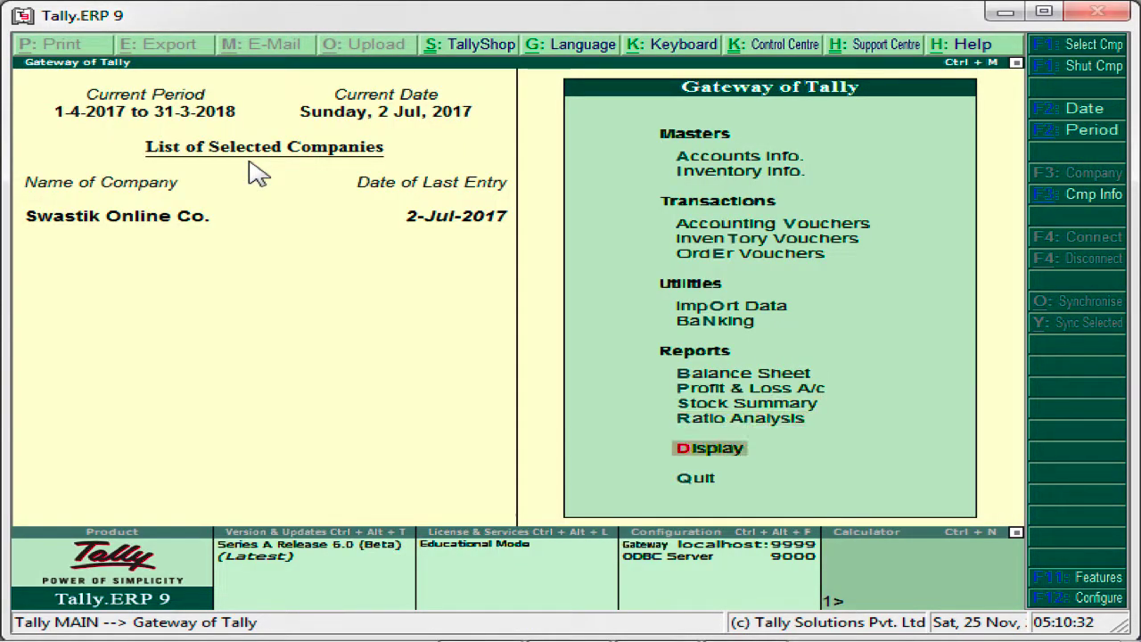
key("Return")
key("Down")
key("Down")
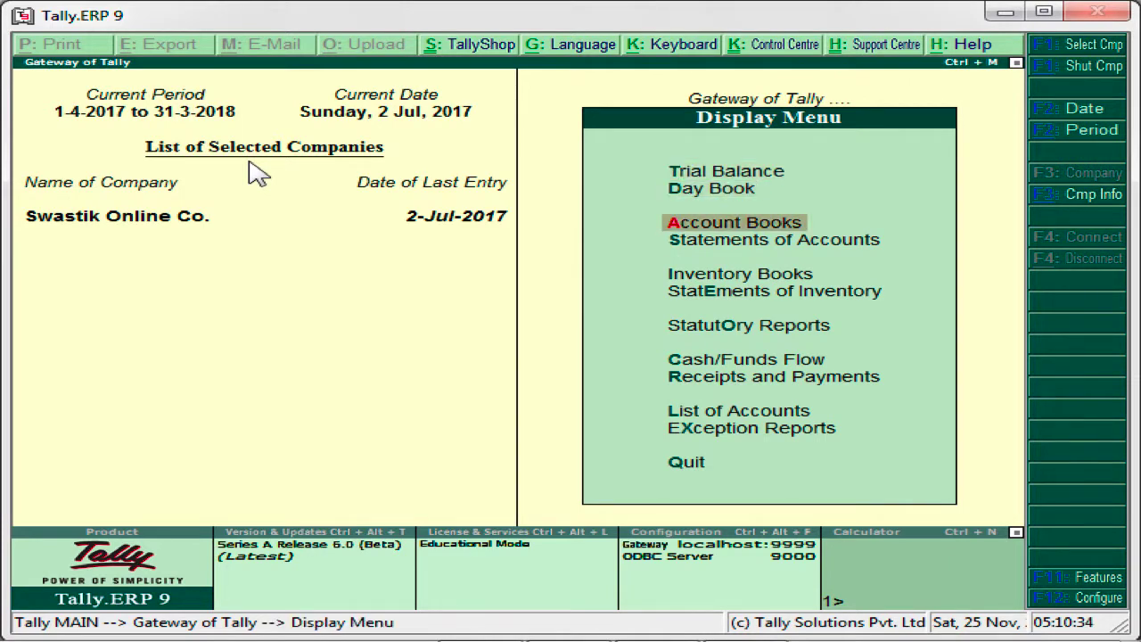
key("Return")
key("Down")
key("Return")
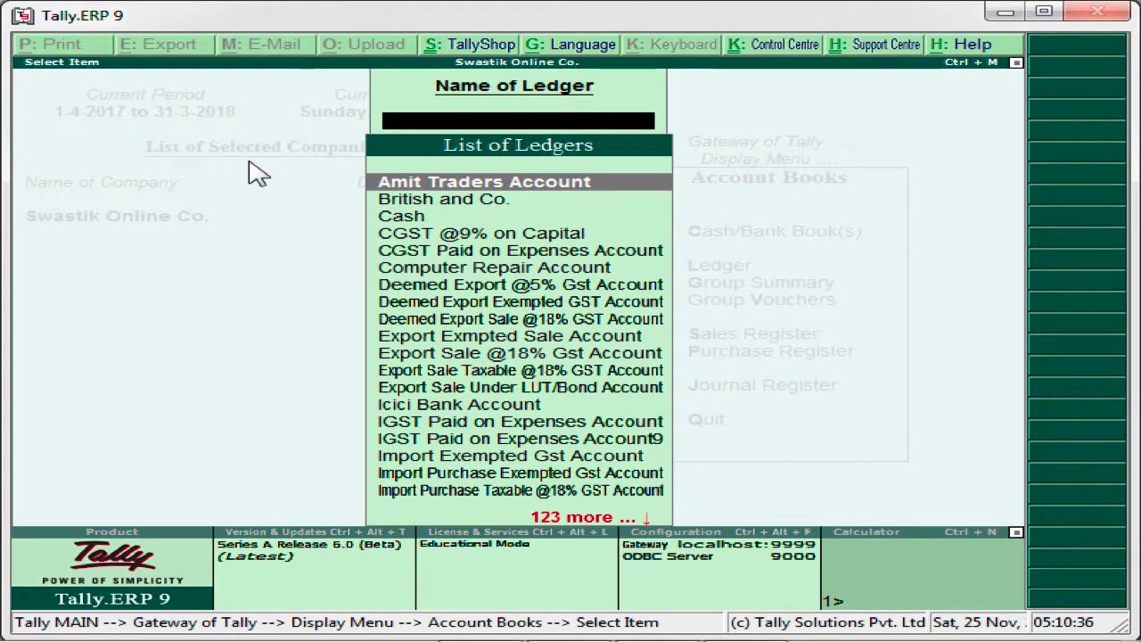
type("Lu")
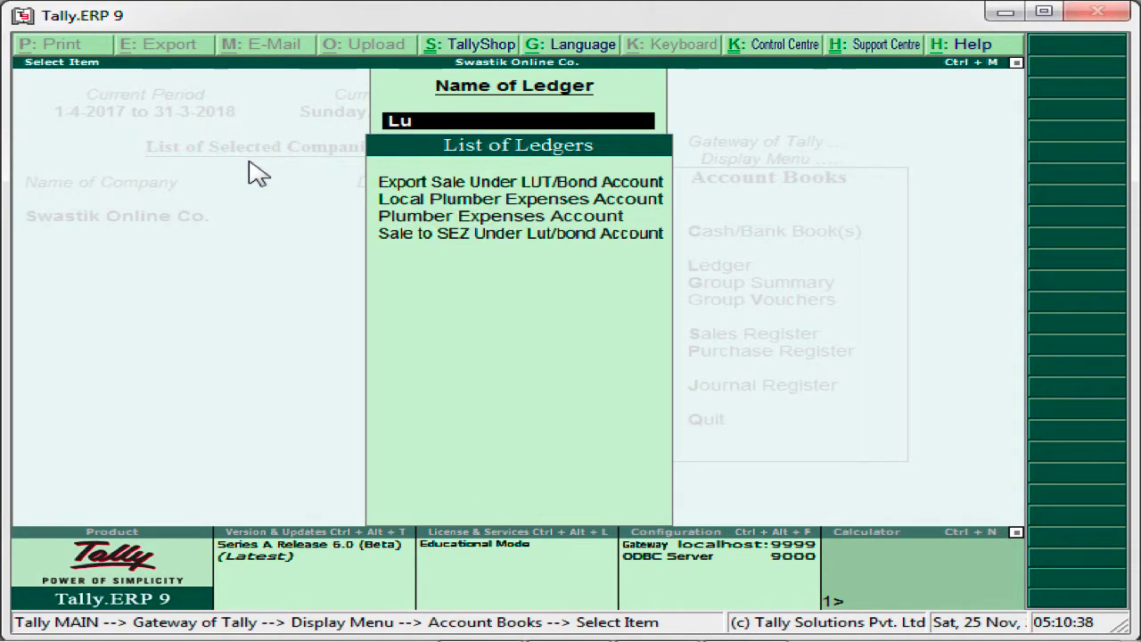
key("BackSpace")
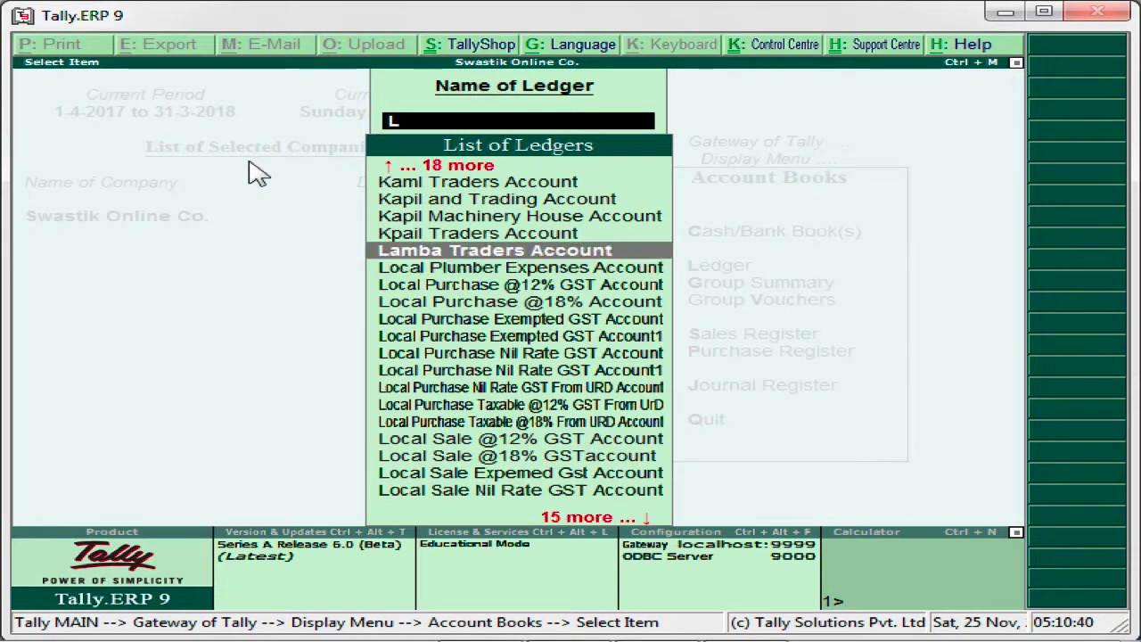
key("Down")
key("Up")
key("Return")
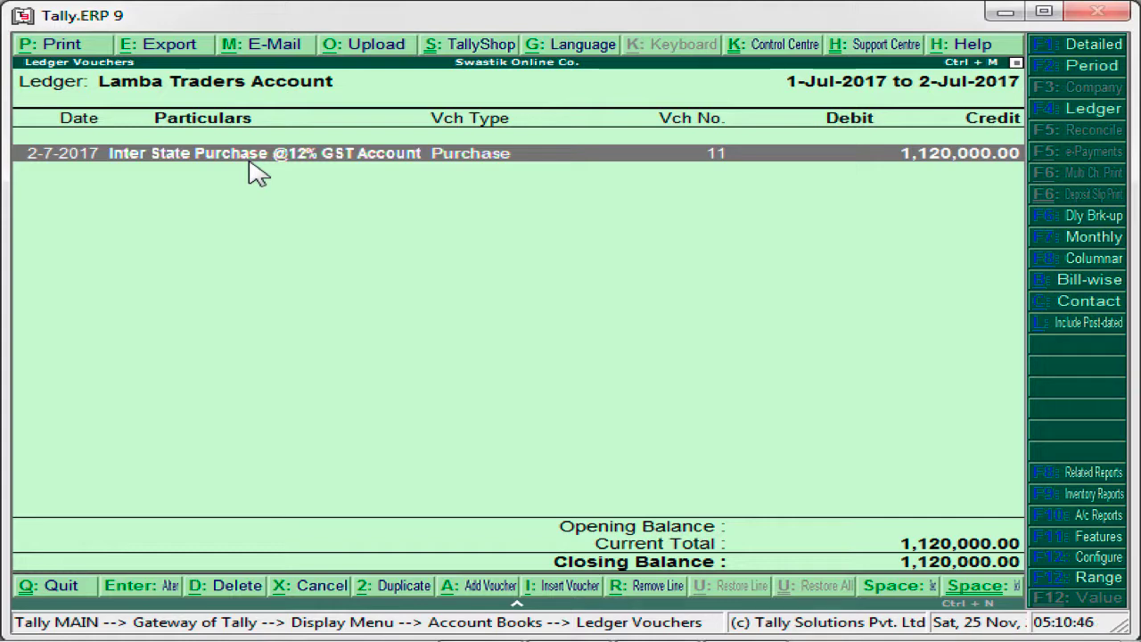
key("Escape")
key("Escape")
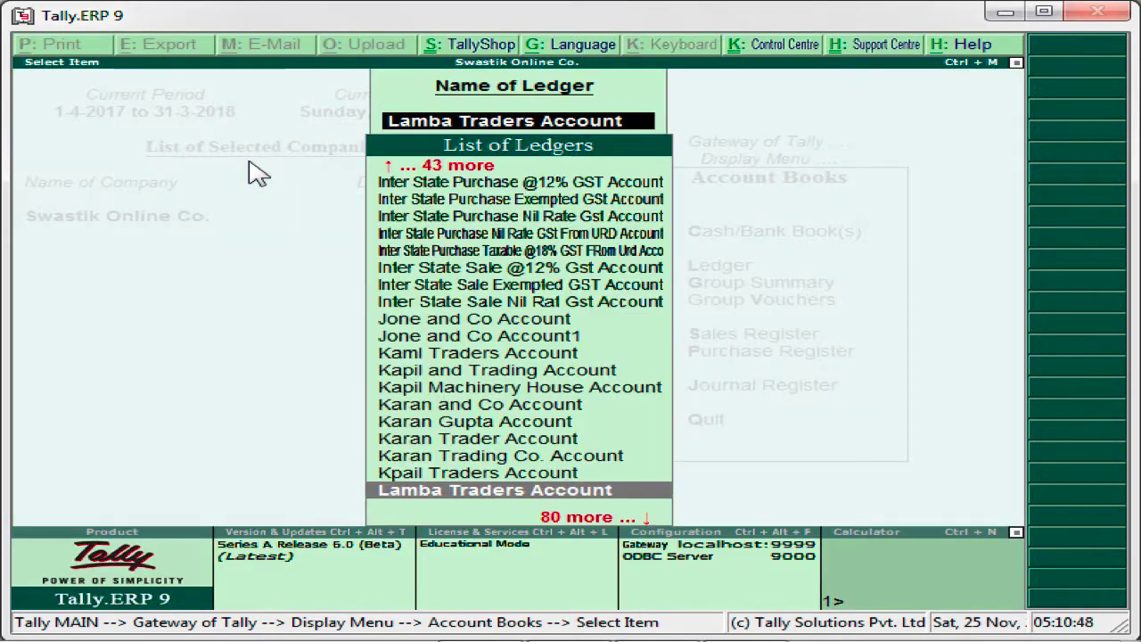
key("Escape")
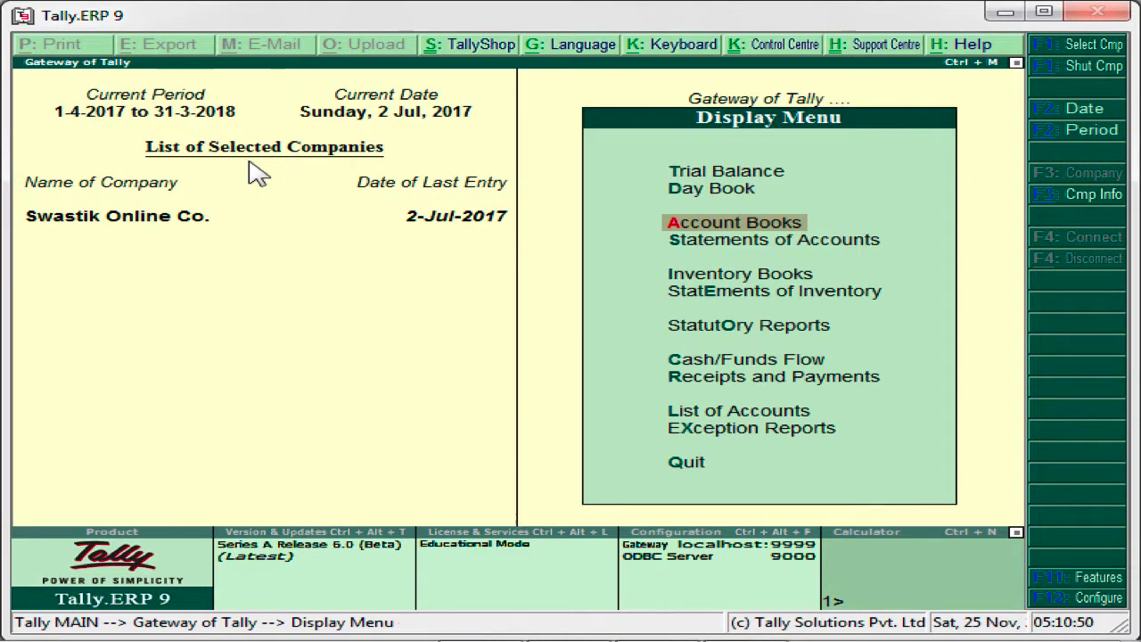
key("Escape")
- Start a purchase accounting voucher with supplier invoice number 67000 dated 2-Jul-2017
key("Up")
key("Up")
key("Up")
key("Up")
key("Up")
key("Up")
key("Up")
key("Up")
key("Up")
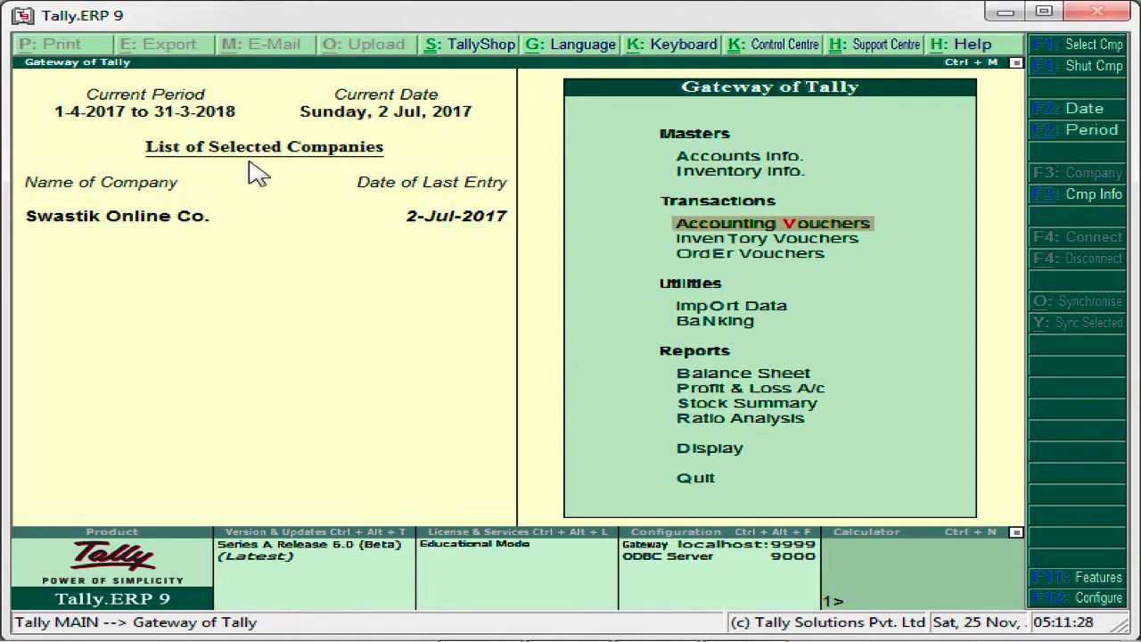
key("Return")
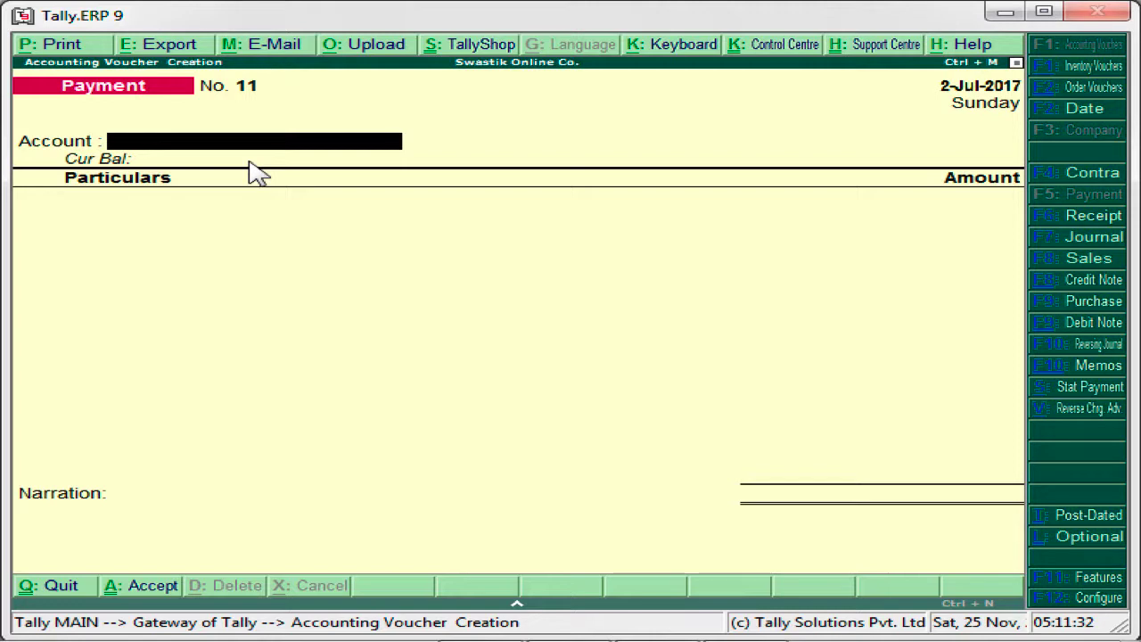
left_click(1080, 307)
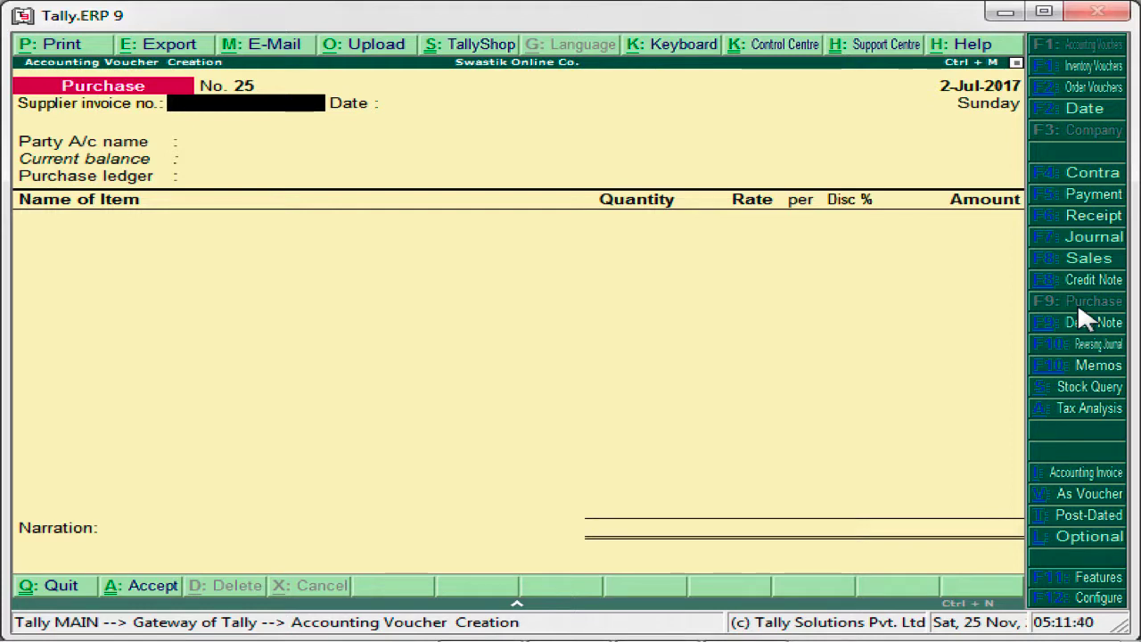
type("67000")
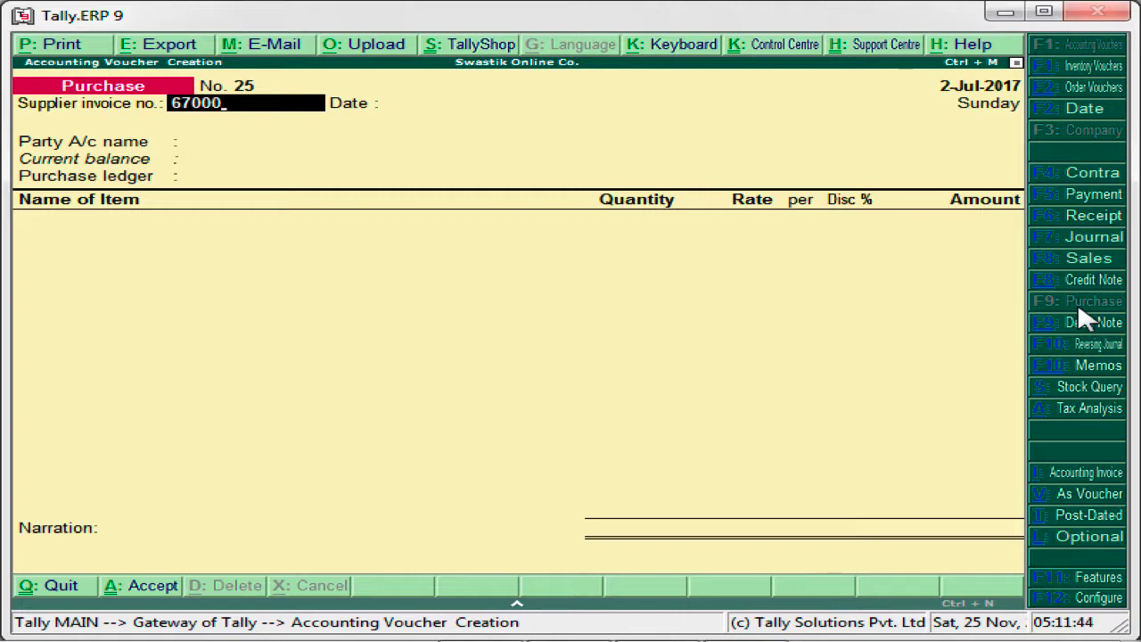
key("Return")
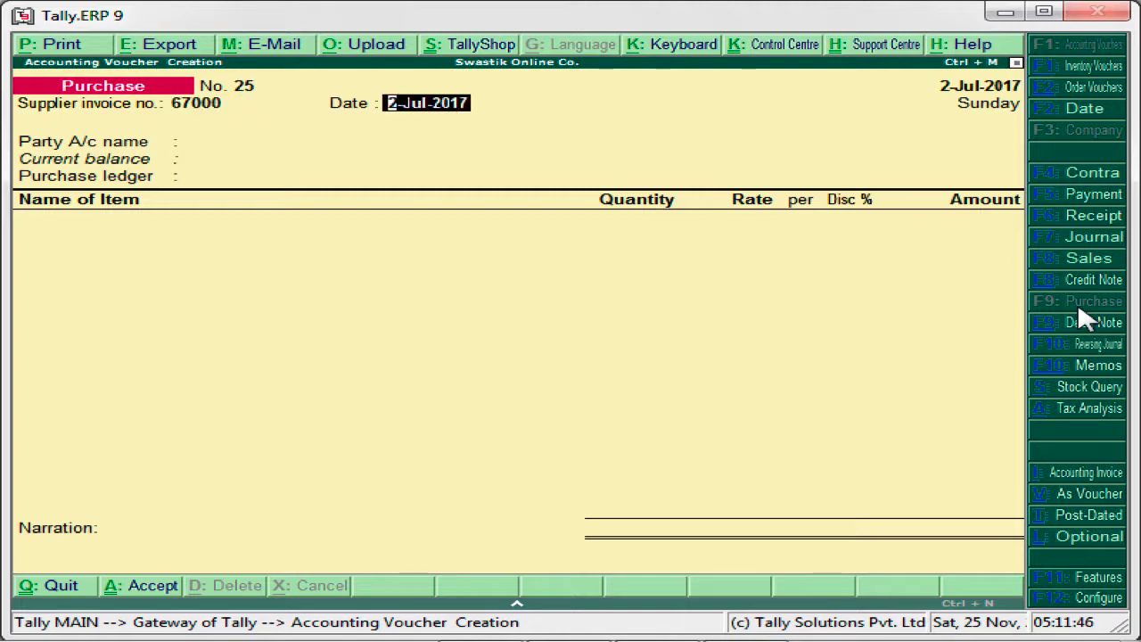
key("Return")
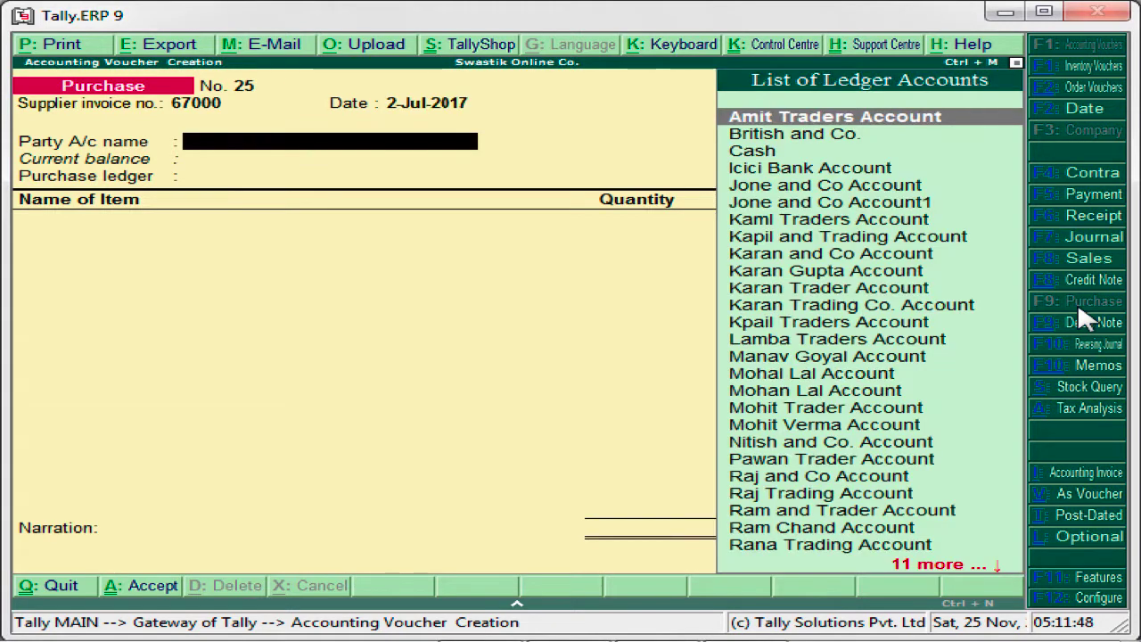
- Choose Lamba Traders Account as the party account of the purchase voucher
key("Down")
key("Down")
key("Down")
key("Down")
key("Down")
key("Down")
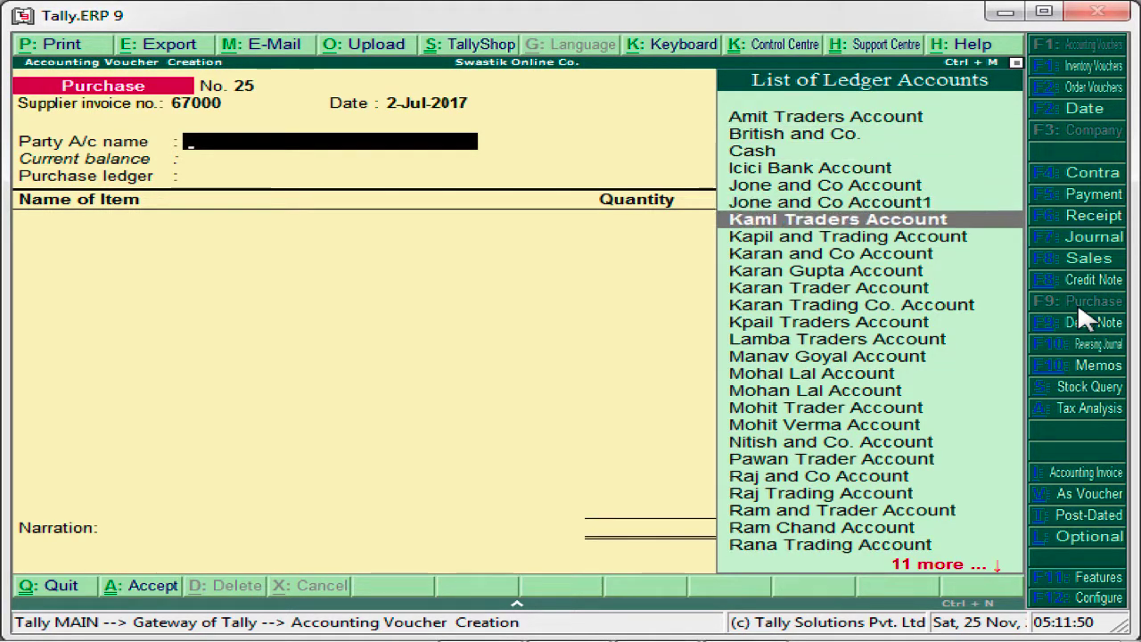
key("Down")
key("Down")
key("Down")
key("Down")
key("Down")
key("Down")
key("Down")
key("Return")
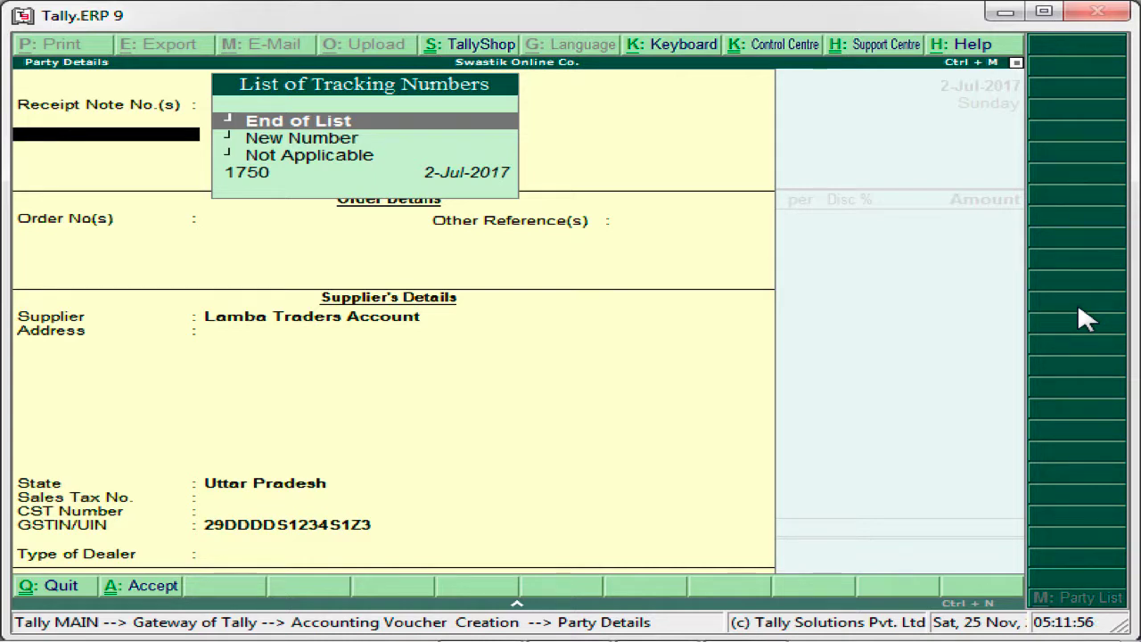
- Link receipt note 1750 to the purchase in the party's receipt details and end the tracking number list
key("Down")
key("Down")
key("Down")
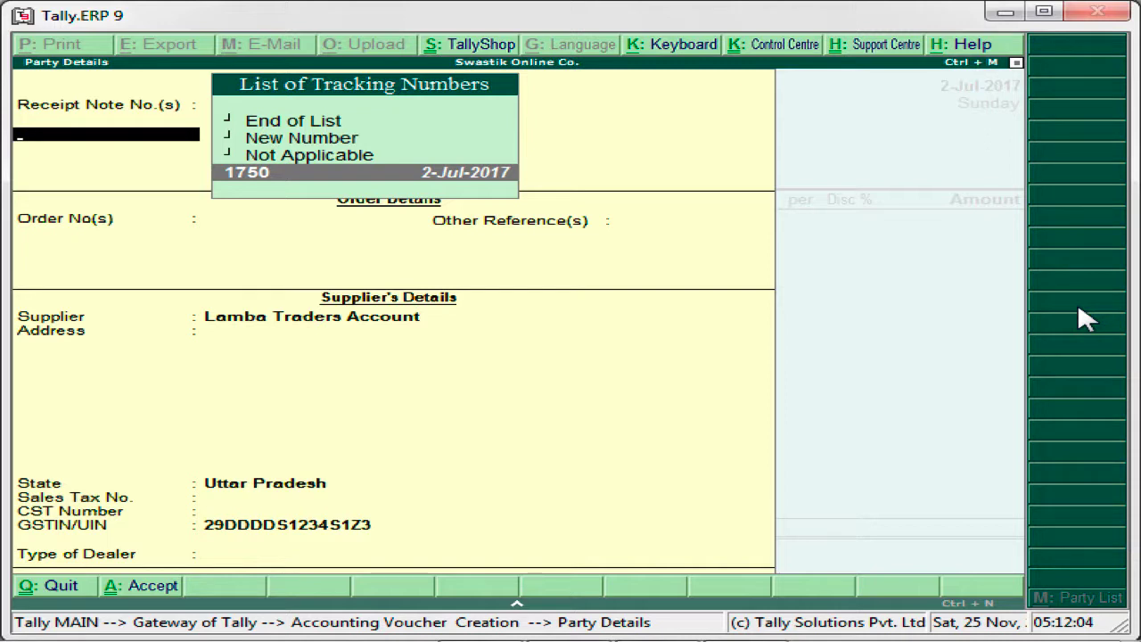
key("Return")
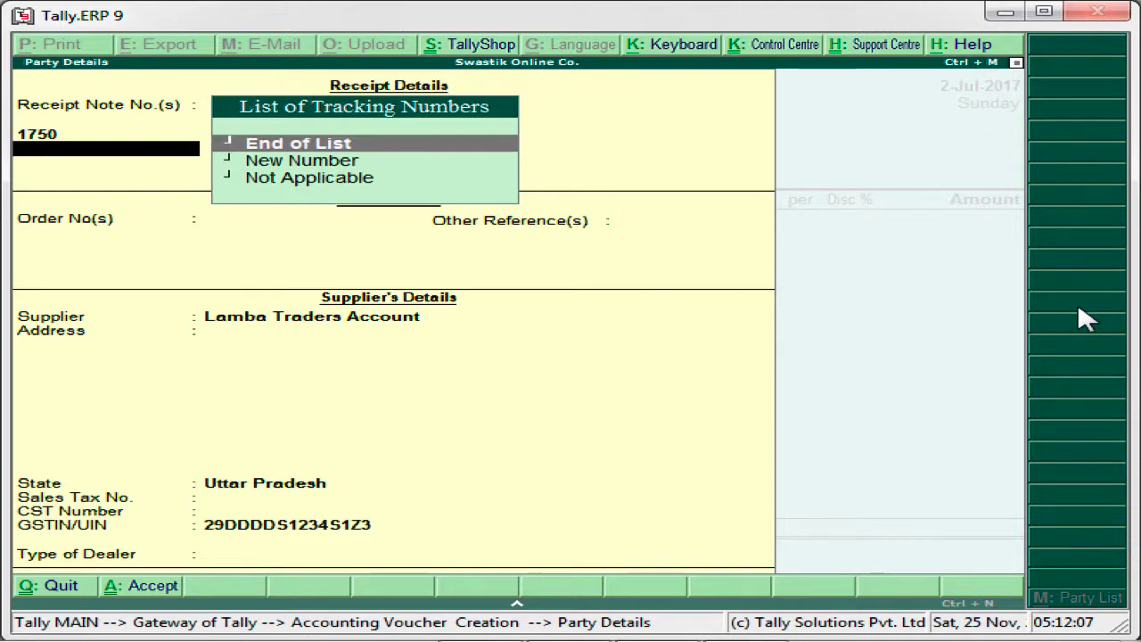
key("Return")
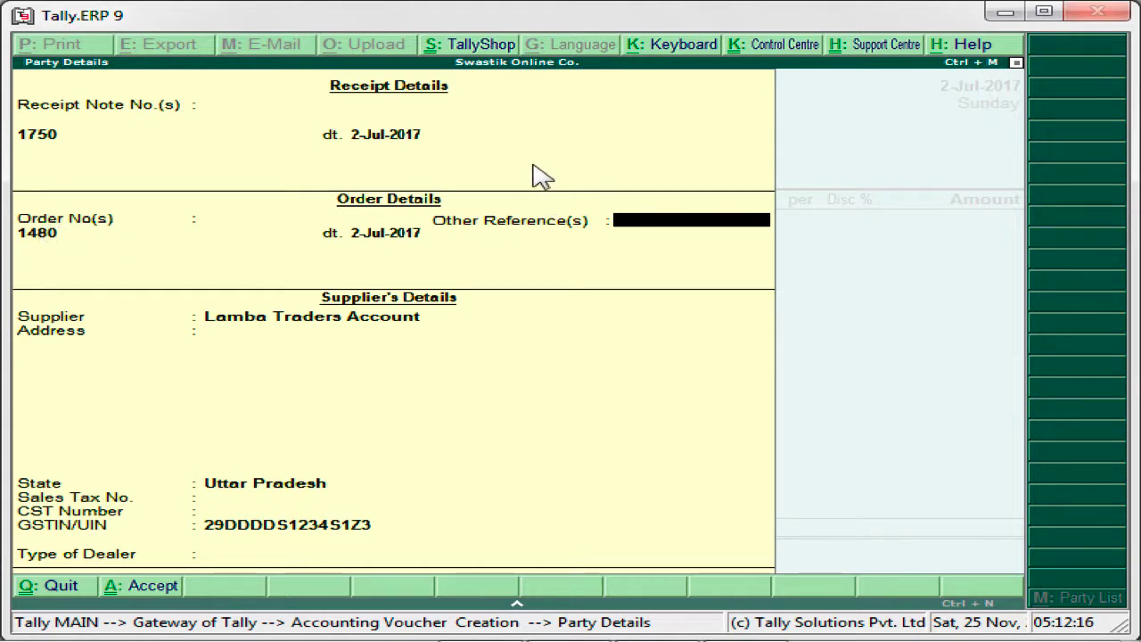
- Keep the remaining order and supplier details for the party and set the type of dealer to Regular
key("Return")
key("Return")
key("Return")
key("Return")
key("Return")
key("Return")
key("Return")
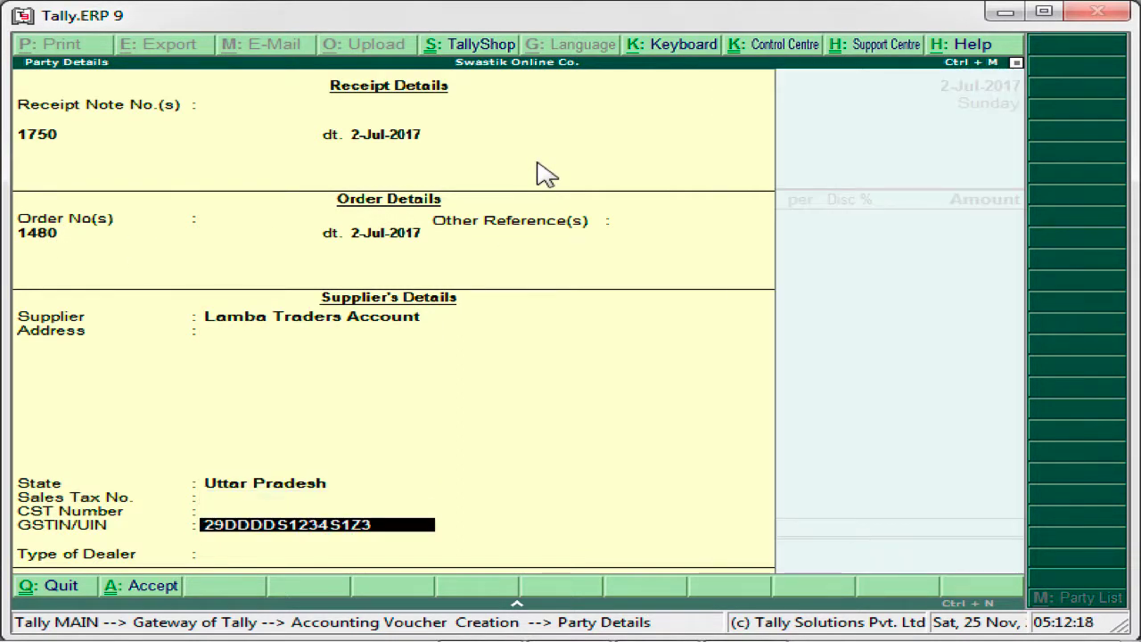
key("Down")
key("Down")
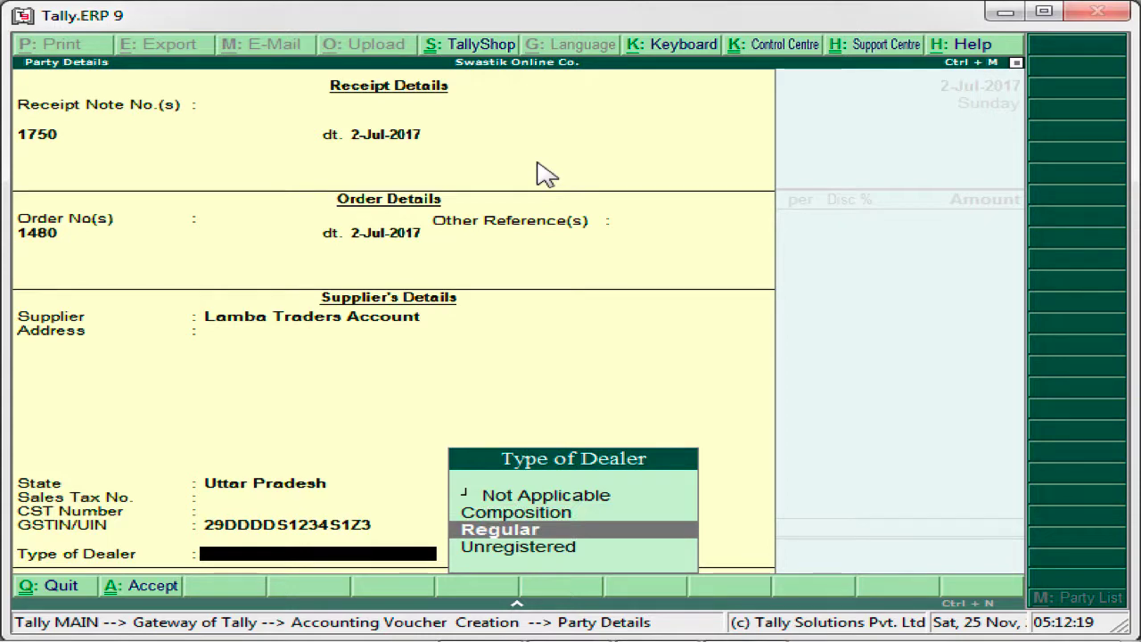
key("Return")
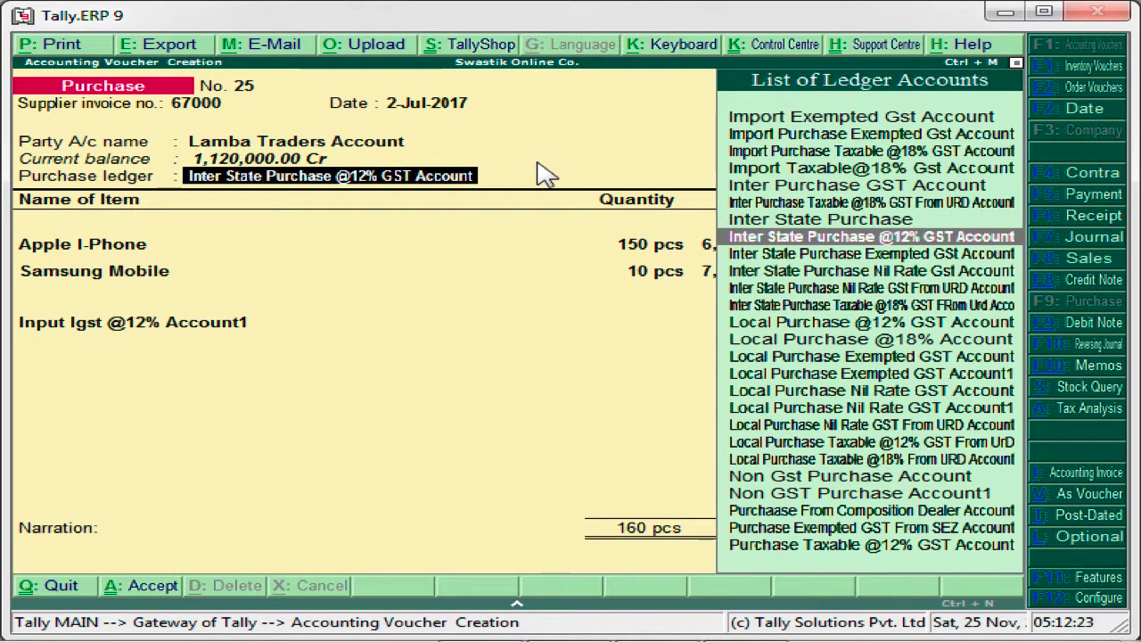
key("Return")
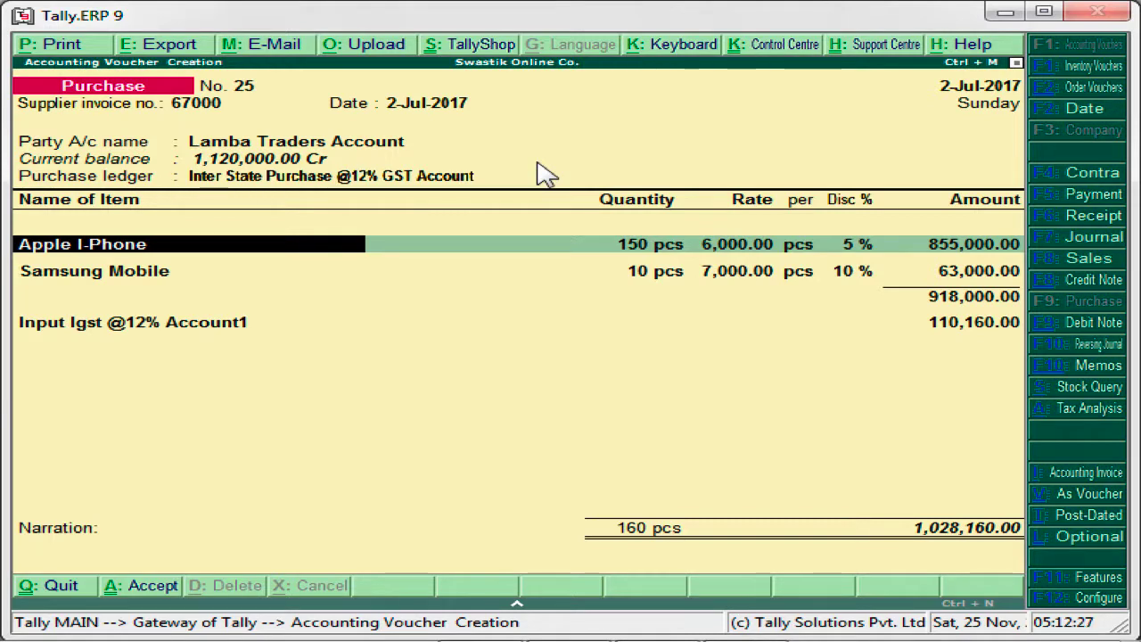
key("Return")
key("Return")
key("Return")
key("Return")
key("Return")
key("Return")
key("Return")
key("Return")
key("Return")
key("Return")
key("Return")
key("Return")
key("Return")
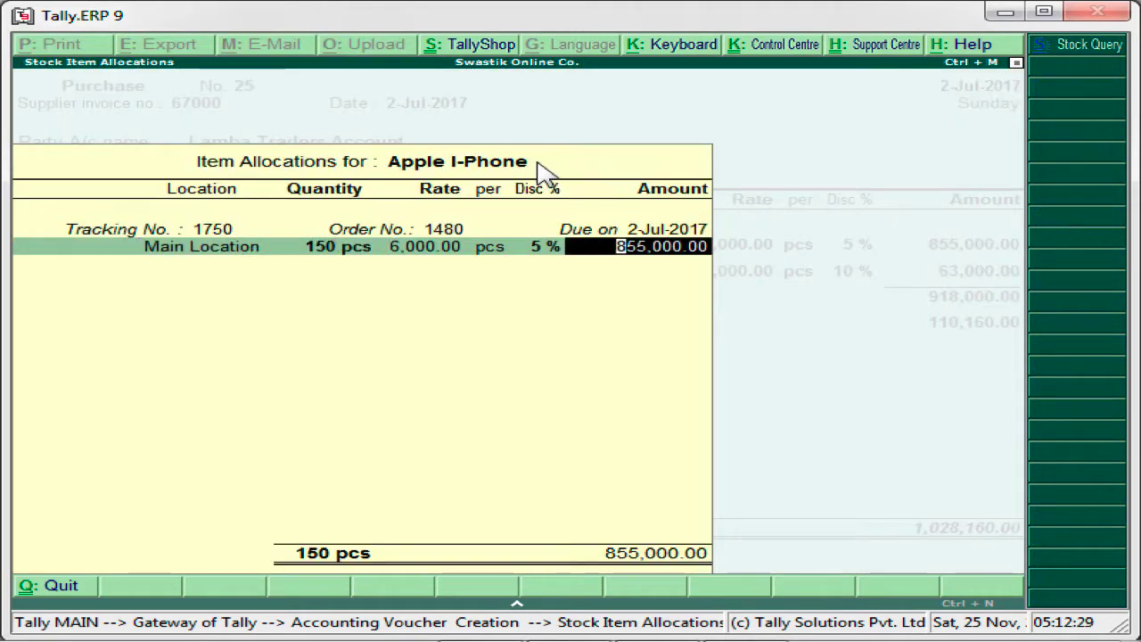
key("Return")
key("Return")
key("Return")
key("Return")
key("Return")
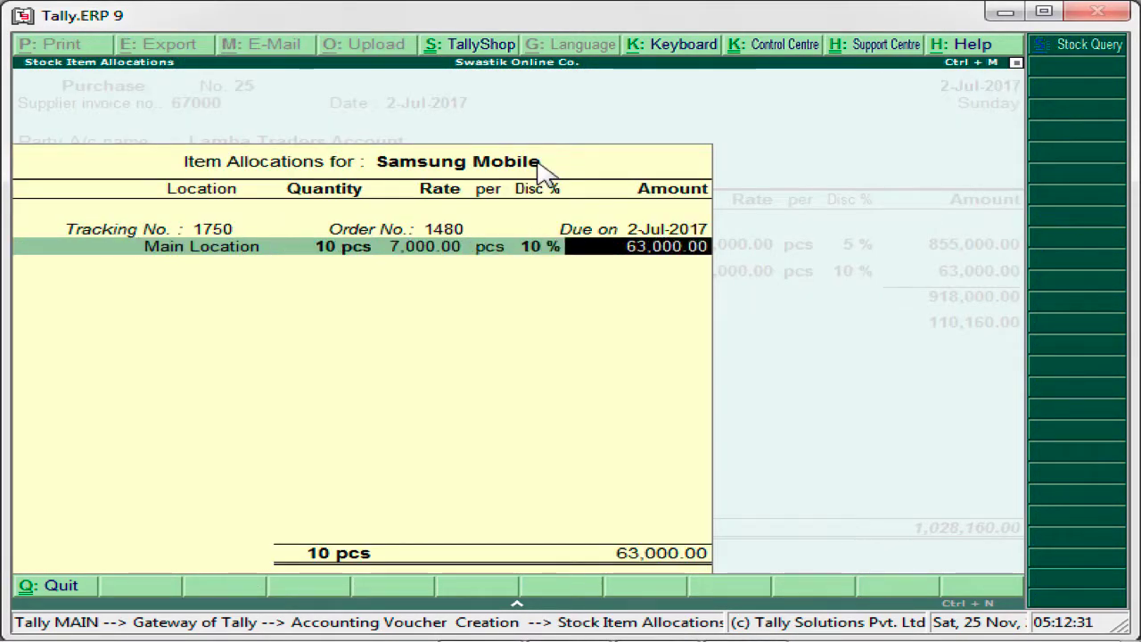
key("Return")
key("Return")
key("Return")
key("Return")
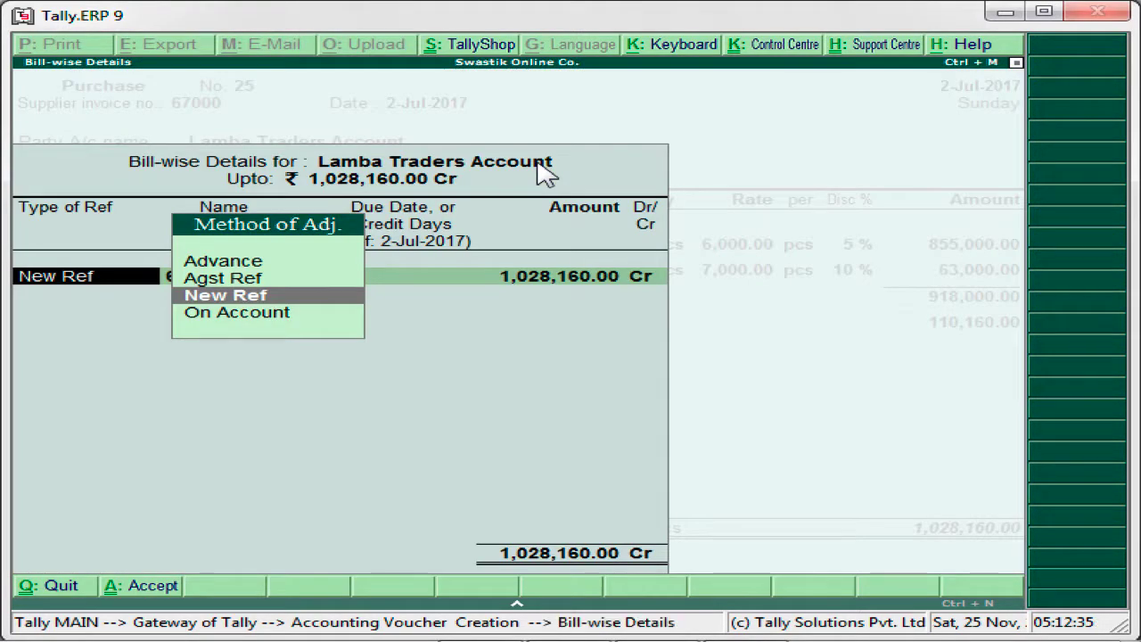
- Record the full bill amount as New Ref 67000 without credit days, and save the purchase voucher without a narration
key("Return")
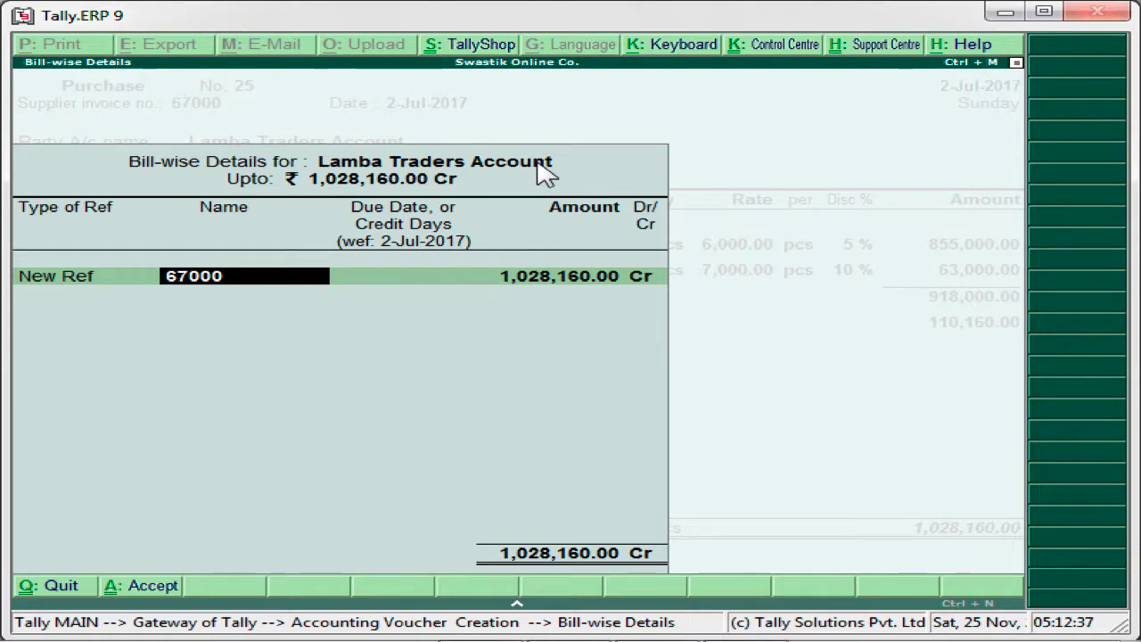
key("Return")
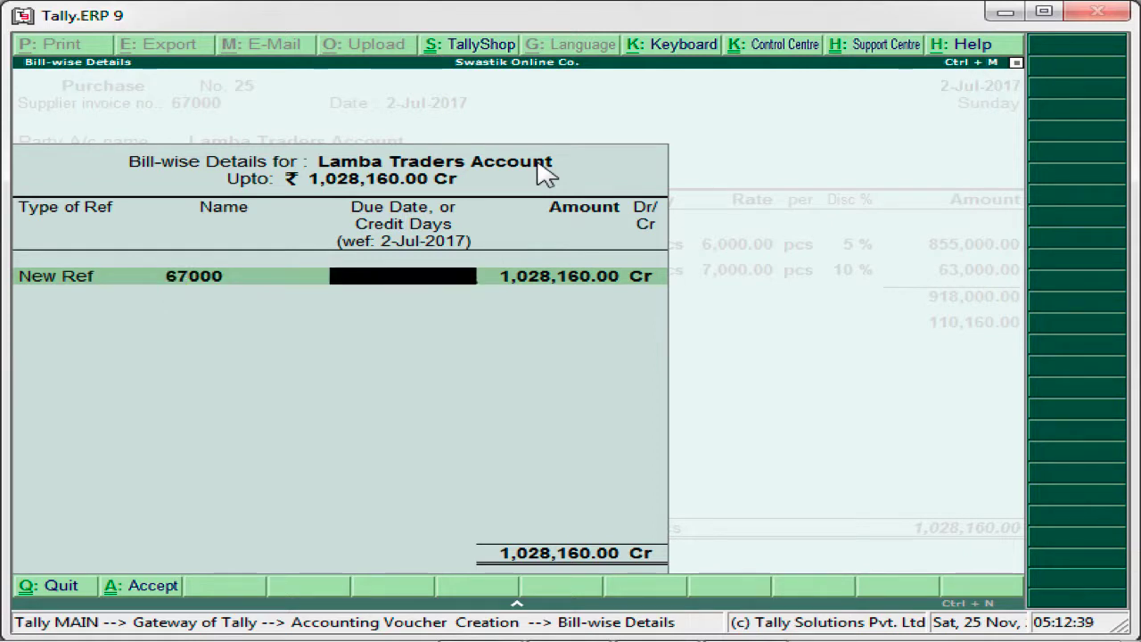
key("Return")
key("Return")
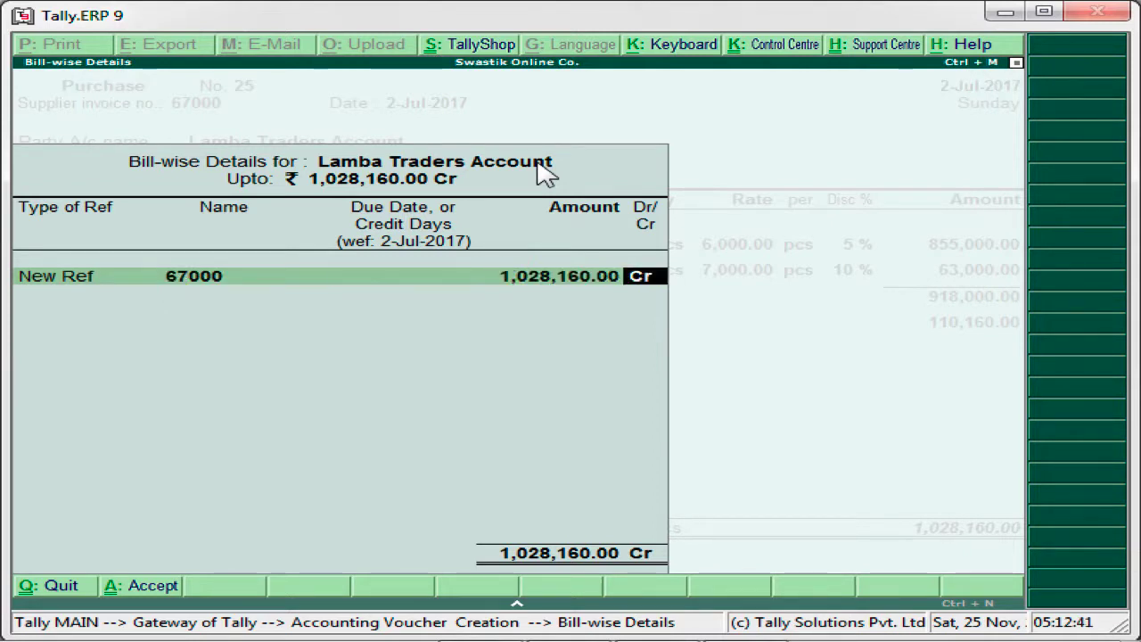
key("Return")
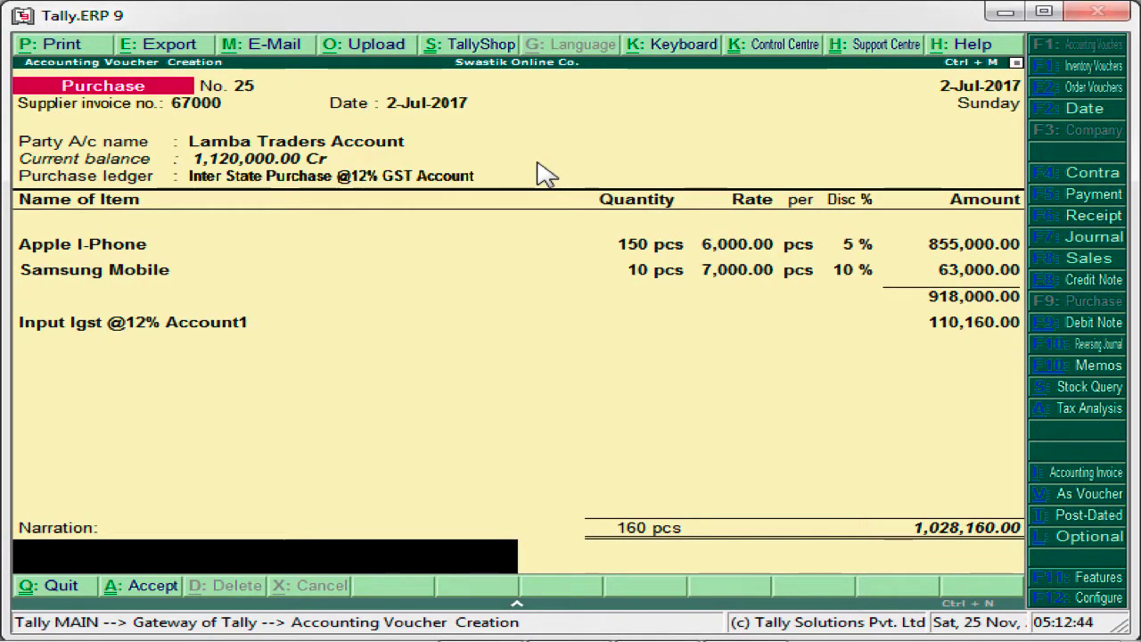
key("Return")
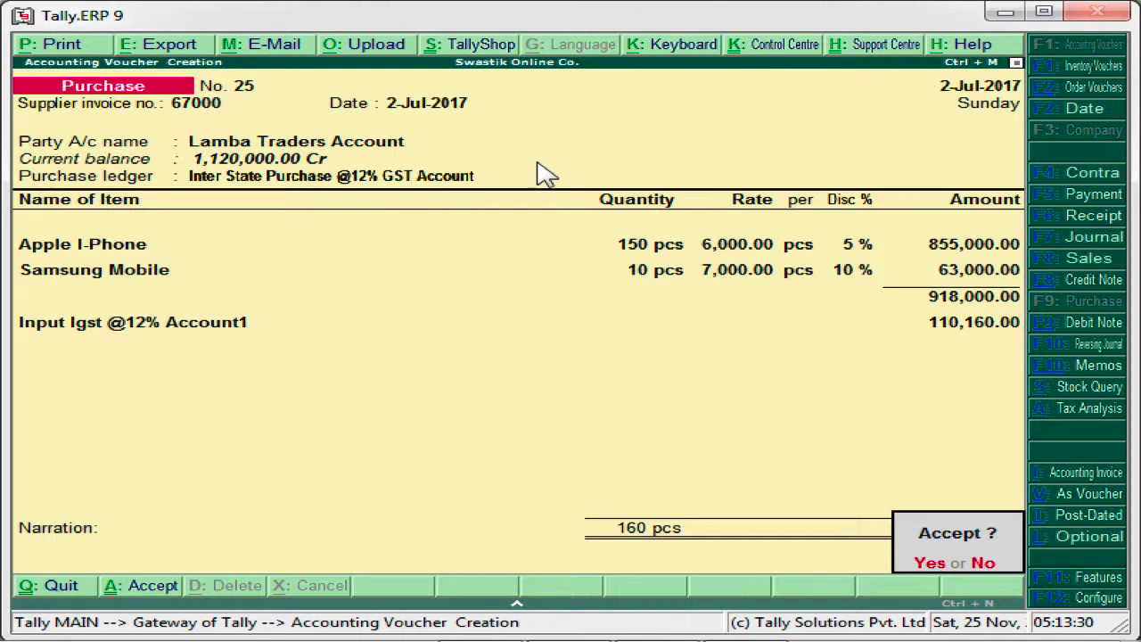
key("y")
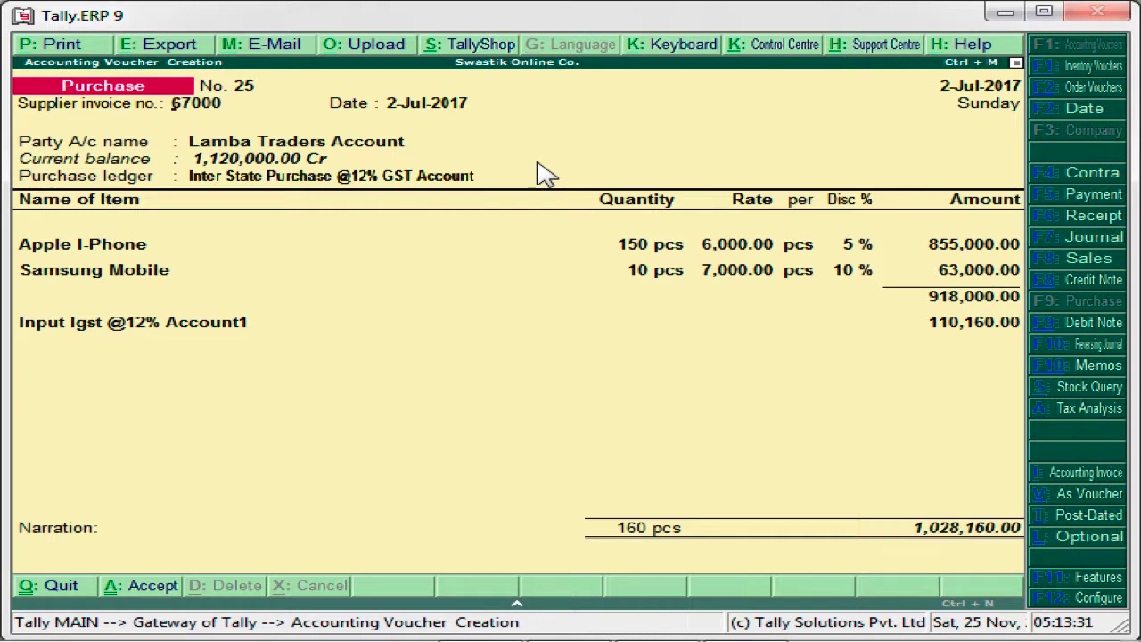